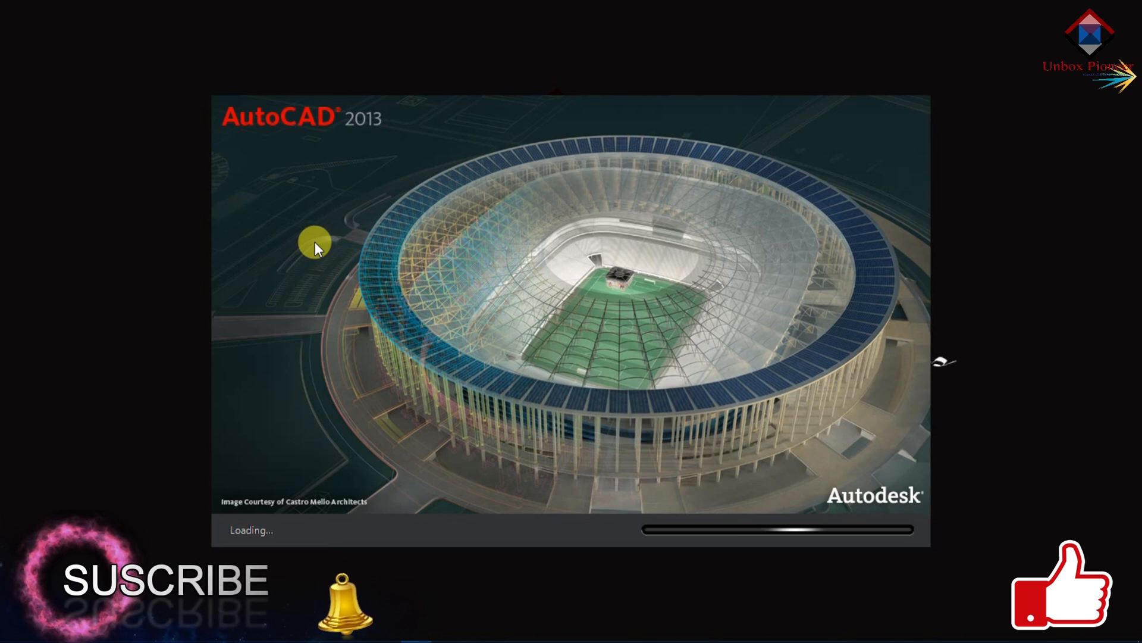
{"action": "key", "text": "Return"}
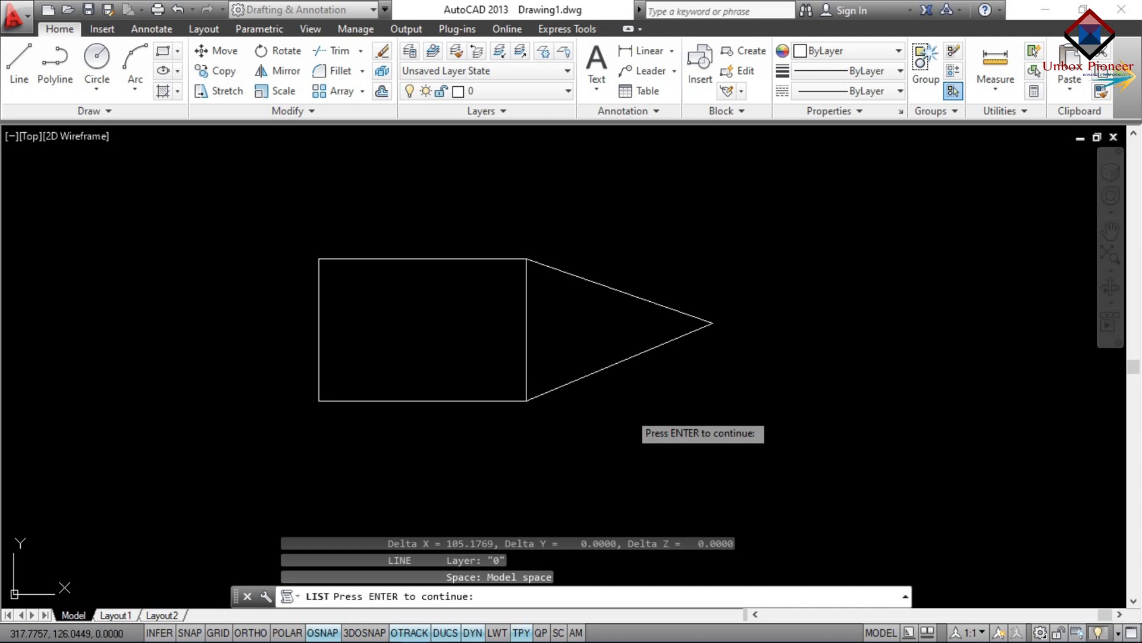
{"action": "type", "text": "list"}
{"action": "key", "text": "Return"}
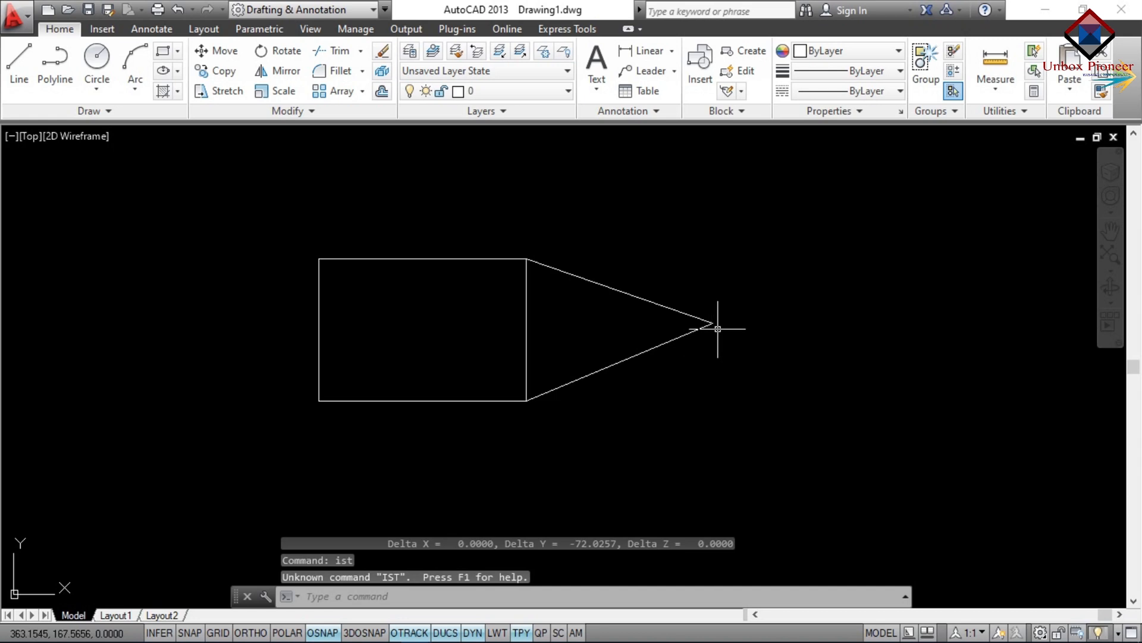
- List the properties of all the lines forming the rectangle and the triangle, paging through the whole report
{"action": "left_click", "coordinate": [816, 228]}
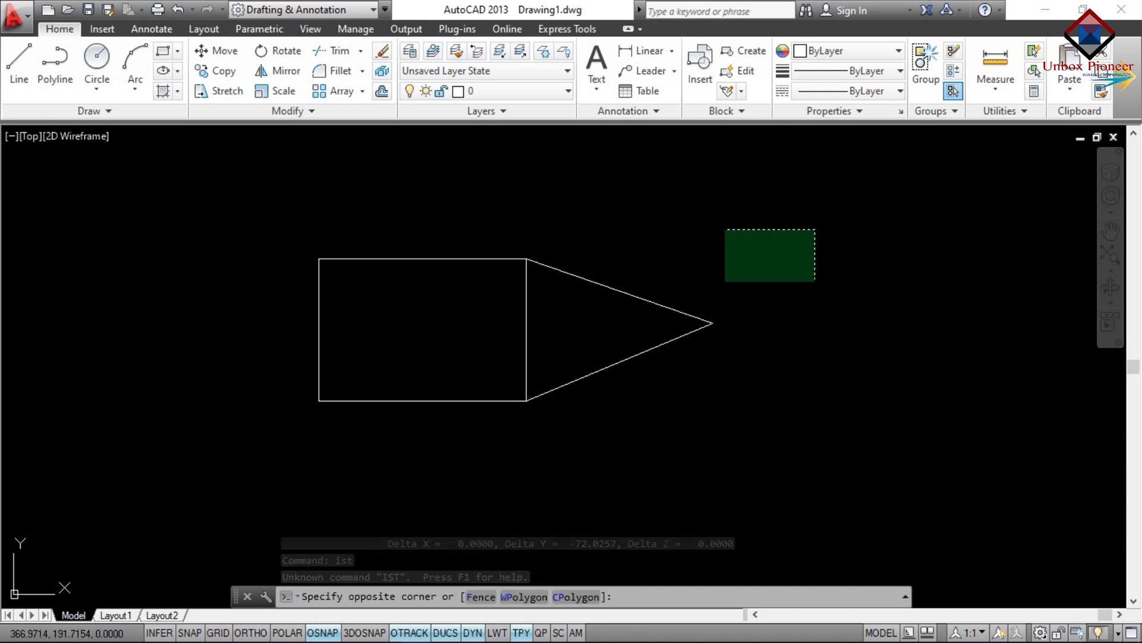
{"action": "left_click", "coordinate": [243, 445]}
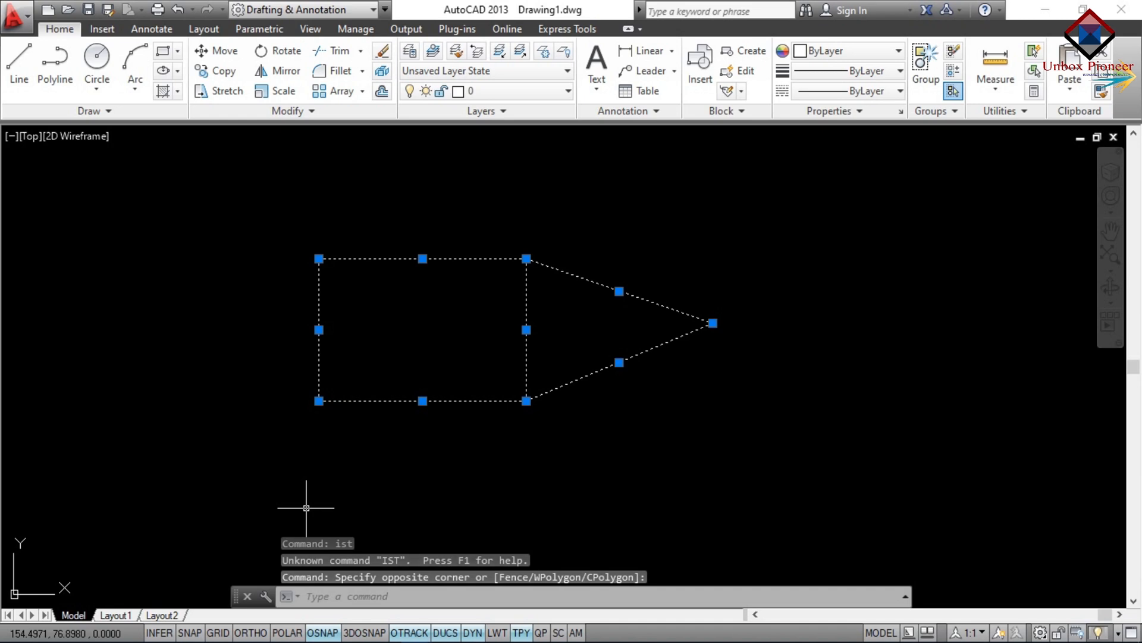
{"action": "type", "text": "list"}
{"action": "key", "text": "Return"}
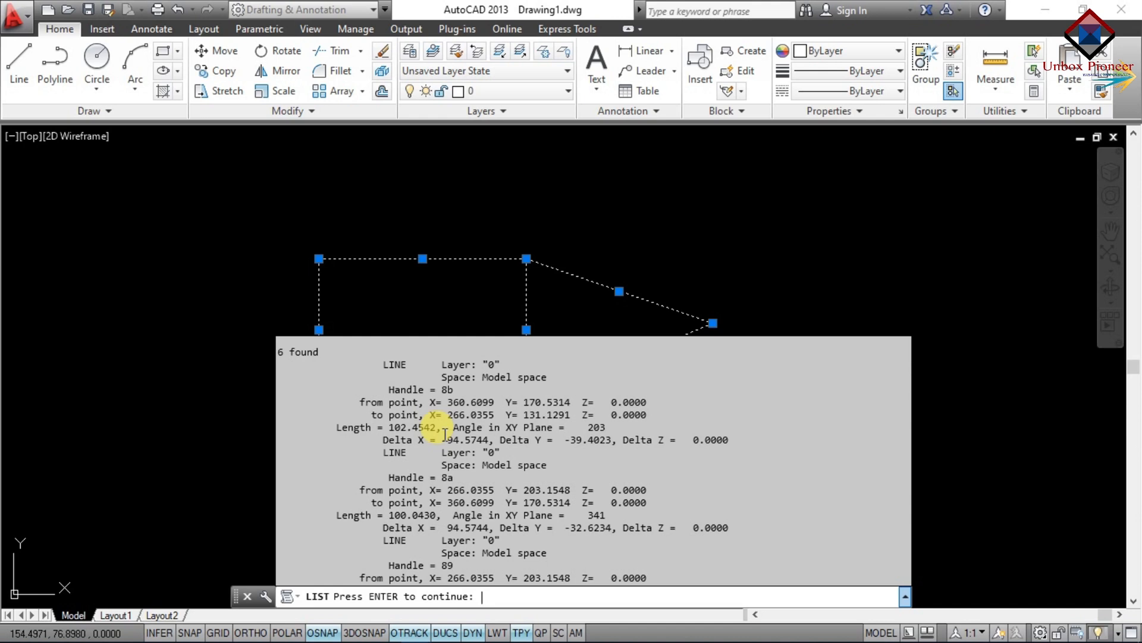
{"action": "key", "text": "Return"}
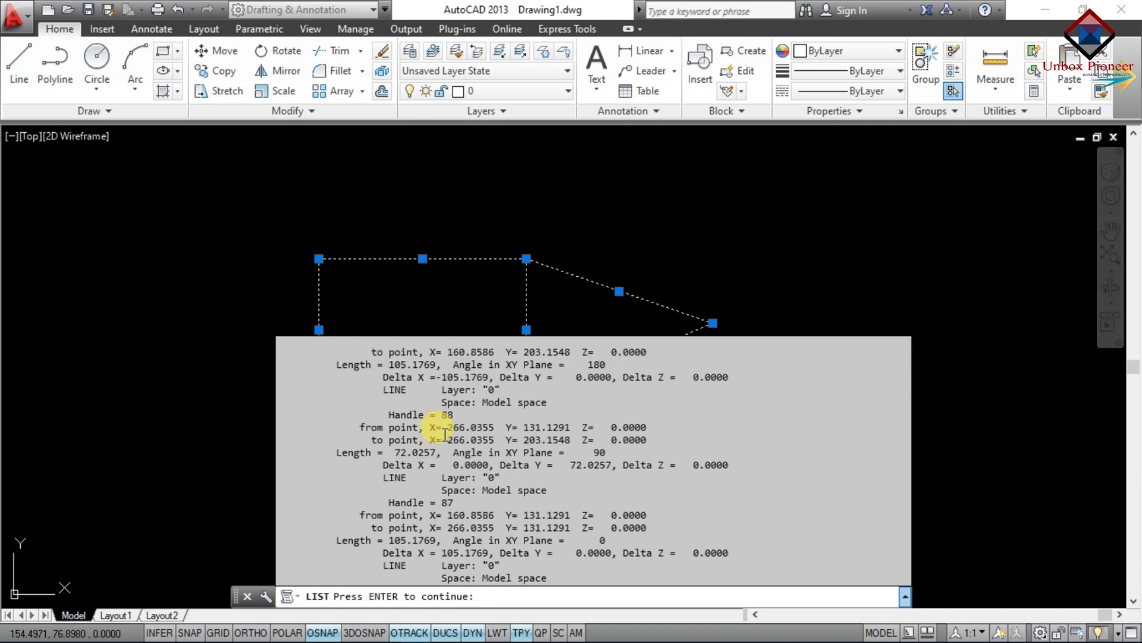
{"action": "key", "text": "Return"}
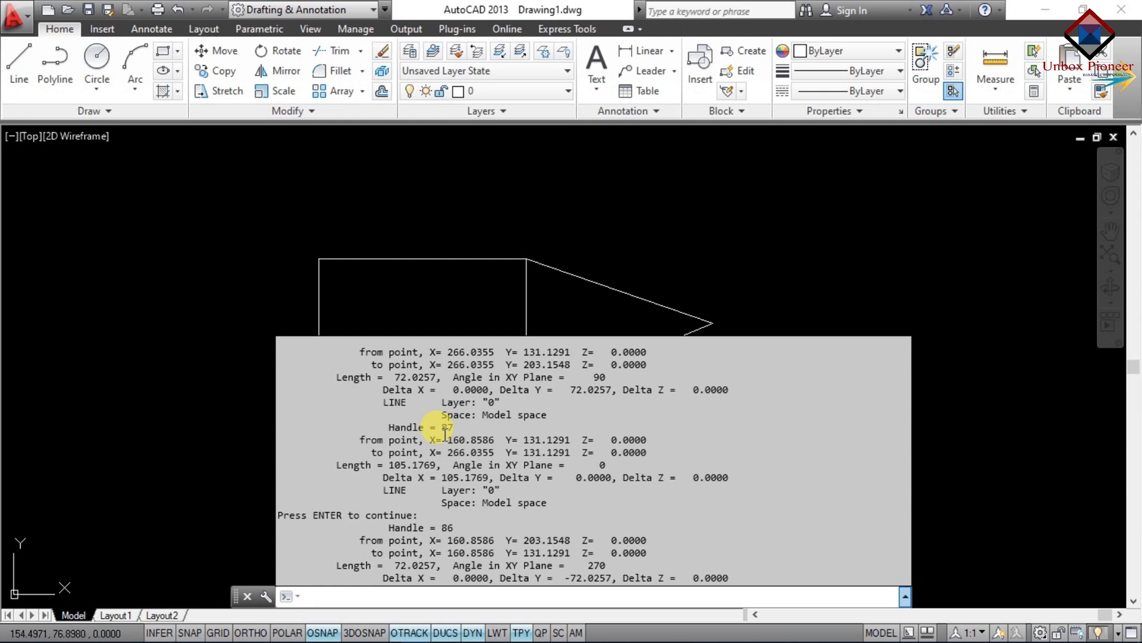
{"action": "key", "text": "Return"}
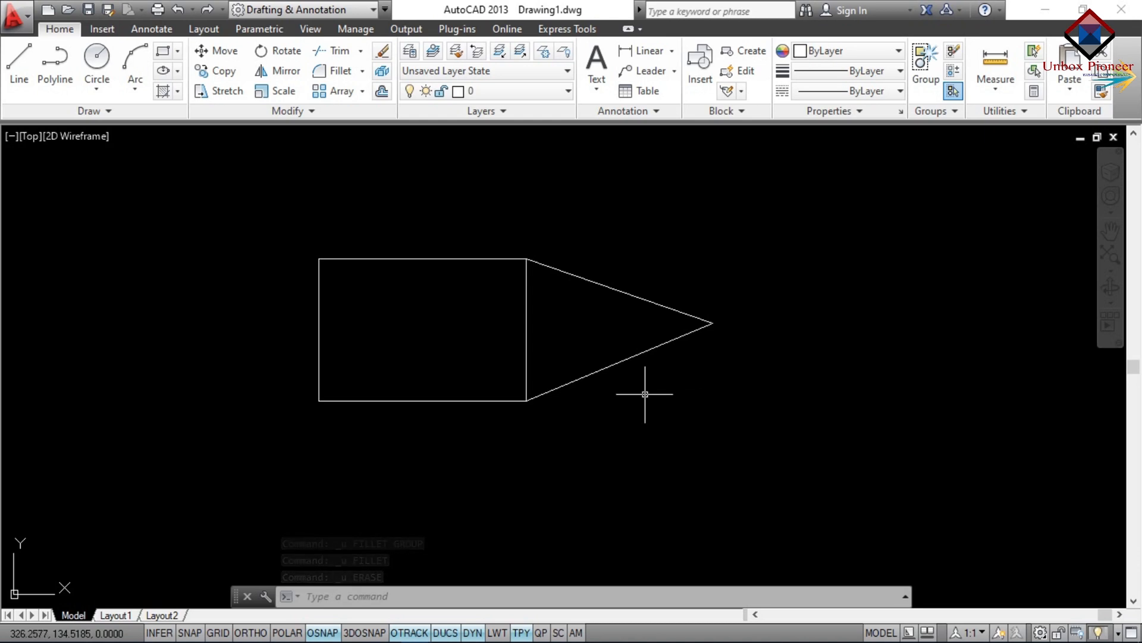
- Delete the two slanted lines of the triangle, leaving only the rectangle
{"action": "left_click", "coordinate": [670, 396]}
{"action": "left_click", "coordinate": [629, 281]}
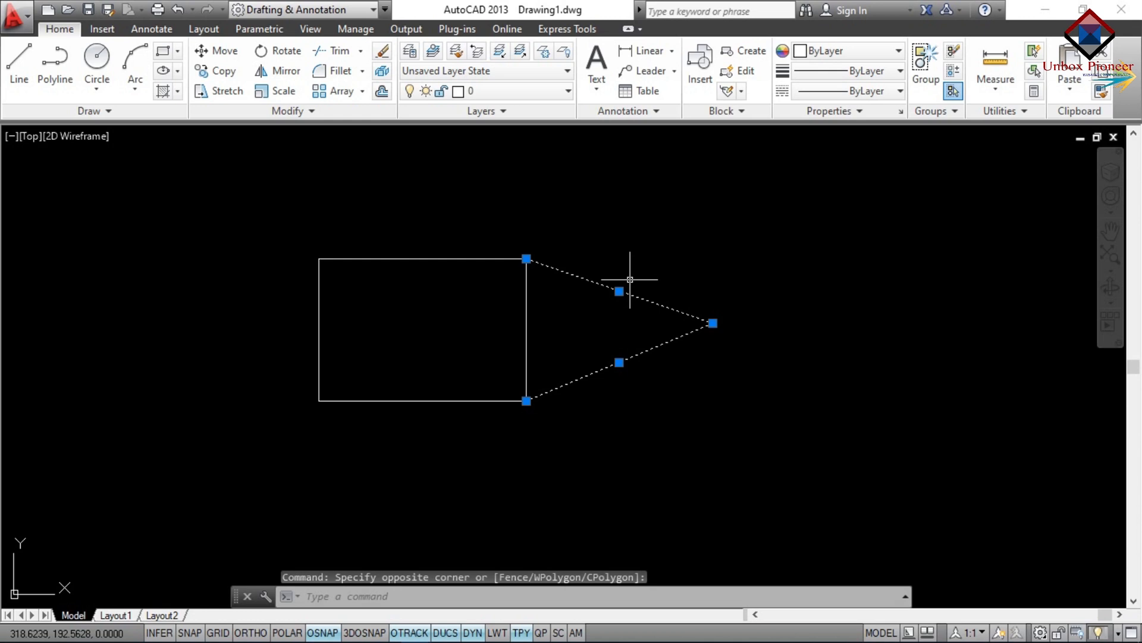
{"action": "key", "text": "Delete"}
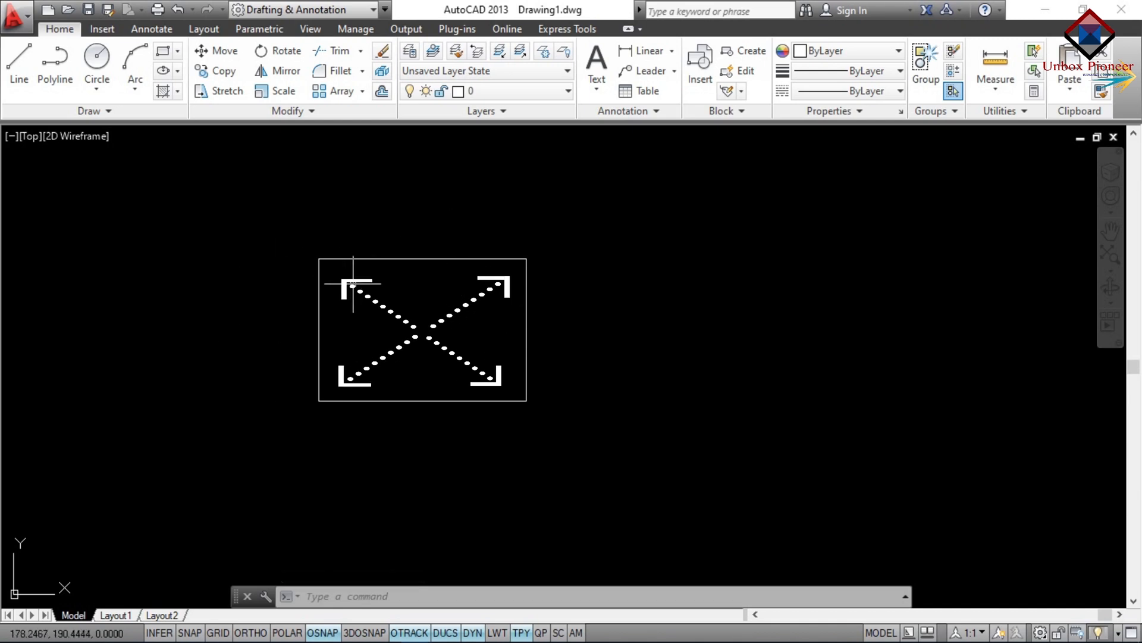
{"action": "type", "text": "f"}
{"action": "key", "text": "Return"}
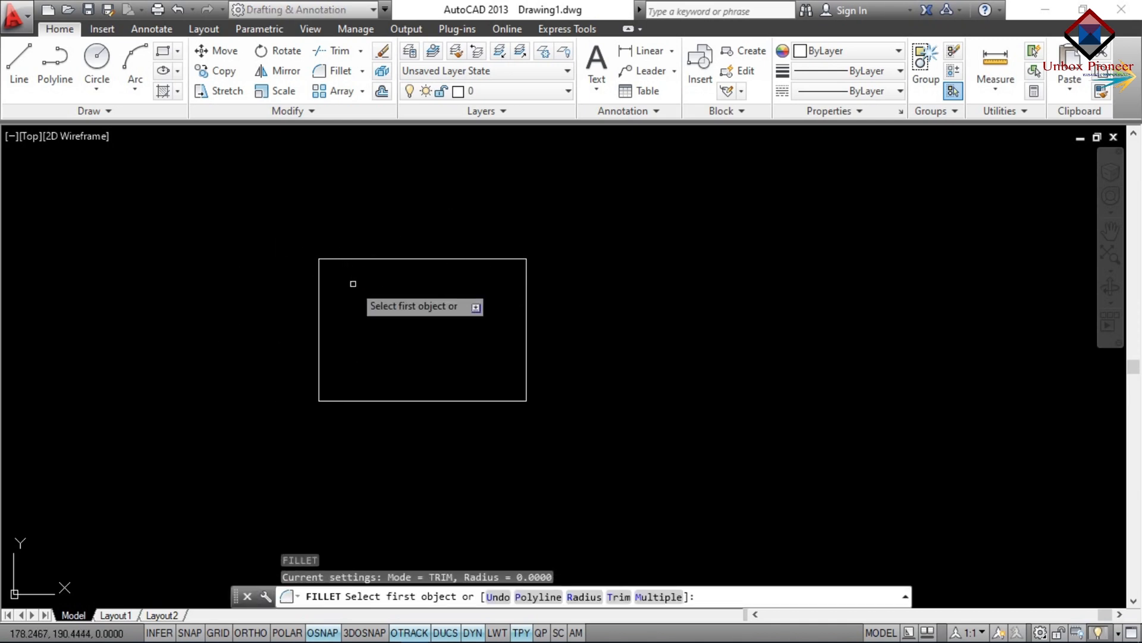
{"action": "key", "text": "Escape"}
{"action": "key", "text": "Escape"}
{"action": "key", "text": "Escape"}
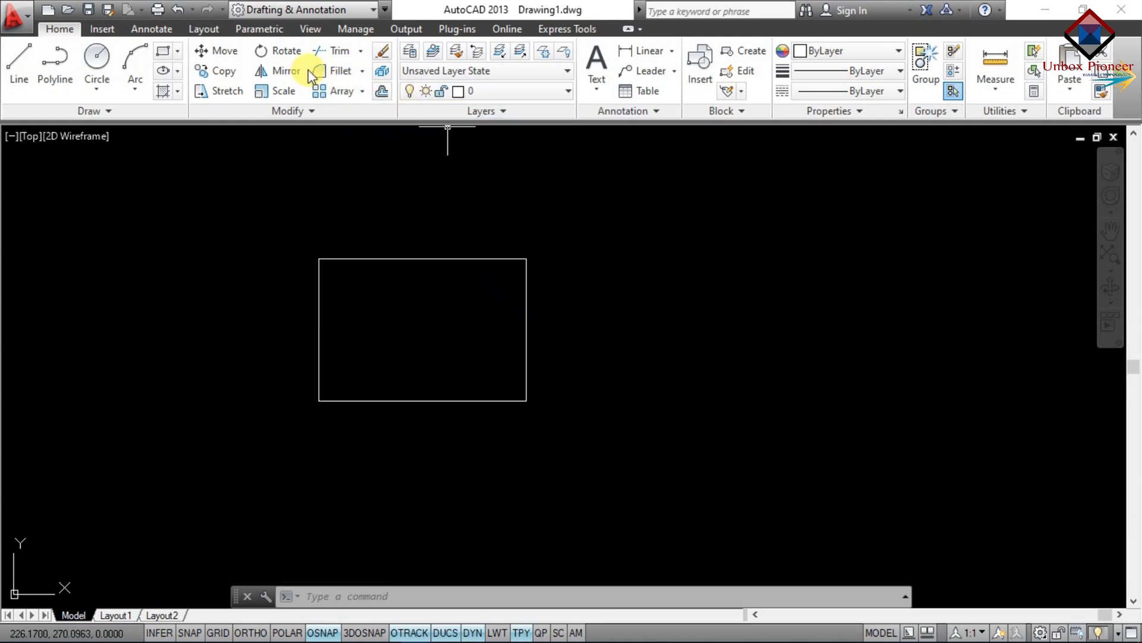
- Fillet the rectangle's upper-left corner between its top and left lines with a radius of 10
{"action": "left_click", "coordinate": [333, 71]}
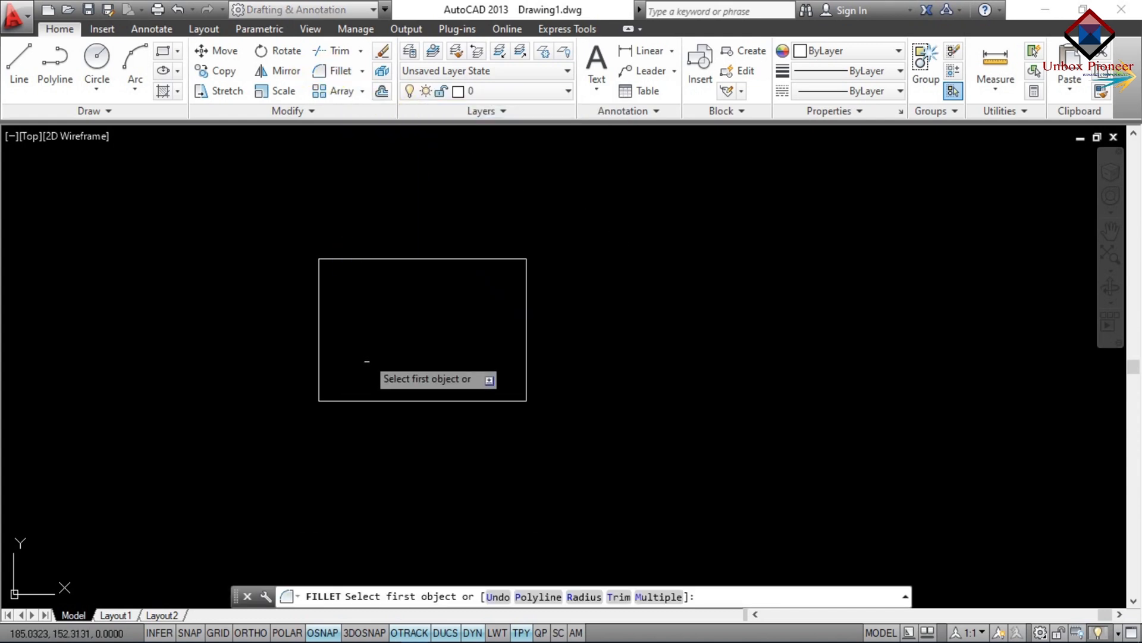
{"action": "left_click", "coordinate": [373, 260]}
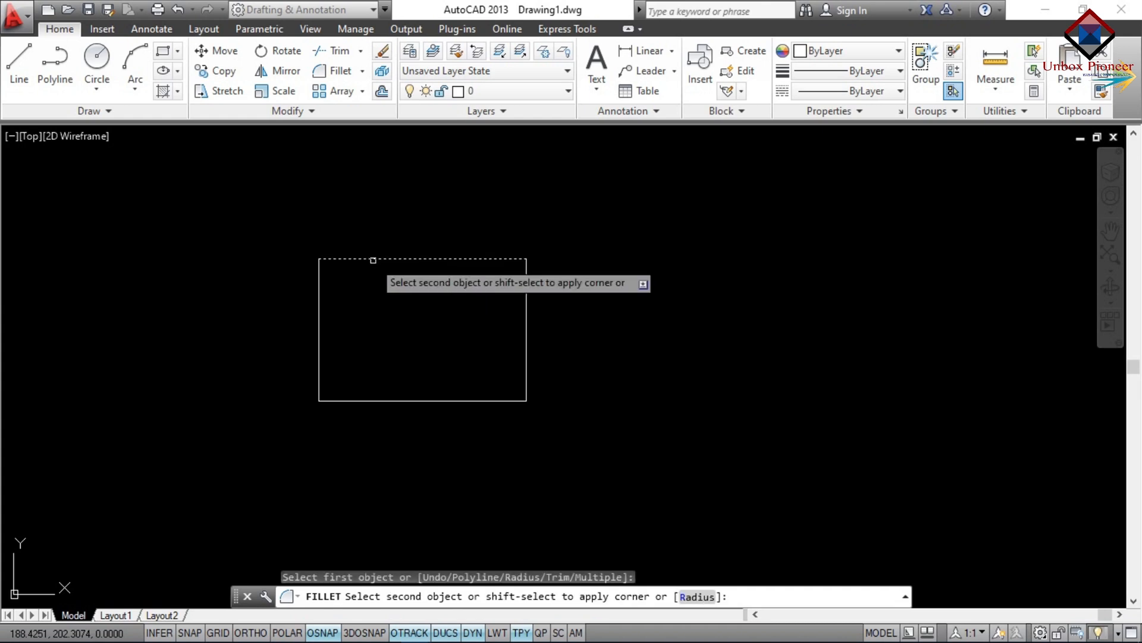
{"action": "type", "text": "r"}
{"action": "key", "text": "Return"}
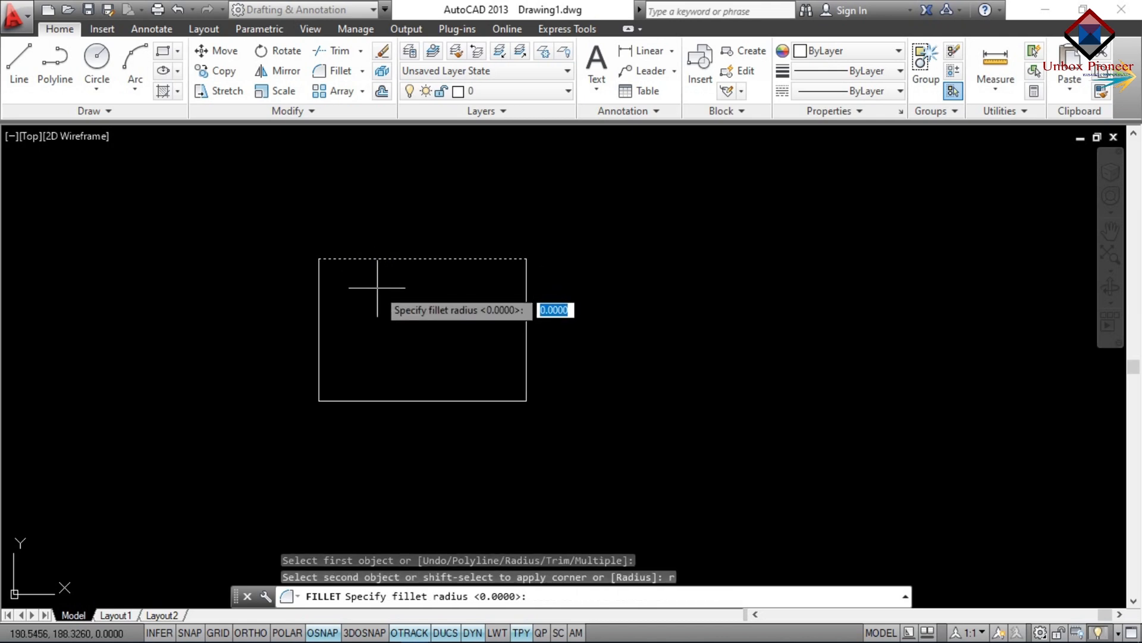
{"action": "type", "text": "1"}
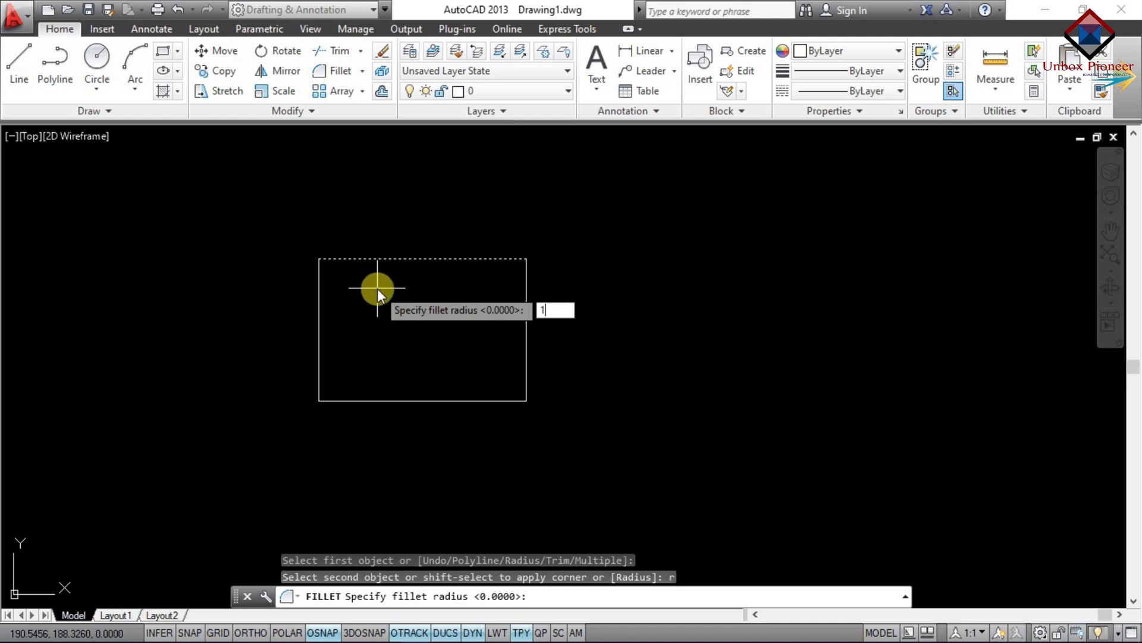
{"action": "type", "text": "0"}
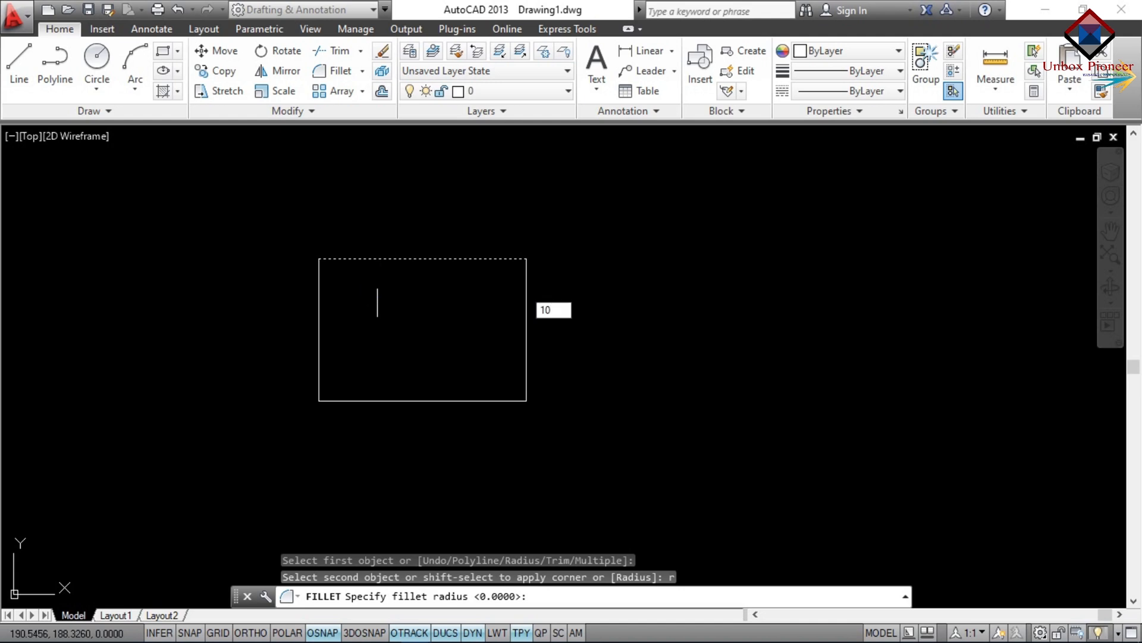
{"action": "key", "text": "Return"}
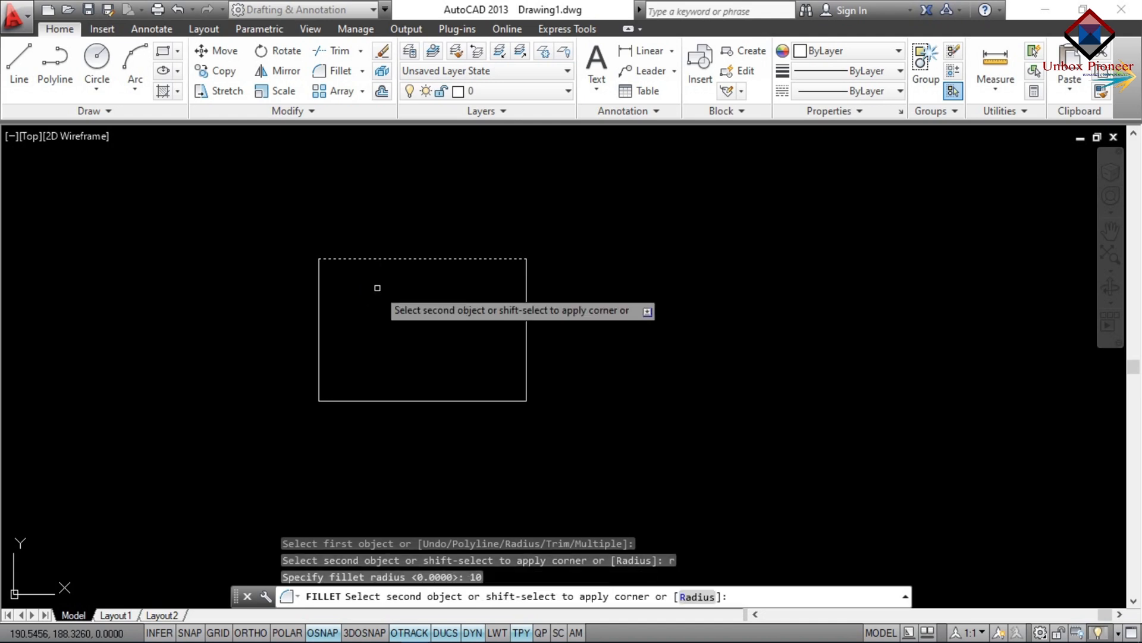
{"action": "left_click", "coordinate": [319, 303]}
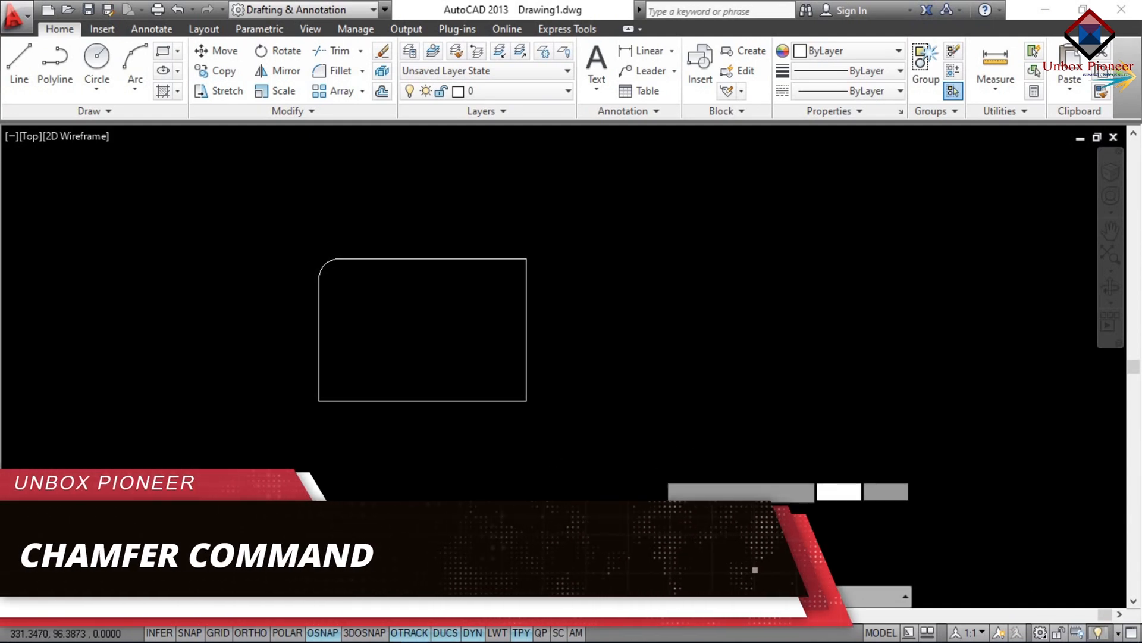
- Erase the whole filleted rectangle from the drawing
{"action": "left_click", "coordinate": [655, 469]}
{"action": "left_click", "coordinate": [276, 202]}
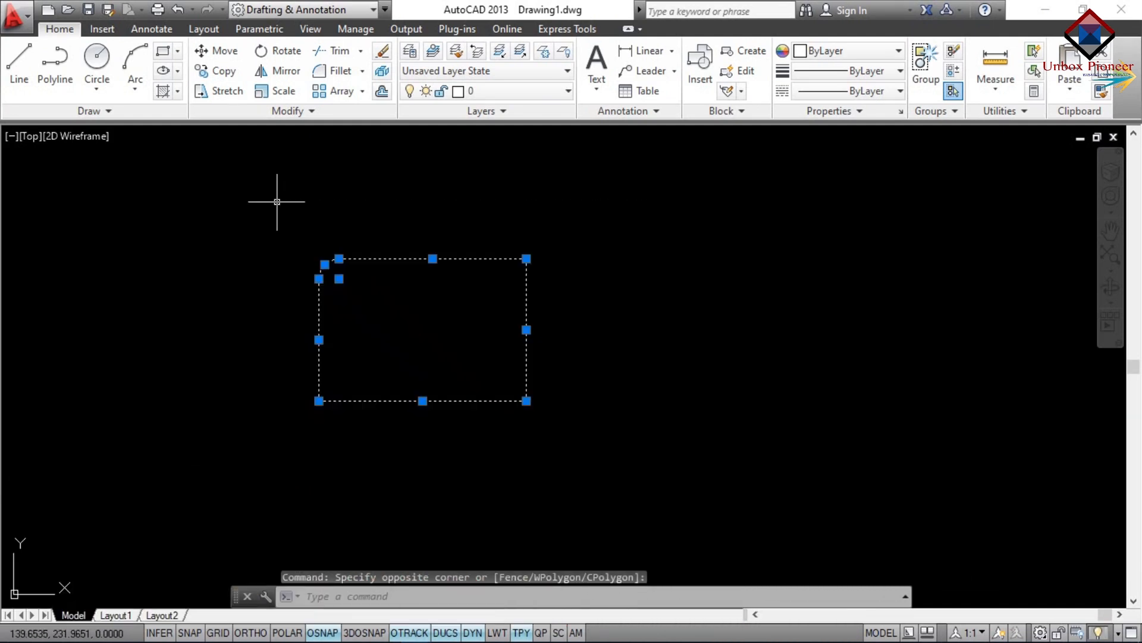
{"action": "key", "text": "Delete"}
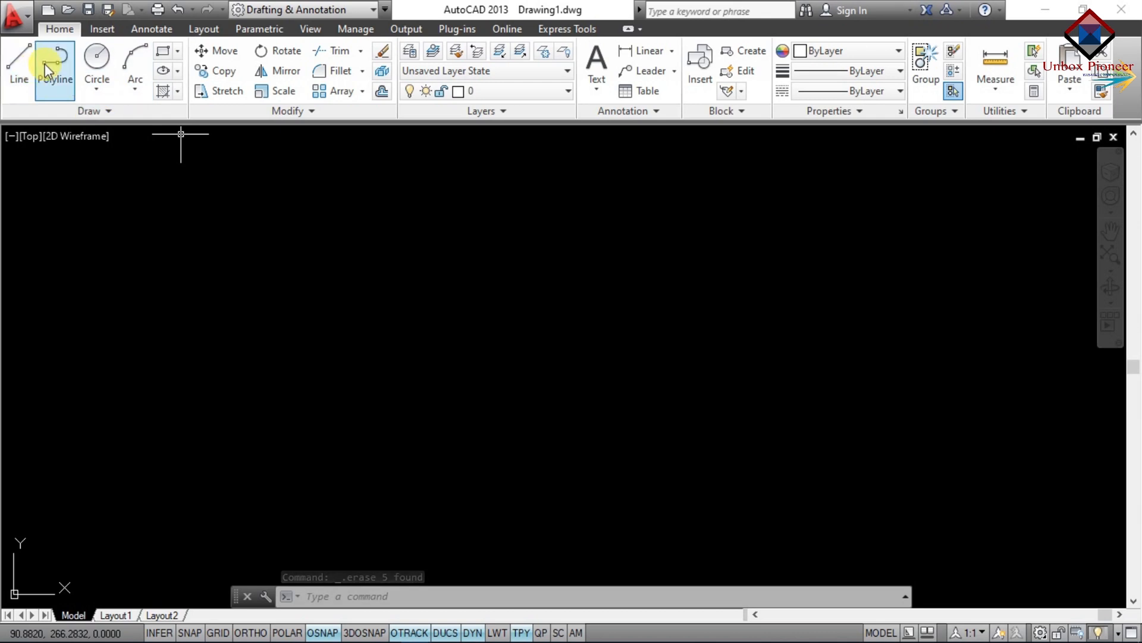
- Draw a closed rectangle about 140 units wide with the Line command, using Ortho mode for straight sides
{"action": "left_click", "coordinate": [12, 62]}
{"action": "left_click", "coordinate": [293, 273]}
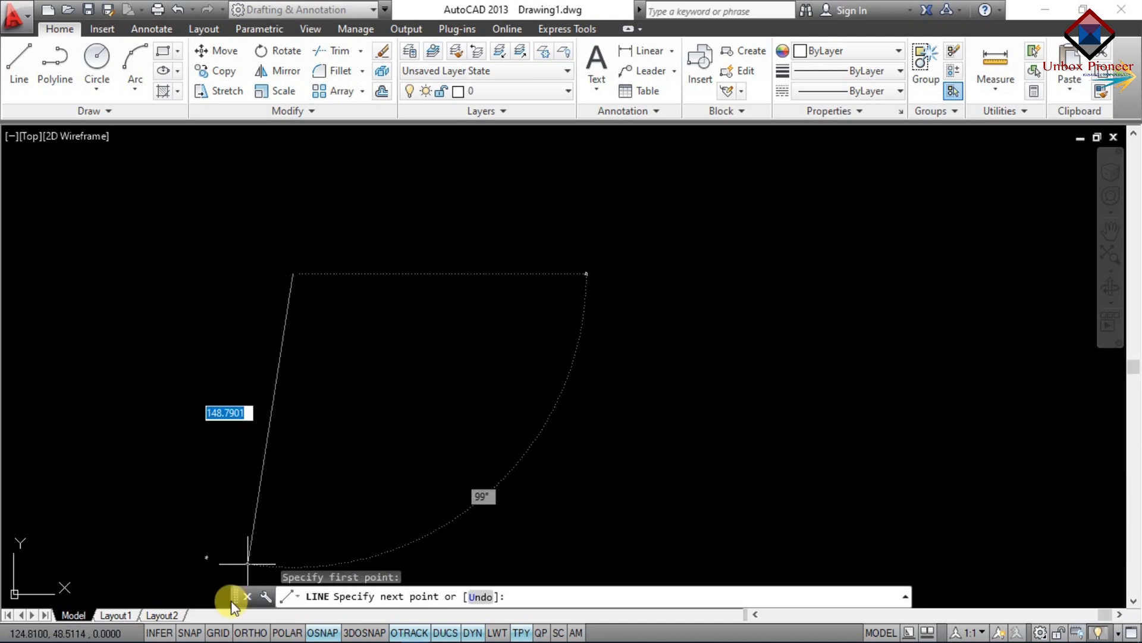
{"action": "left_click", "coordinate": [250, 632]}
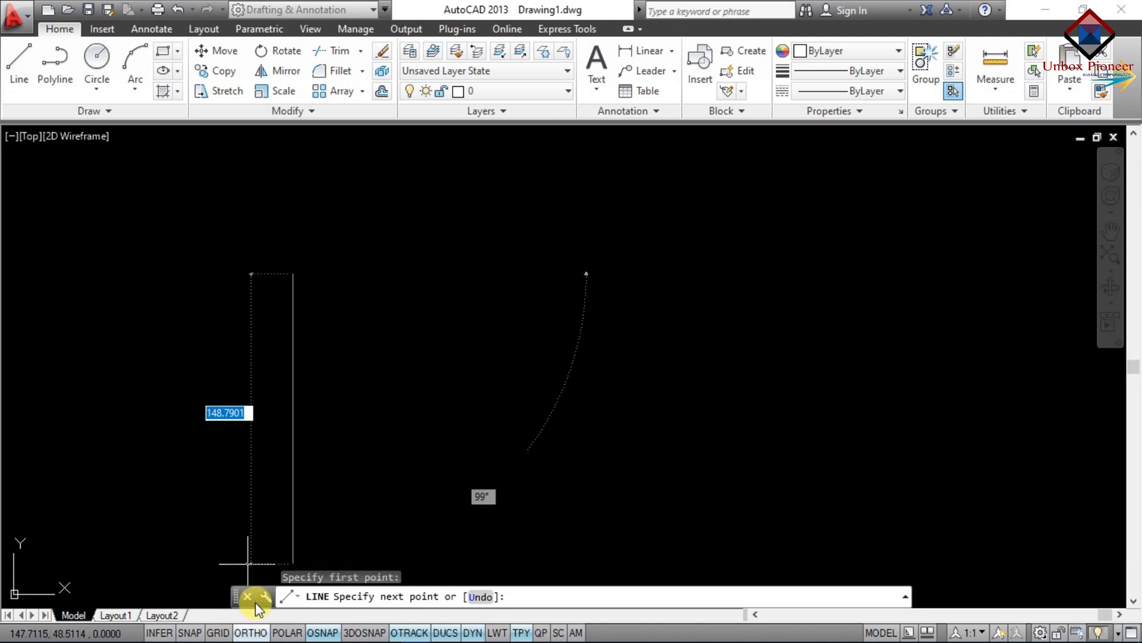
{"action": "left_click", "coordinate": [284, 436]}
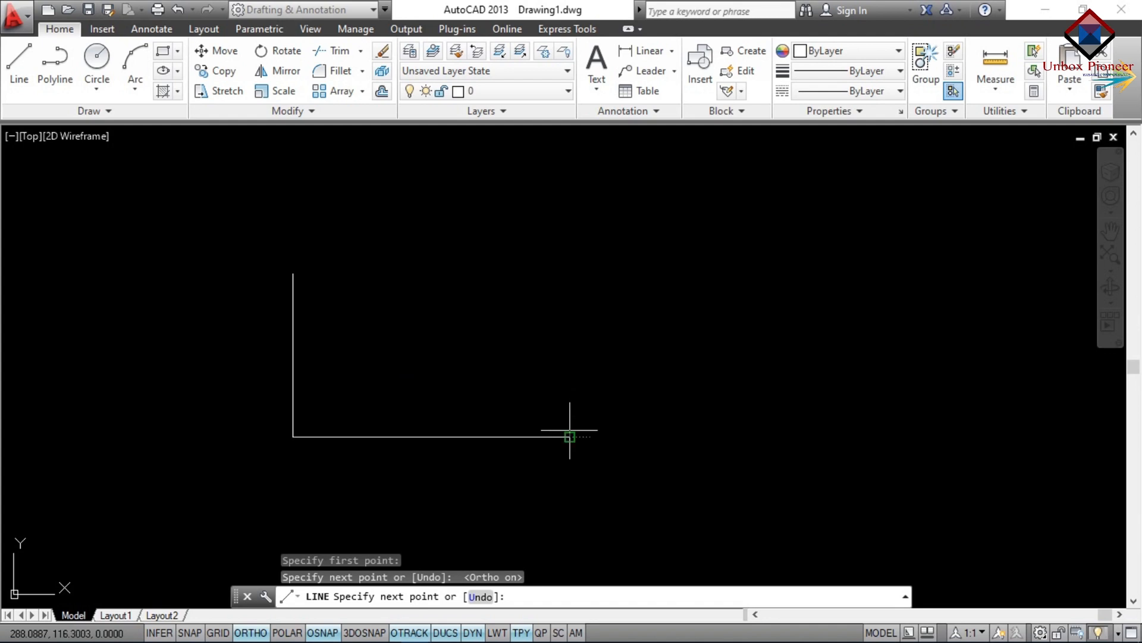
{"action": "left_click", "coordinate": [570, 436]}
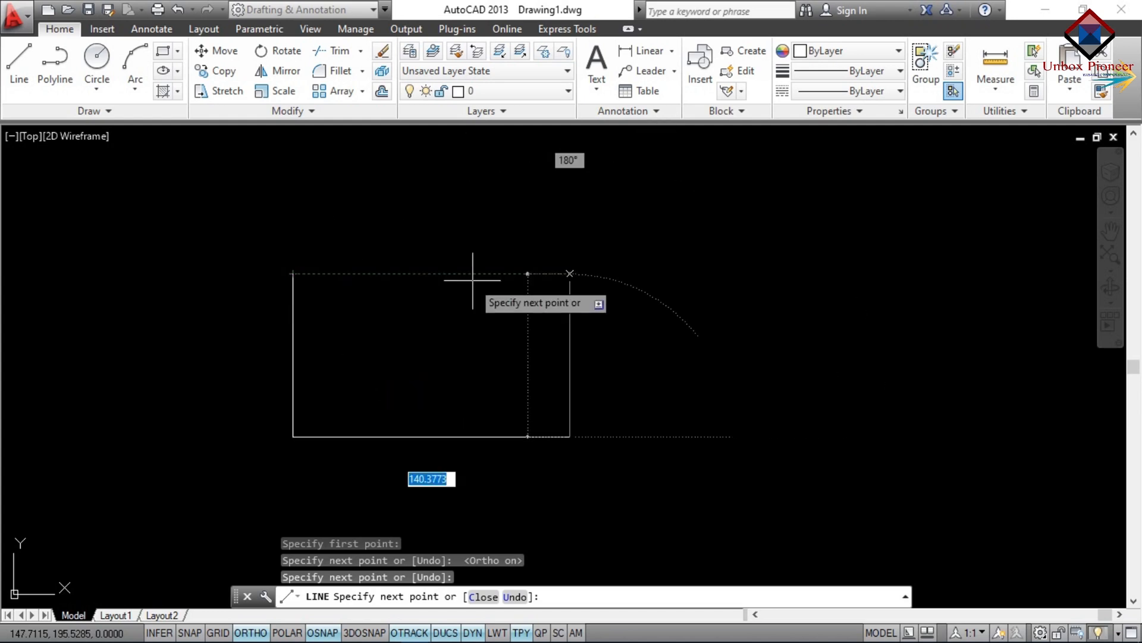
{"action": "left_click", "coordinate": [569, 273]}
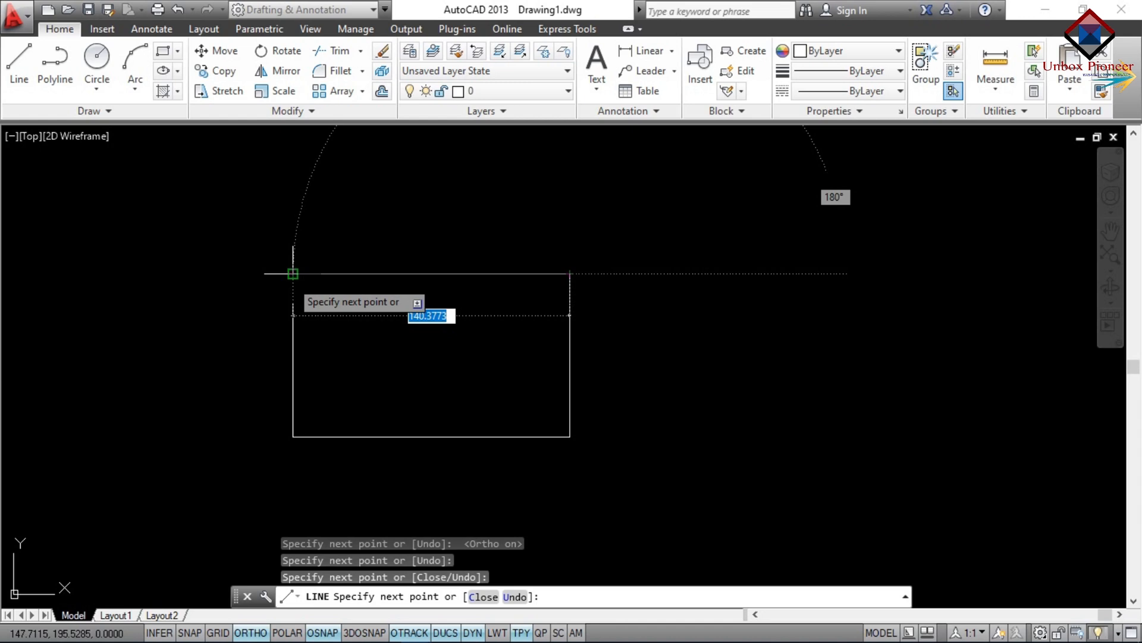
{"action": "left_click", "coordinate": [293, 274]}
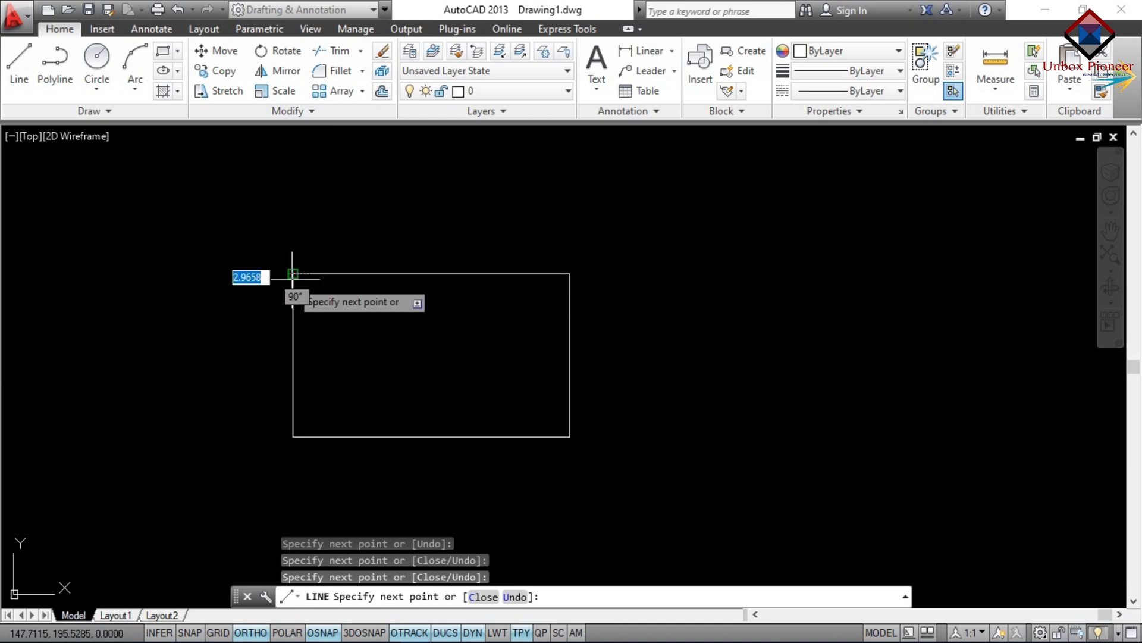
{"action": "key", "text": "Escape"}
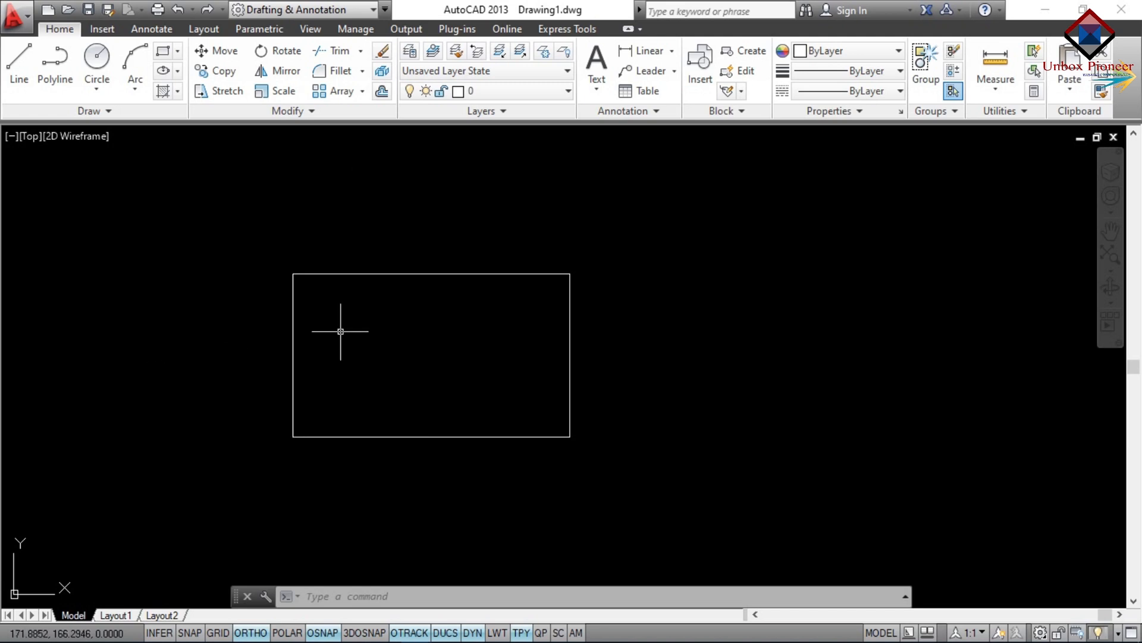
{"action": "type", "text": "o"}
{"action": "type", "text": "ha"}
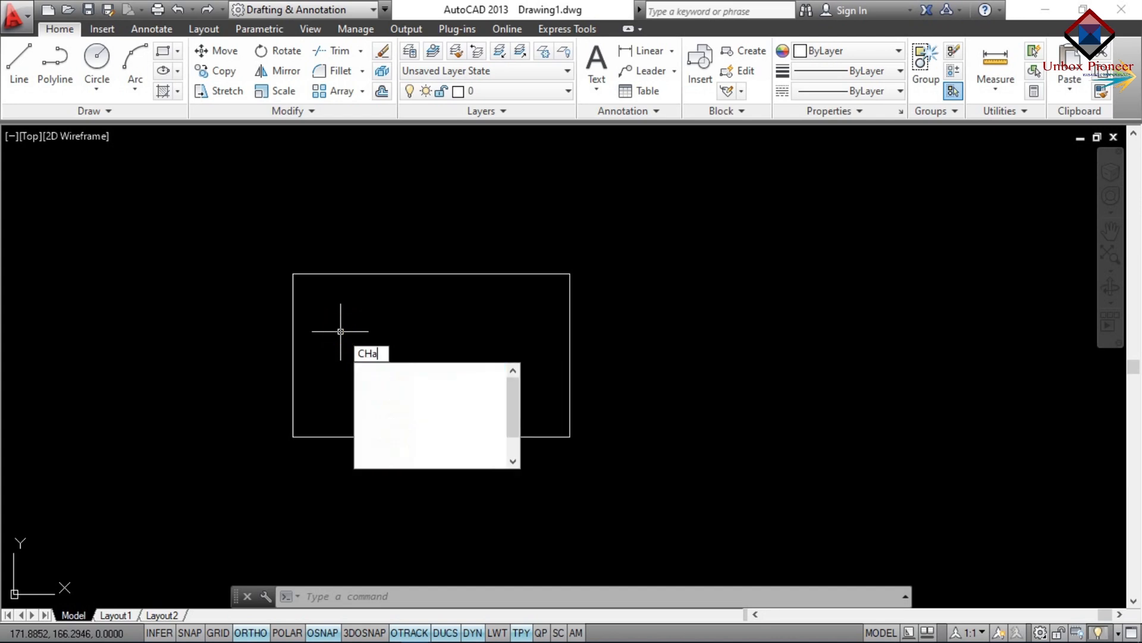
{"action": "key", "text": "Return"}
{"action": "key", "text": "Escape"}
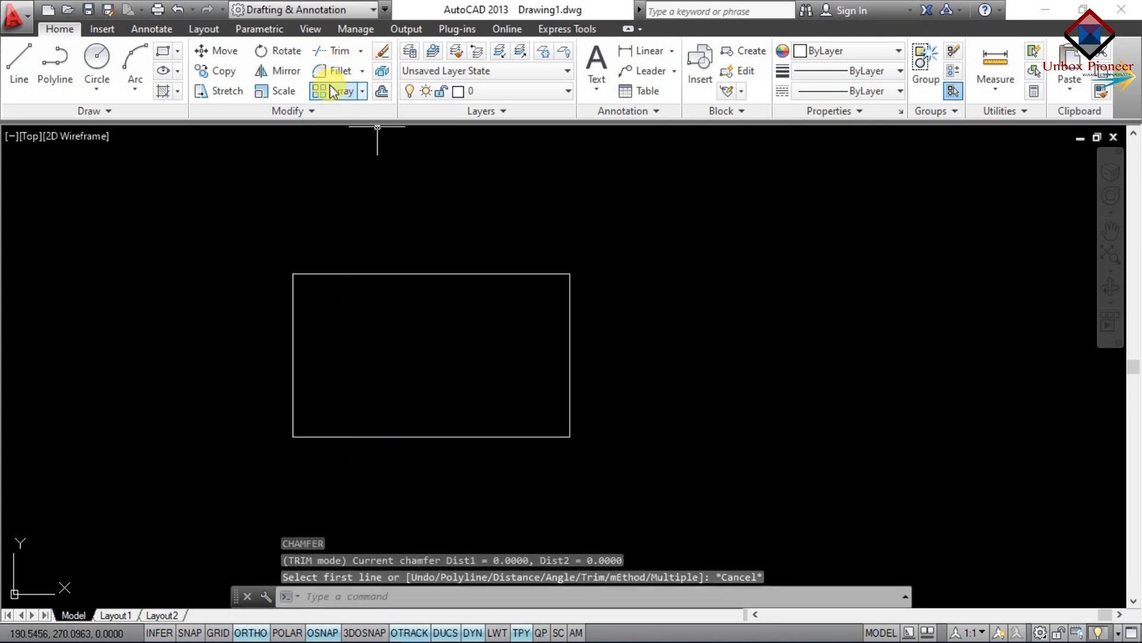
- Chamfer the rectangle's upper-left corner between its top and left lines with both chamfer distances set to 10
{"action": "left_click", "coordinate": [362, 71]}
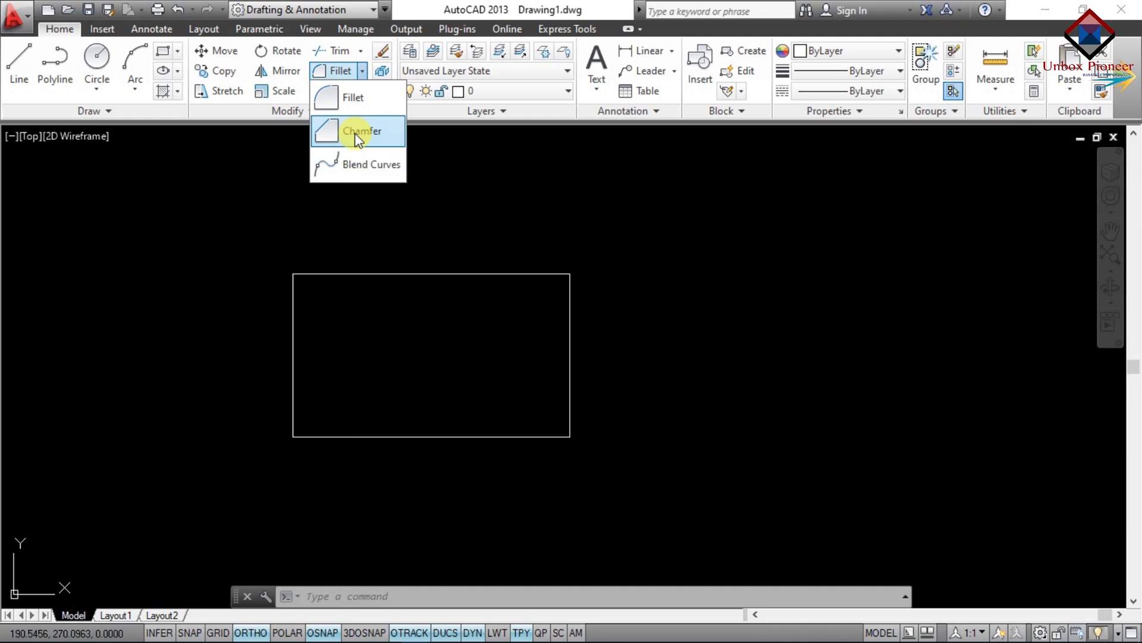
{"action": "left_click", "coordinate": [354, 132]}
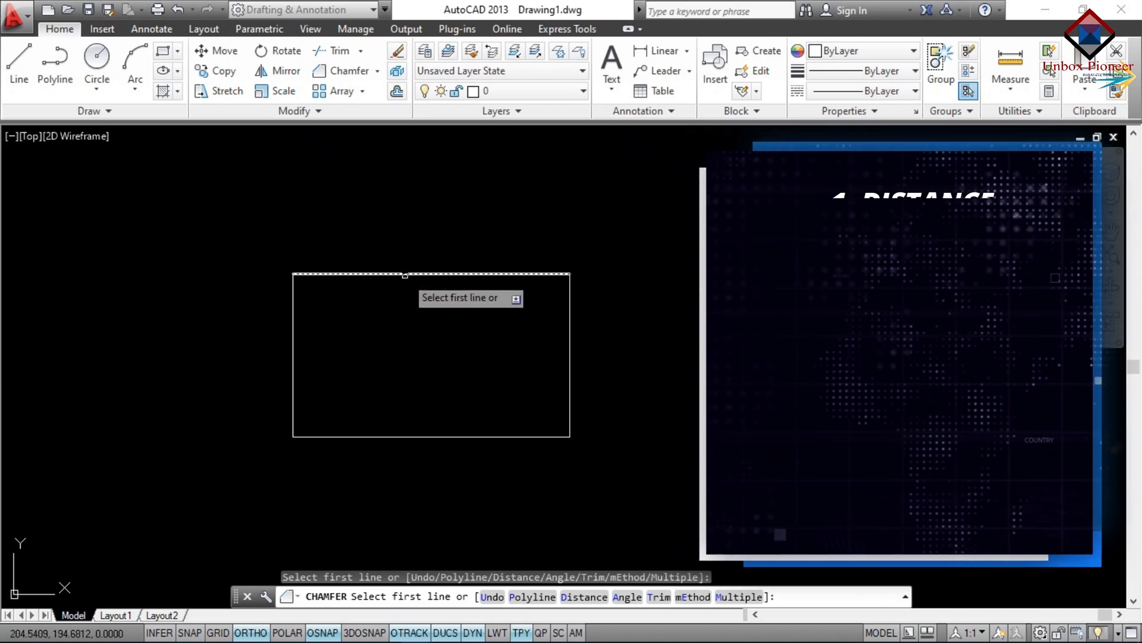
{"action": "left_click", "coordinate": [390, 273]}
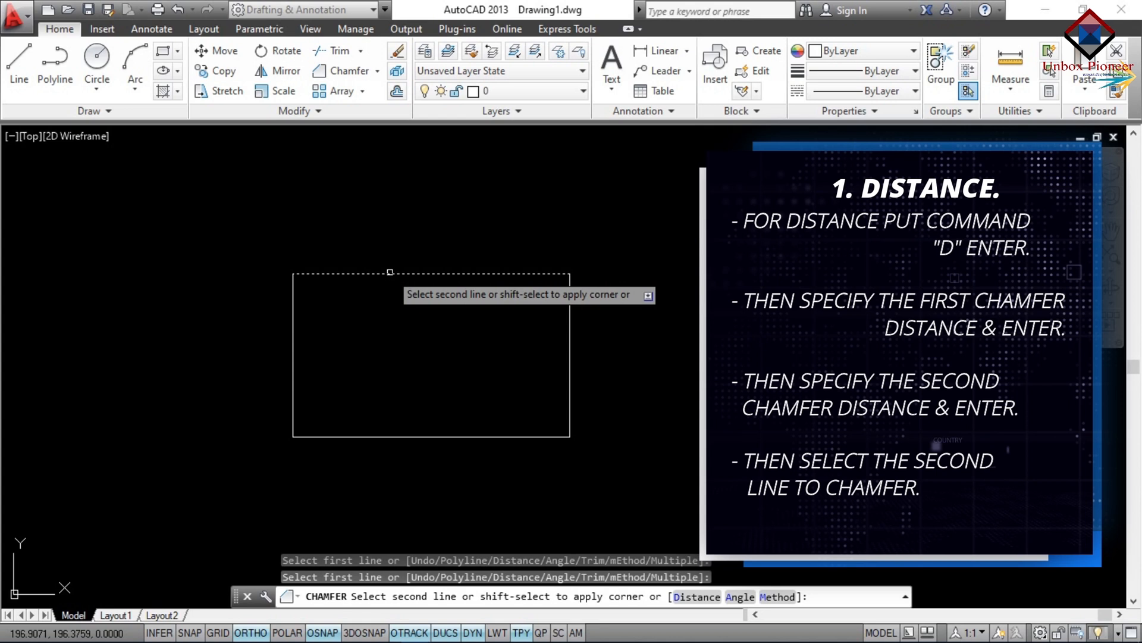
{"action": "type", "text": "d"}
{"action": "key", "text": "Return"}
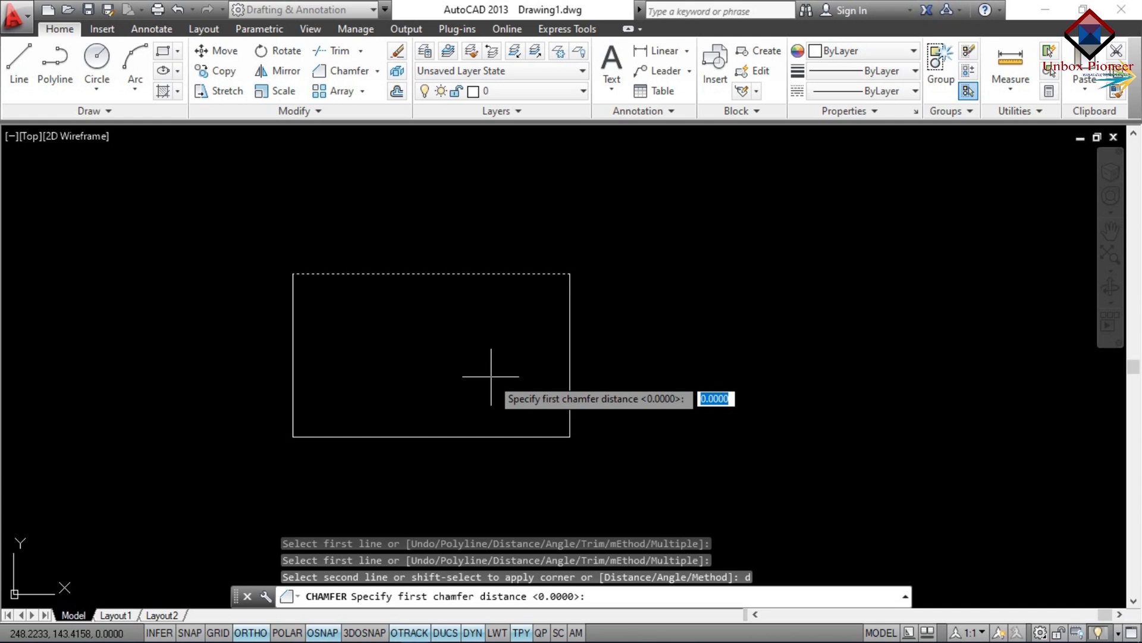
{"action": "type", "text": "10"}
{"action": "key", "text": "Return"}
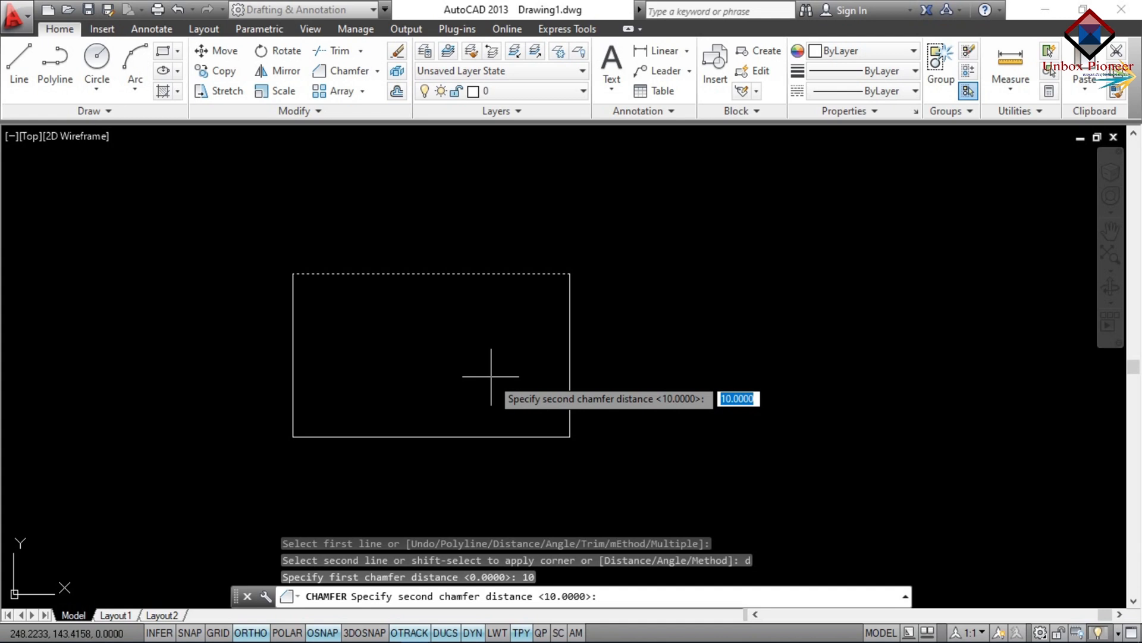
{"action": "type", "text": "10"}
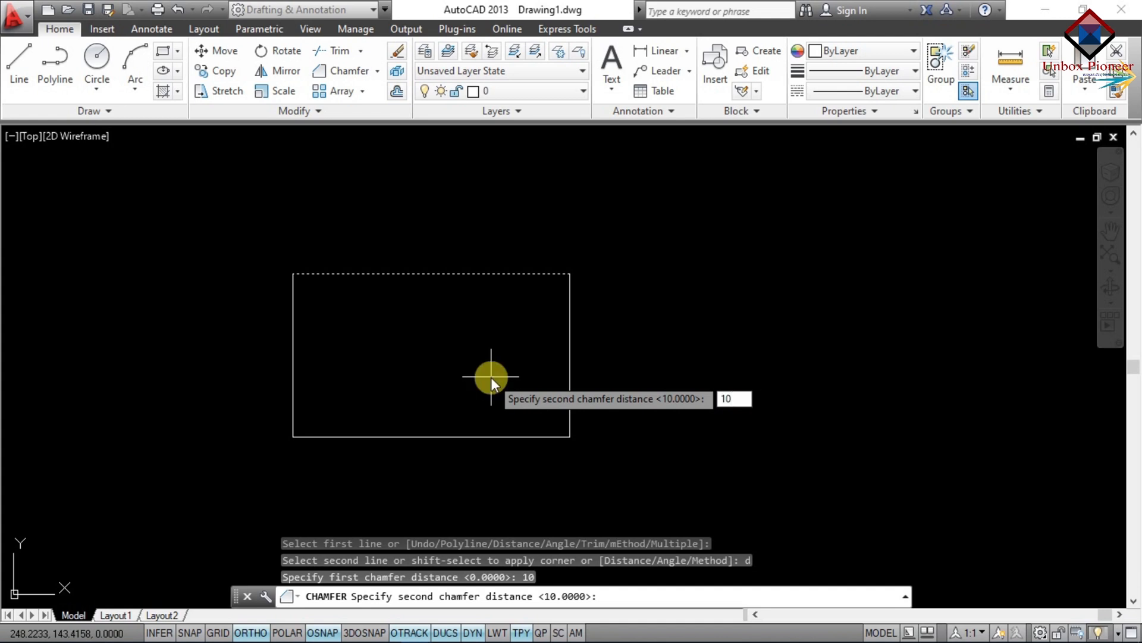
{"action": "key", "text": "Return"}
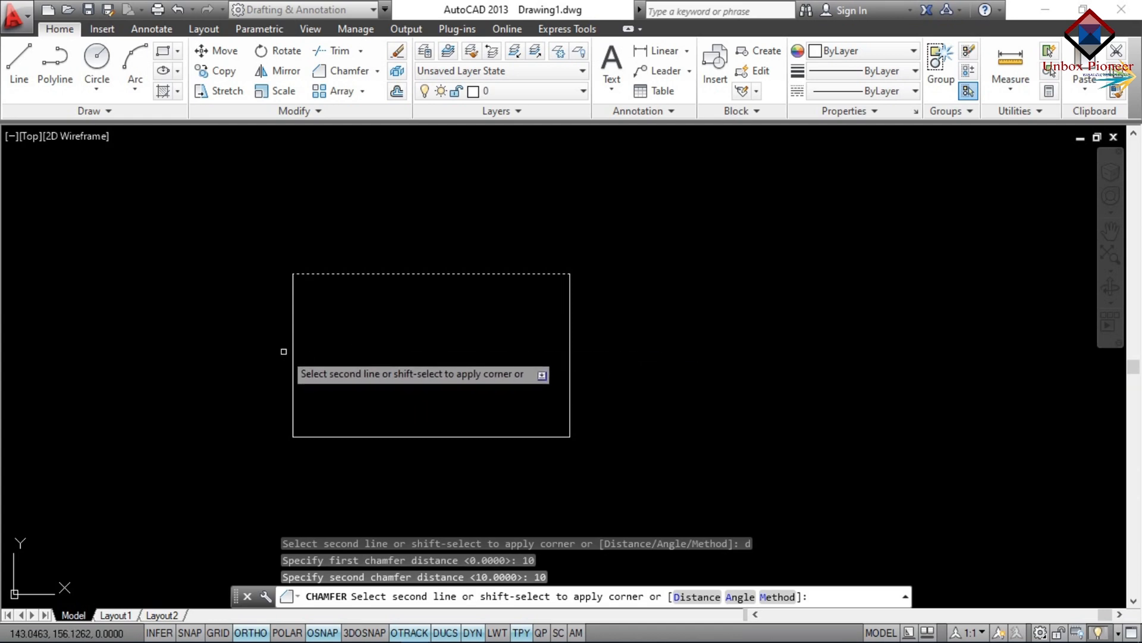
{"action": "left_click", "coordinate": [293, 332]}
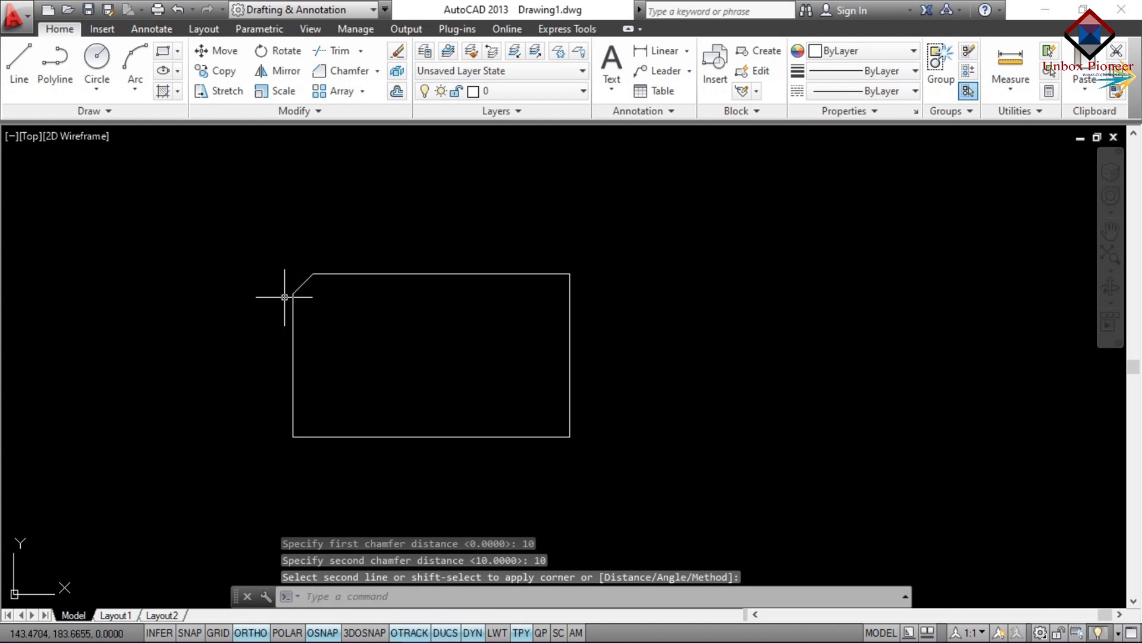
{"action": "key", "text": "Escape"}
{"action": "key", "text": "Escape"}
{"action": "key", "text": "Escape"}
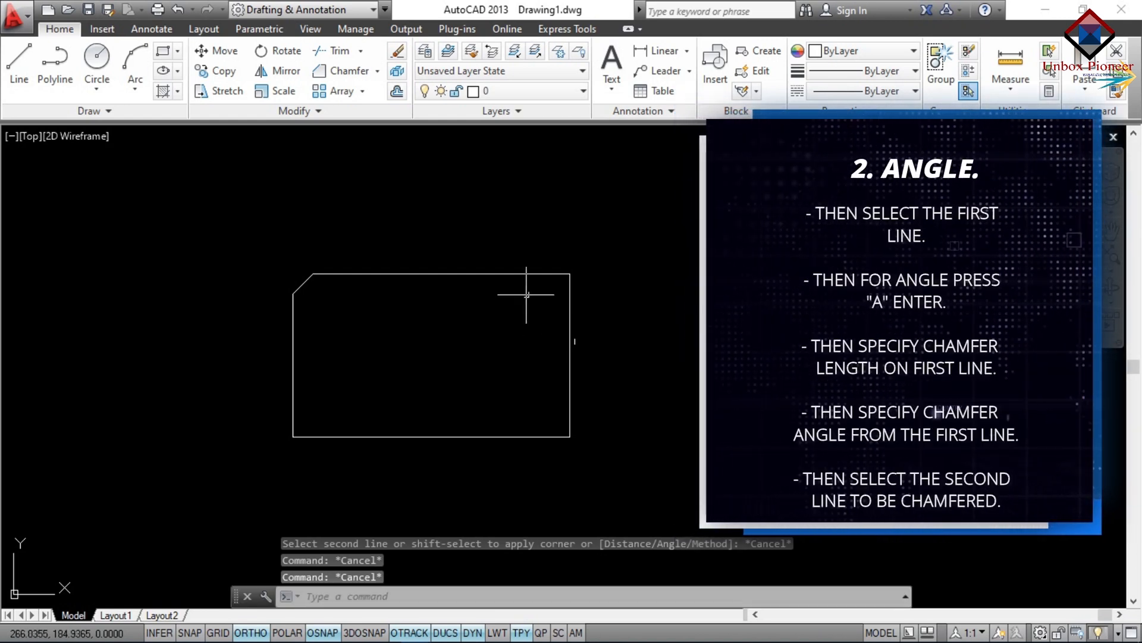
- Chamfer the rectangle's upper-right corner by the Angle method, with length 10 on the top line and an angle of 20
{"action": "type", "text": "cha"}
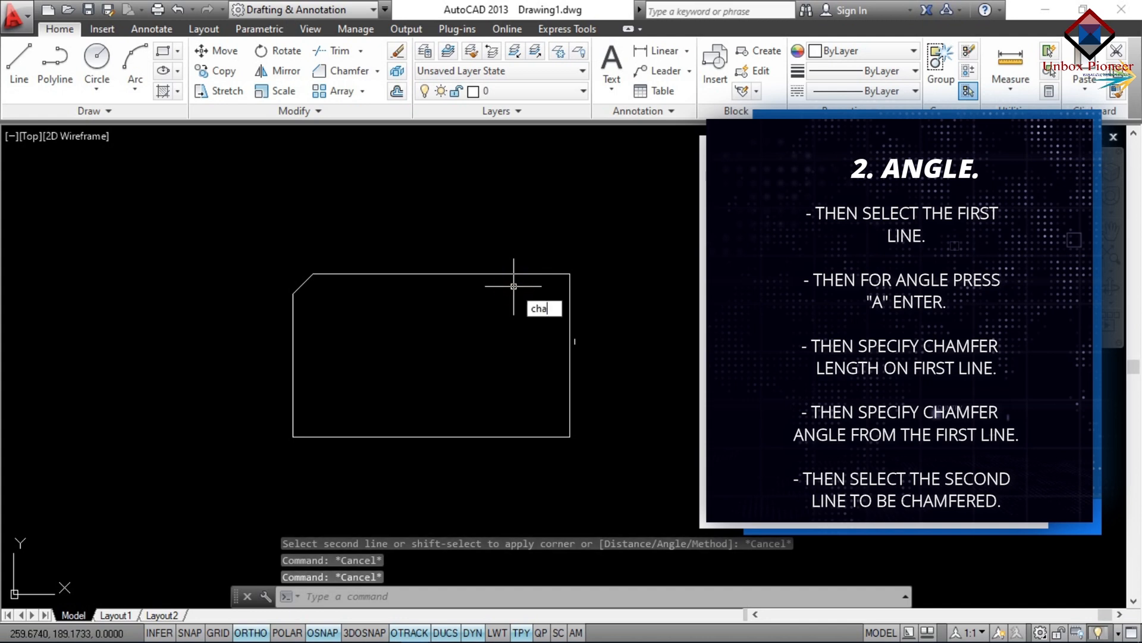
{"action": "key", "text": "Return"}
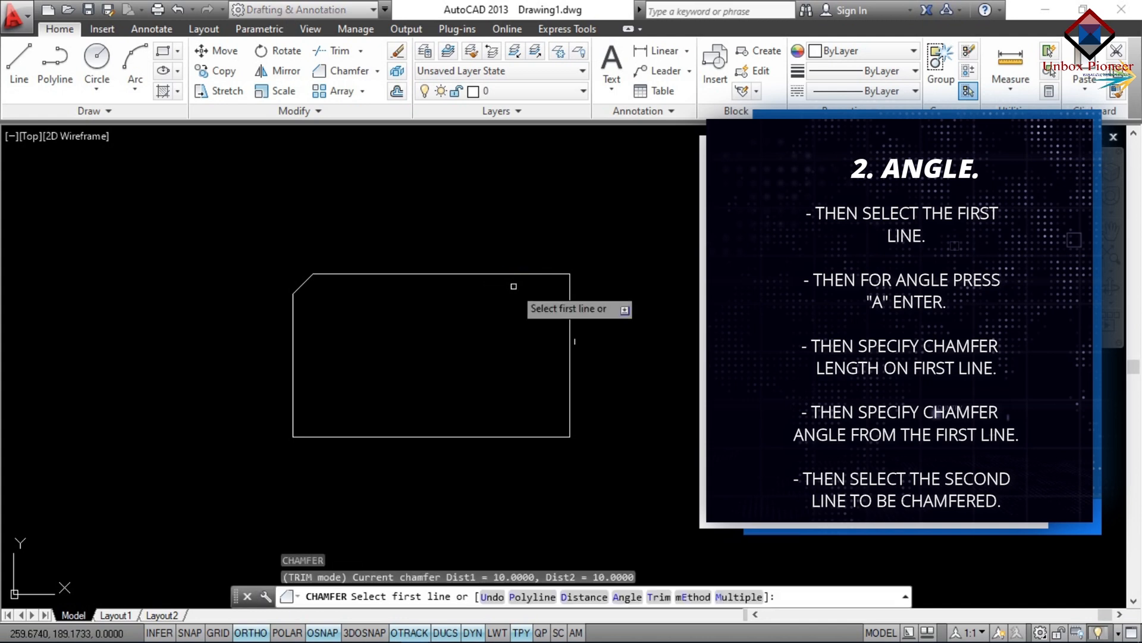
{"action": "left_click", "coordinate": [514, 273]}
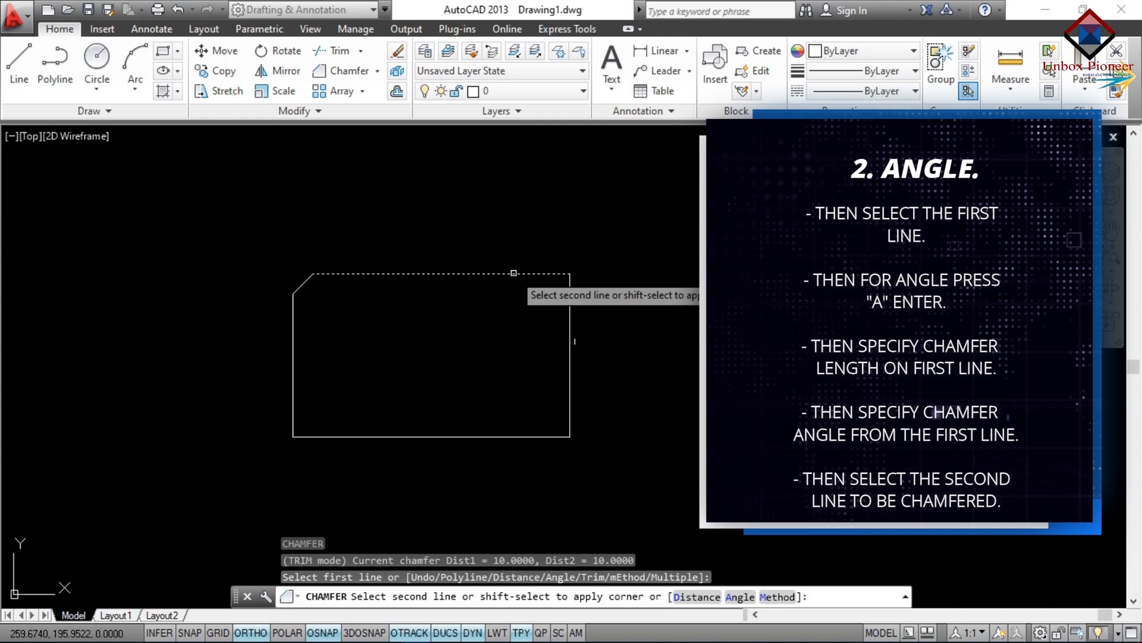
{"action": "type", "text": "a"}
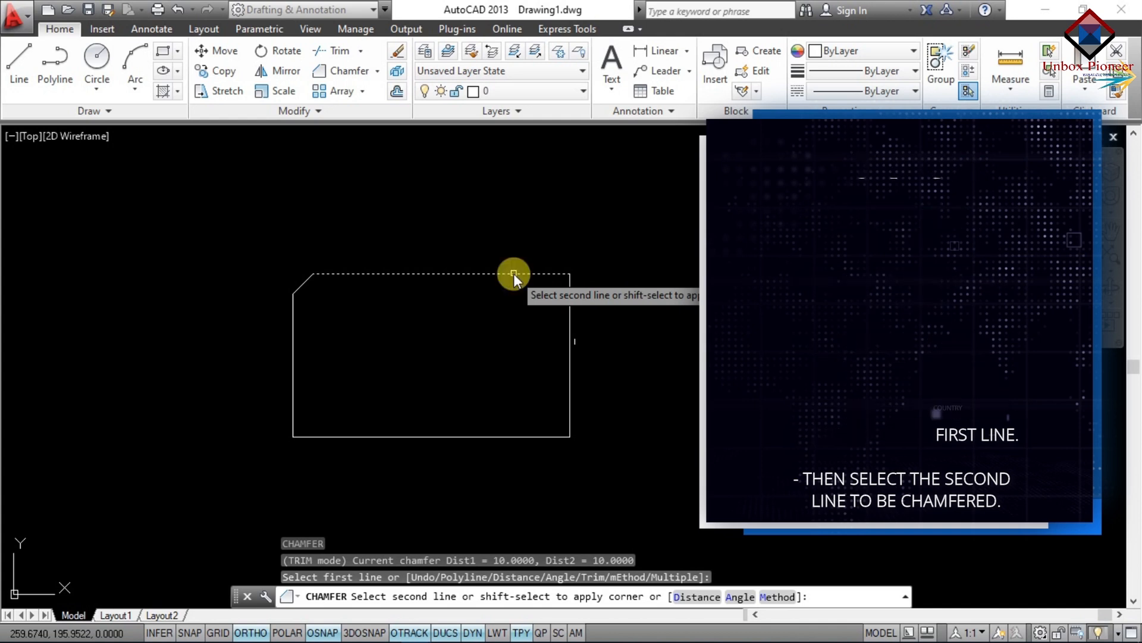
{"action": "key", "text": "Return"}
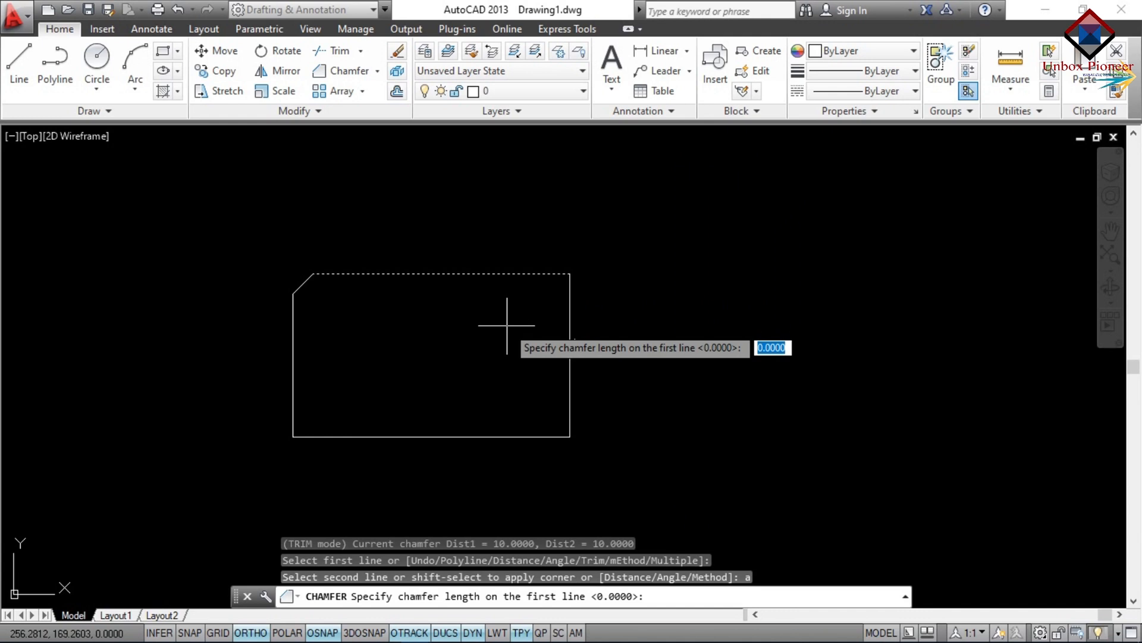
{"action": "type", "text": "10"}
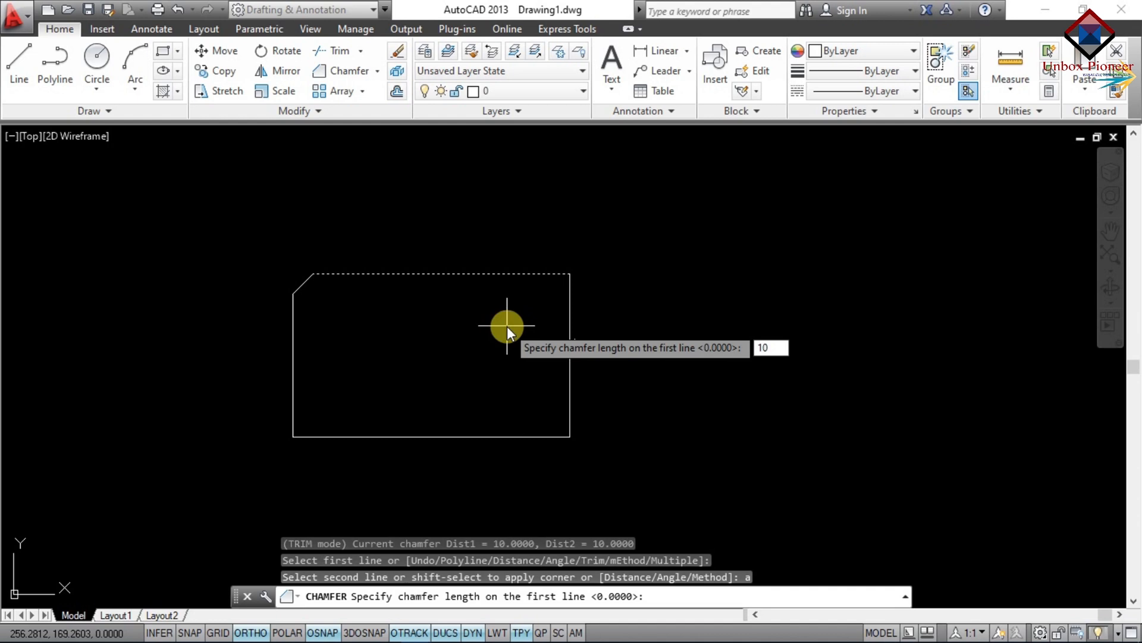
{"action": "key", "text": "Return"}
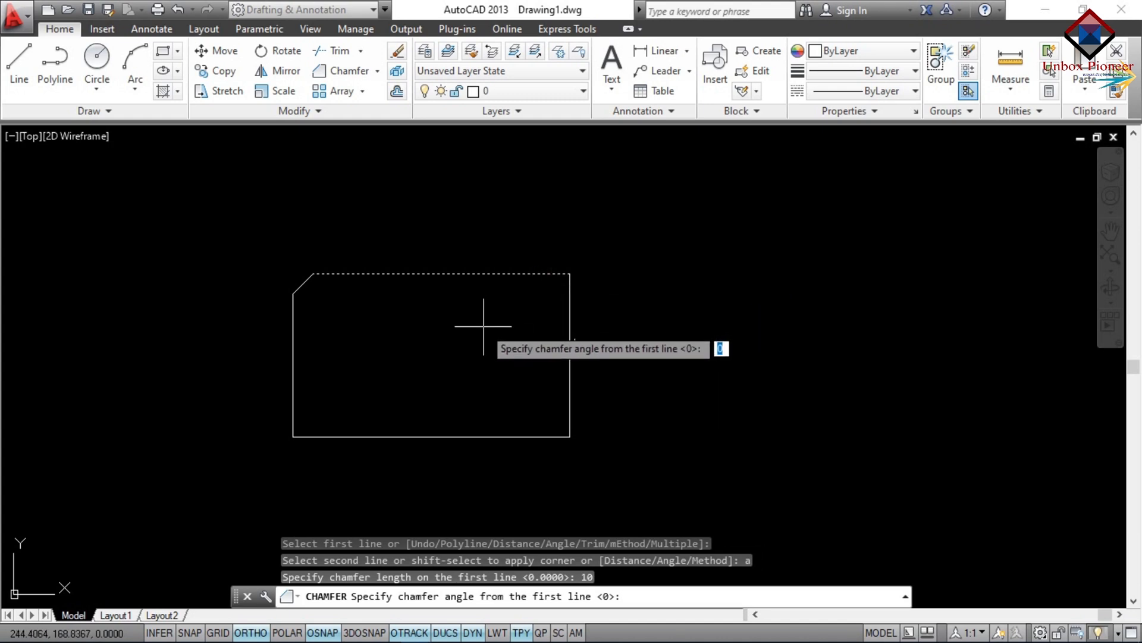
{"action": "type", "text": "20"}
{"action": "key", "text": "Return"}
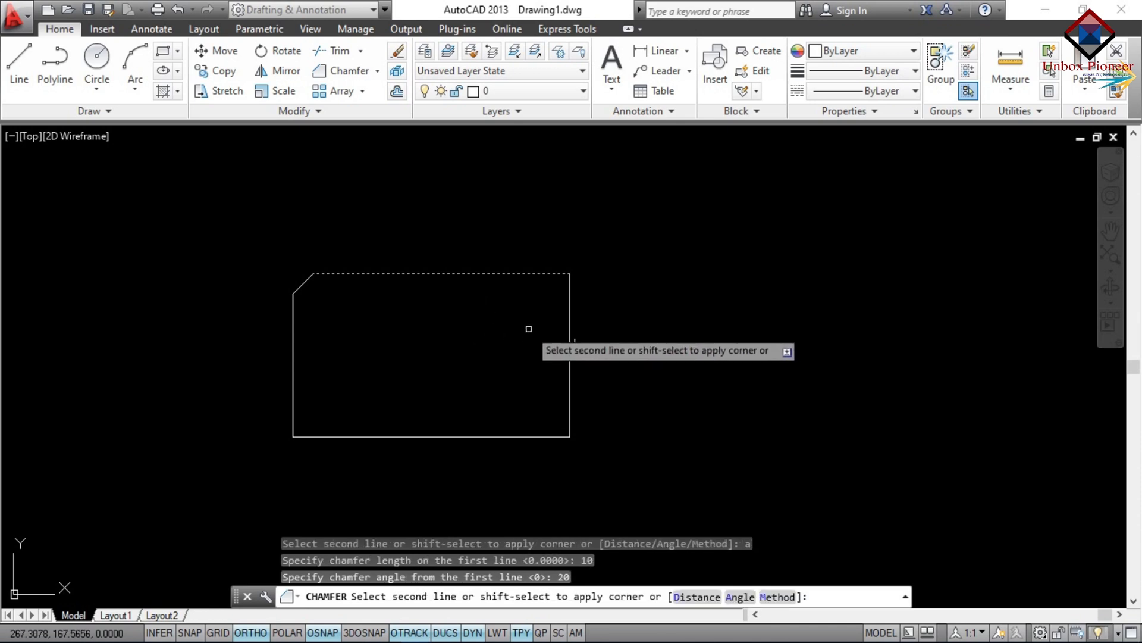
{"action": "left_click", "coordinate": [571, 326]}
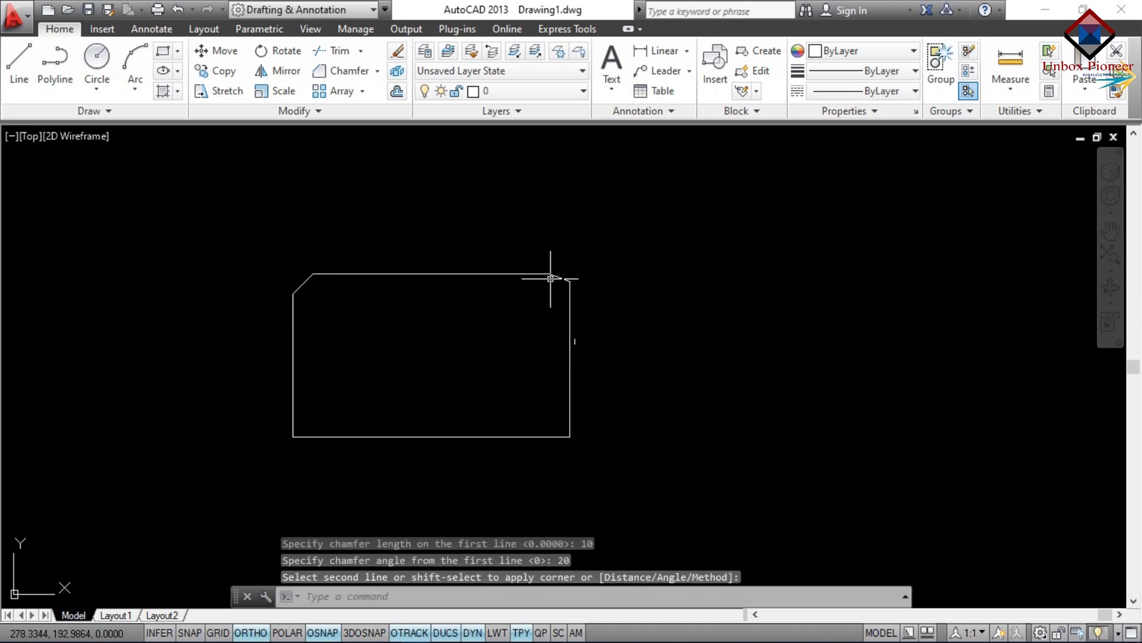
{"action": "scroll", "coordinate": [568, 280], "scroll_direction": "up", "scroll_amount": 8}
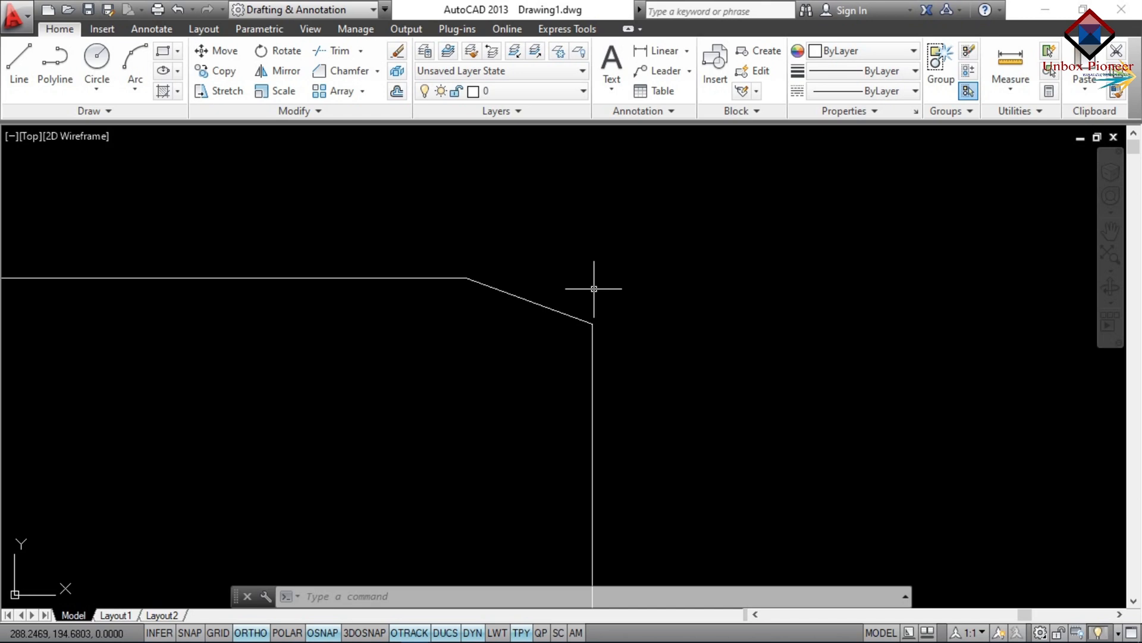
{"action": "scroll", "coordinate": [594, 288], "scroll_direction": "down", "scroll_amount": 10}
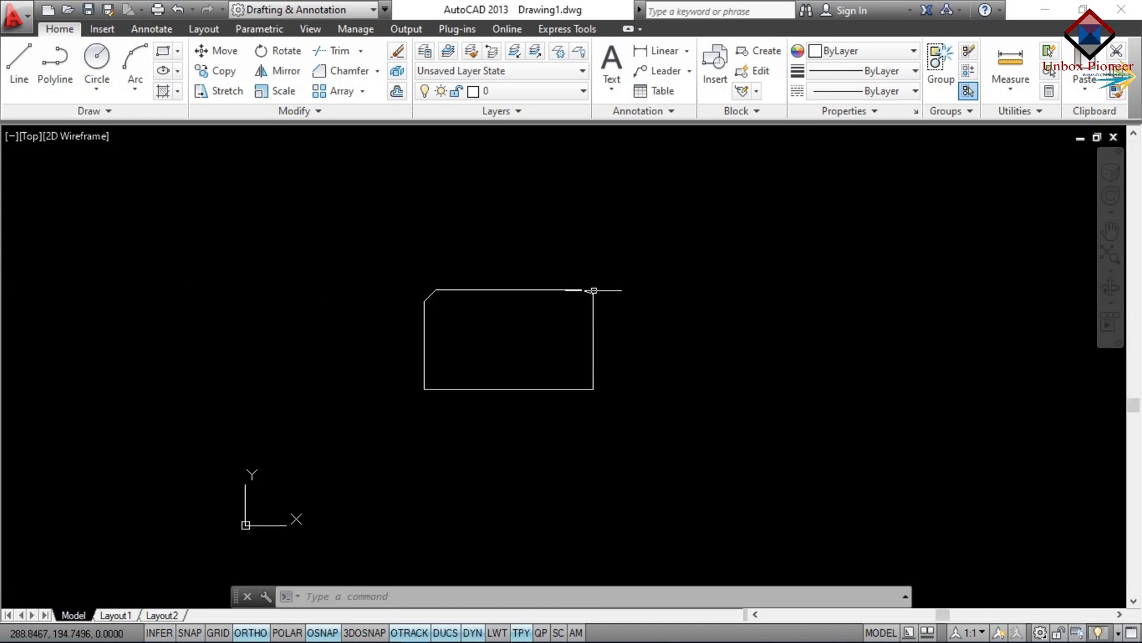
{"action": "scroll", "coordinate": [580, 418], "scroll_direction": "up", "scroll_amount": 2}
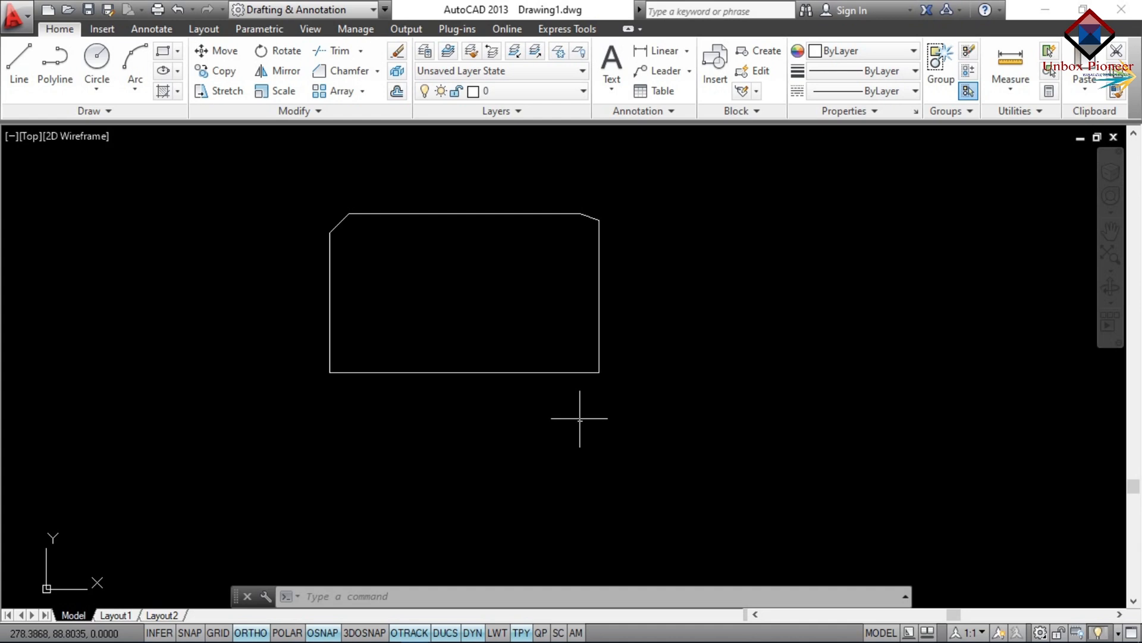
- Draw a rectangle about 160 by 90 units to the right of the first one, with 10 by 10 chamfered corners
{"action": "type", "text": "REC"}
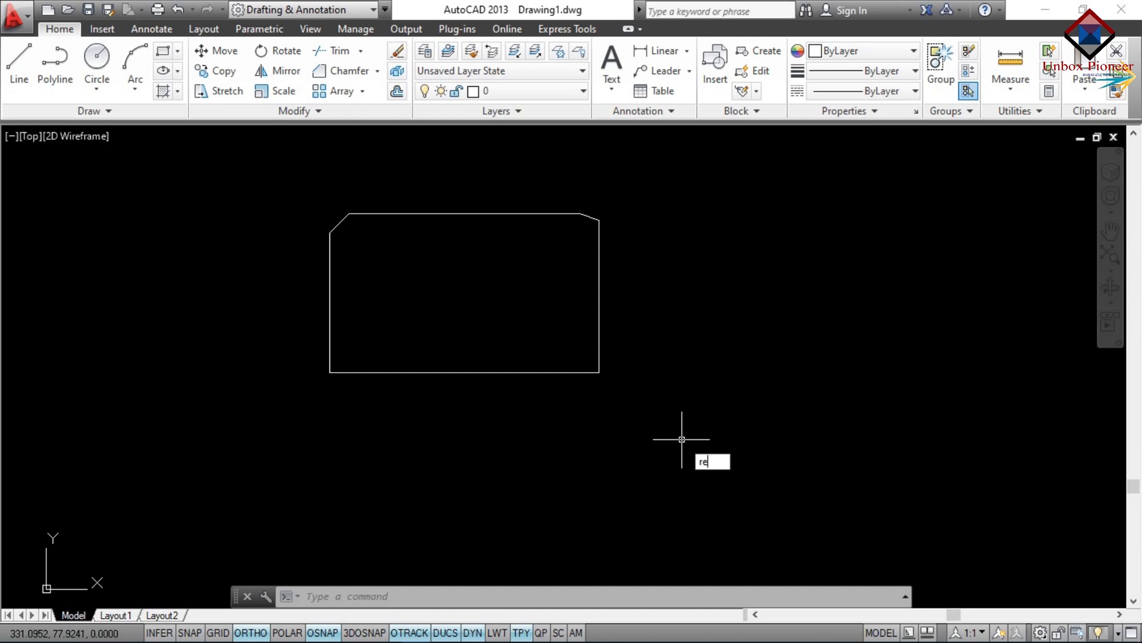
{"action": "key", "text": "Return"}
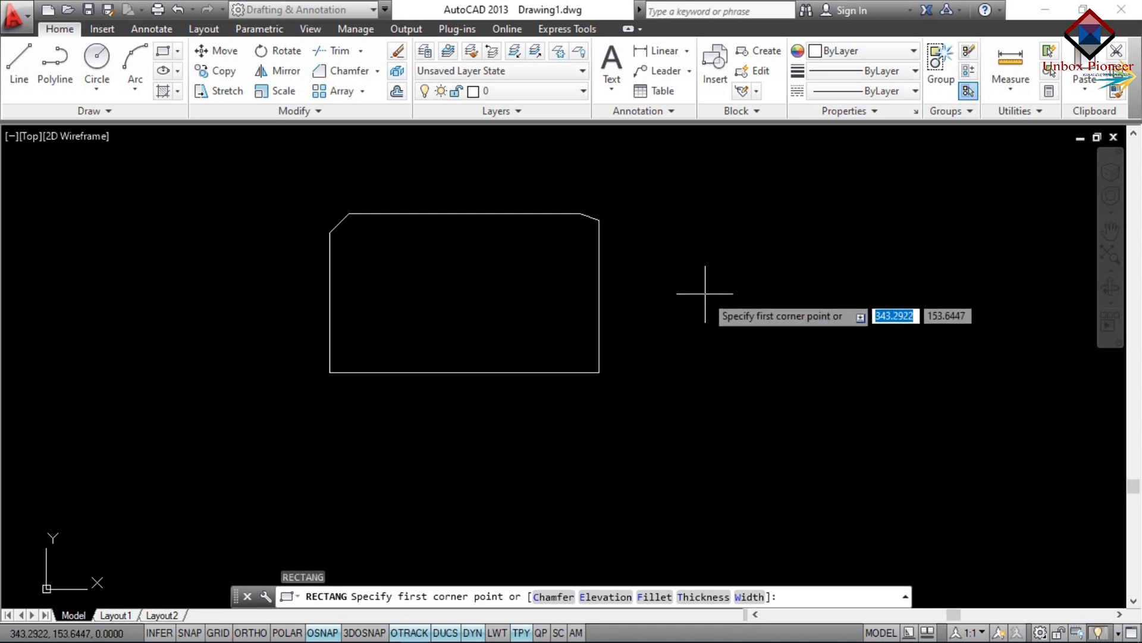
{"action": "type", "text": "c"}
{"action": "key", "text": "Return"}
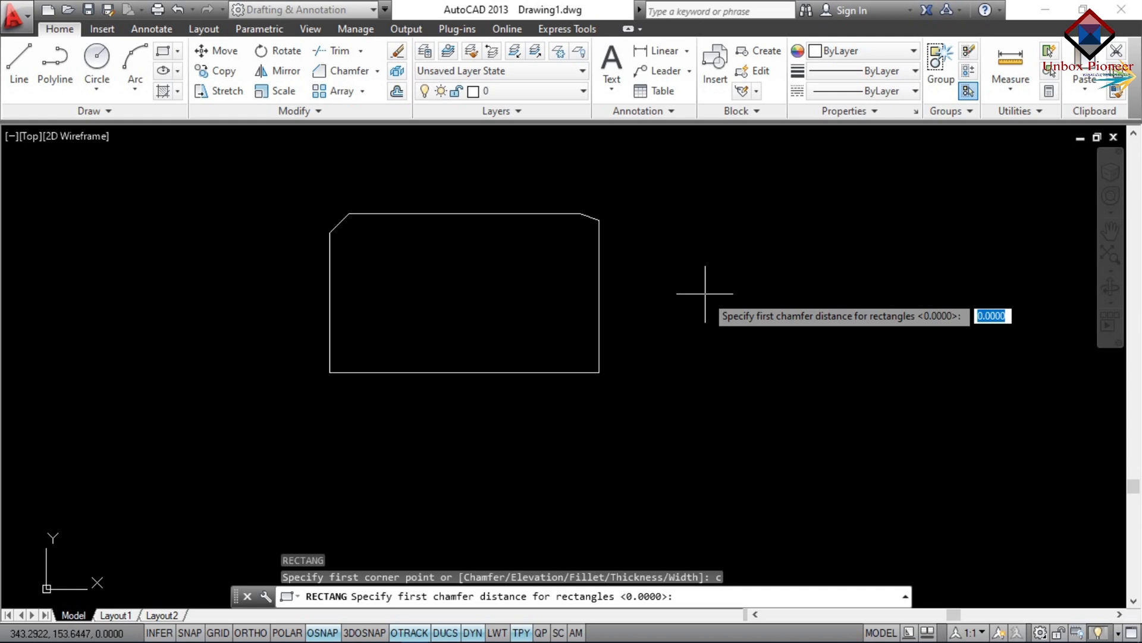
{"action": "type", "text": "10"}
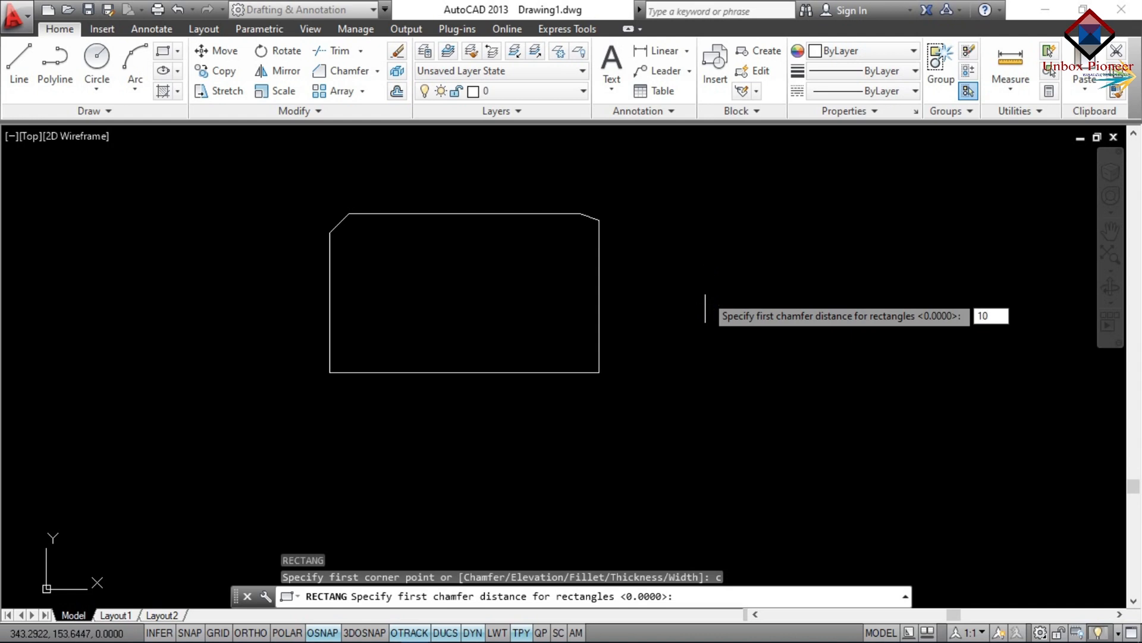
{"action": "key", "text": "Return"}
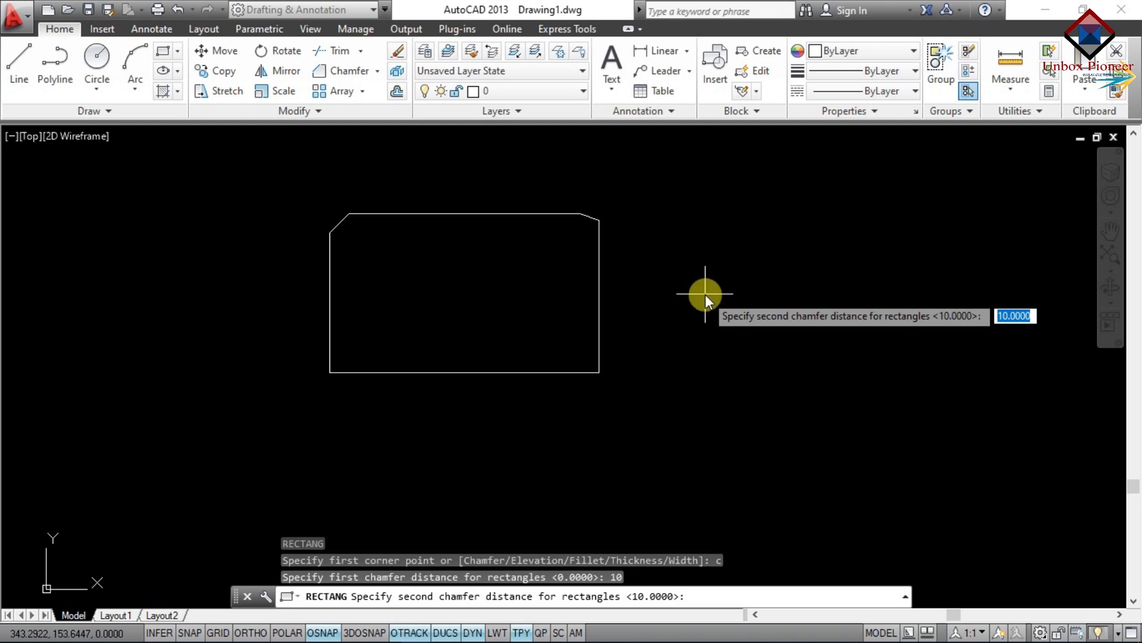
{"action": "type", "text": "10"}
{"action": "key", "text": "Return"}
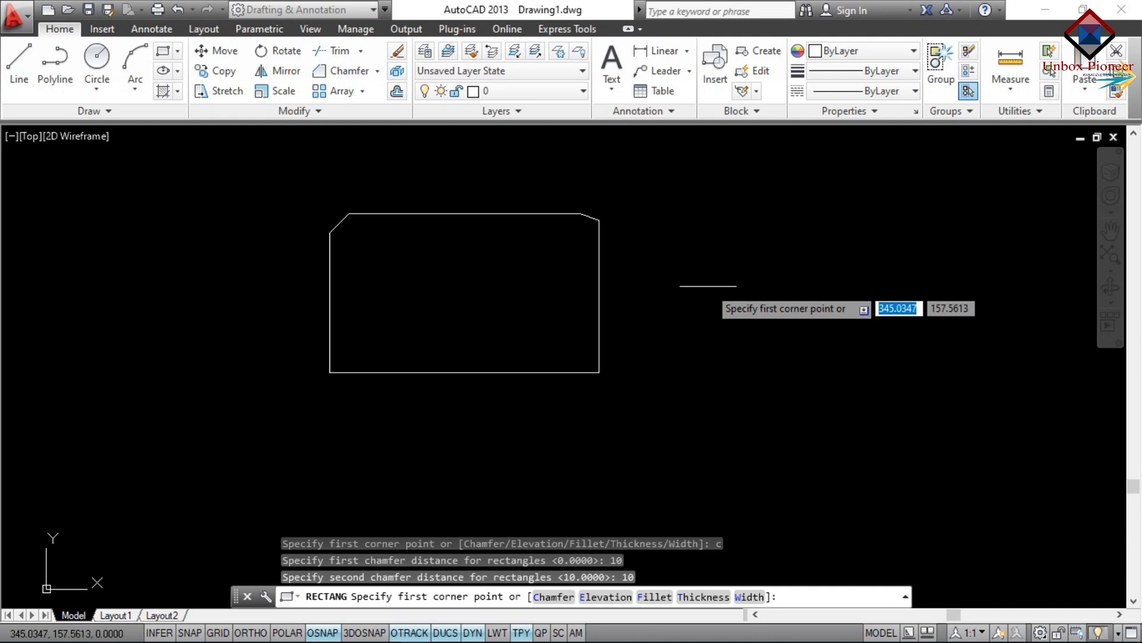
{"action": "left_click", "coordinate": [694, 228]}
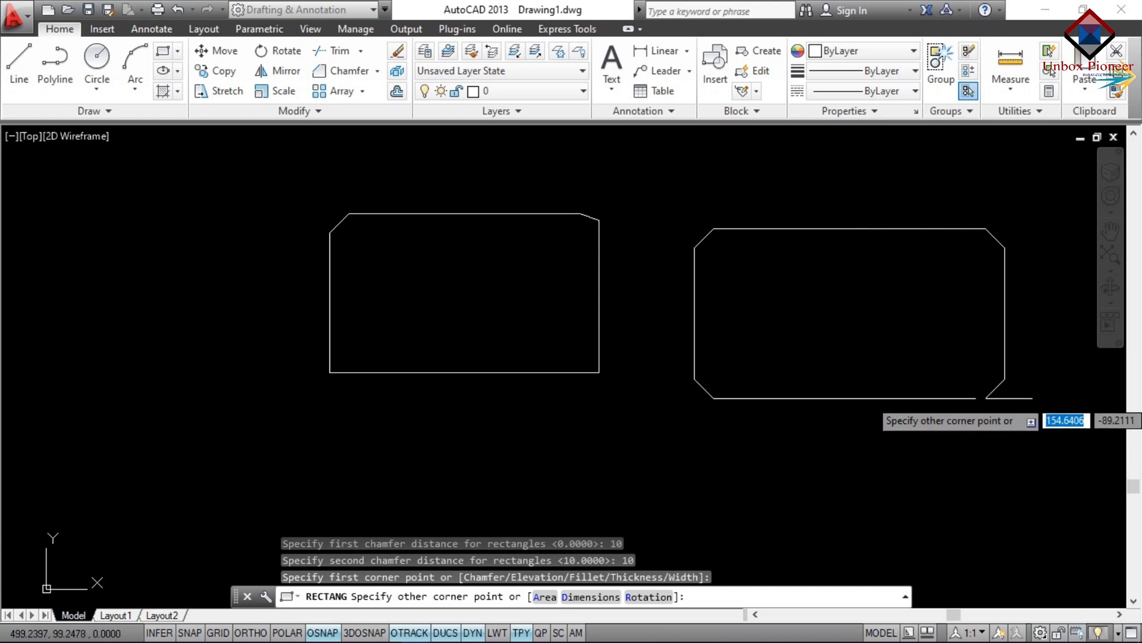
{"action": "left_click", "coordinate": [1010, 396]}
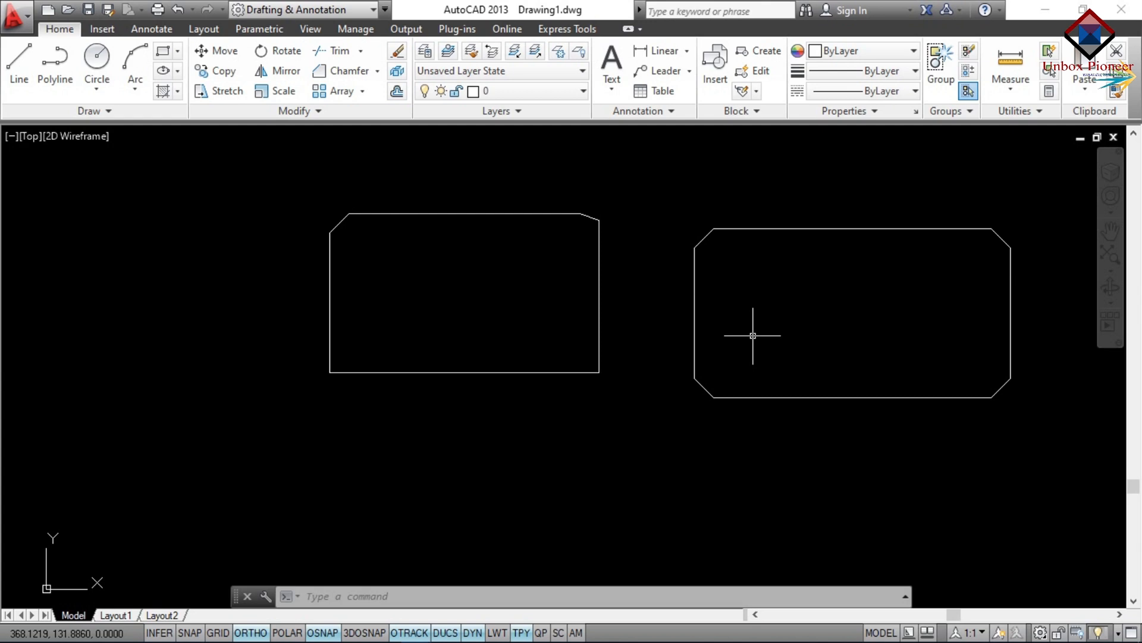
- Draw a rectangle about 155 by 90 units beside the chamfered rectangle, using the Fillet option with a radius of 10
{"action": "middle_click_drag", "start_coordinate": [754, 335], "coordinate": [302, 420]}
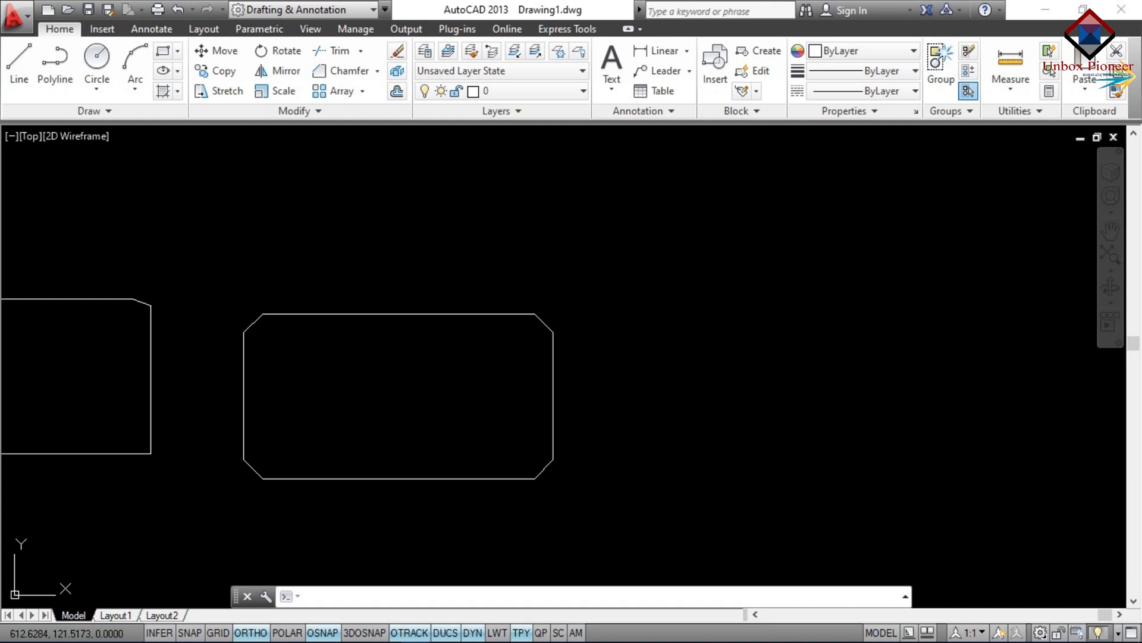
{"action": "type", "text": "rec"}
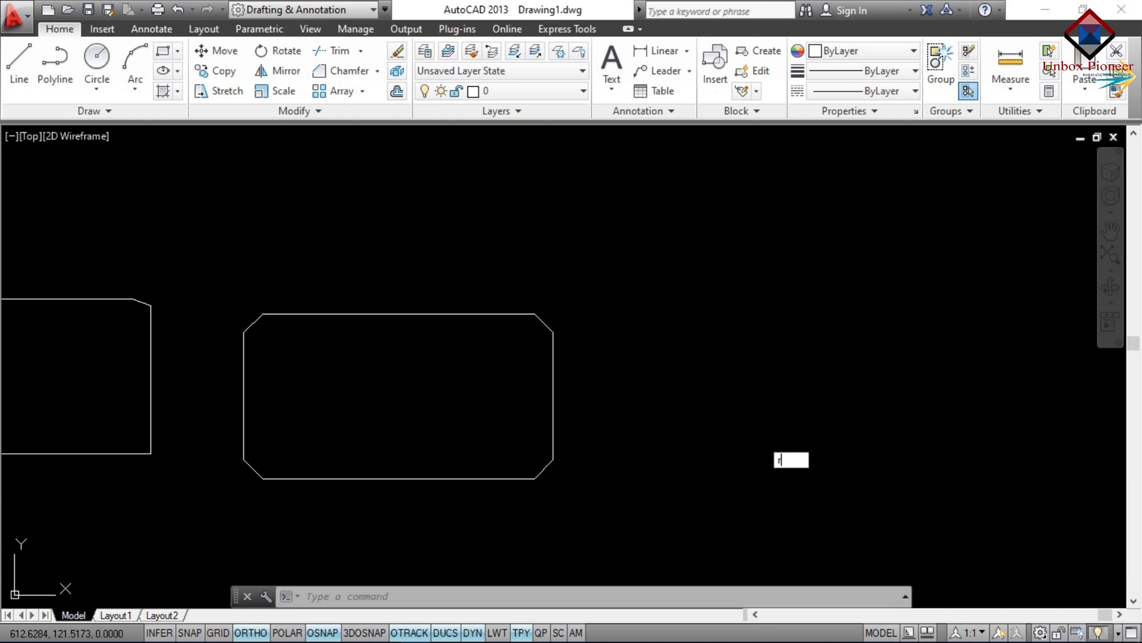
{"action": "key", "text": "Return"}
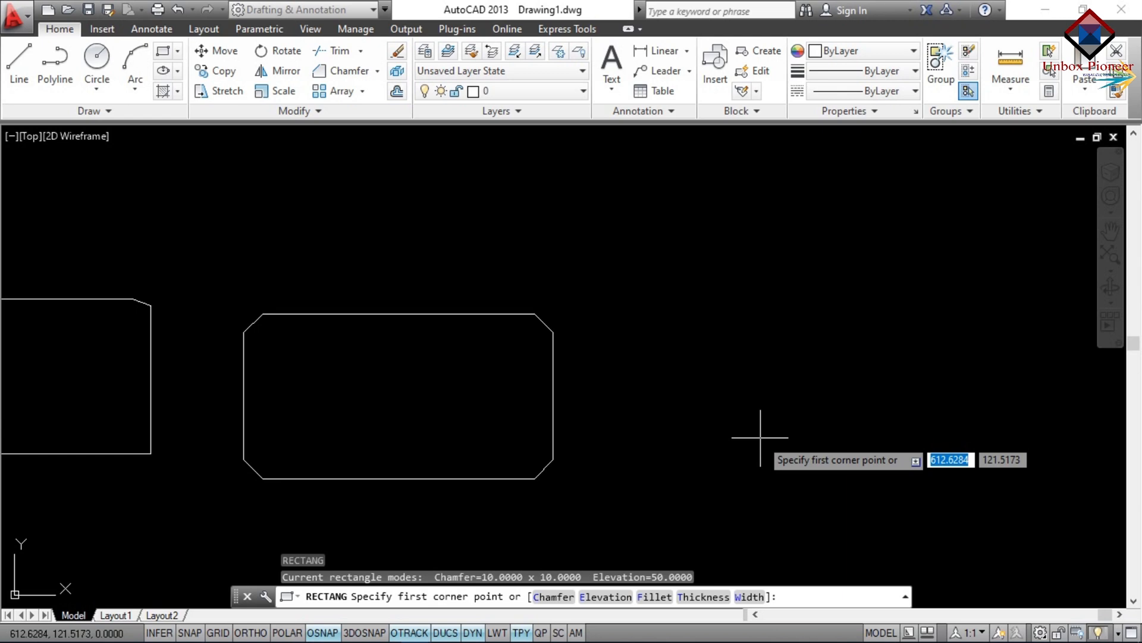
{"action": "type", "text": "f"}
{"action": "key", "text": "Return"}
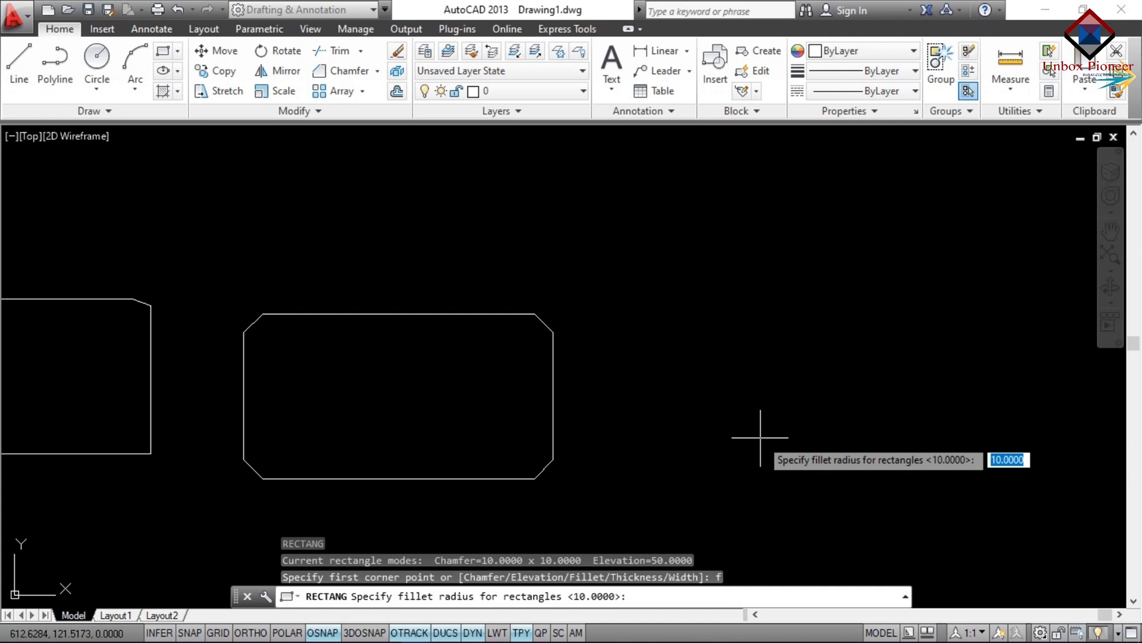
{"action": "type", "text": "10"}
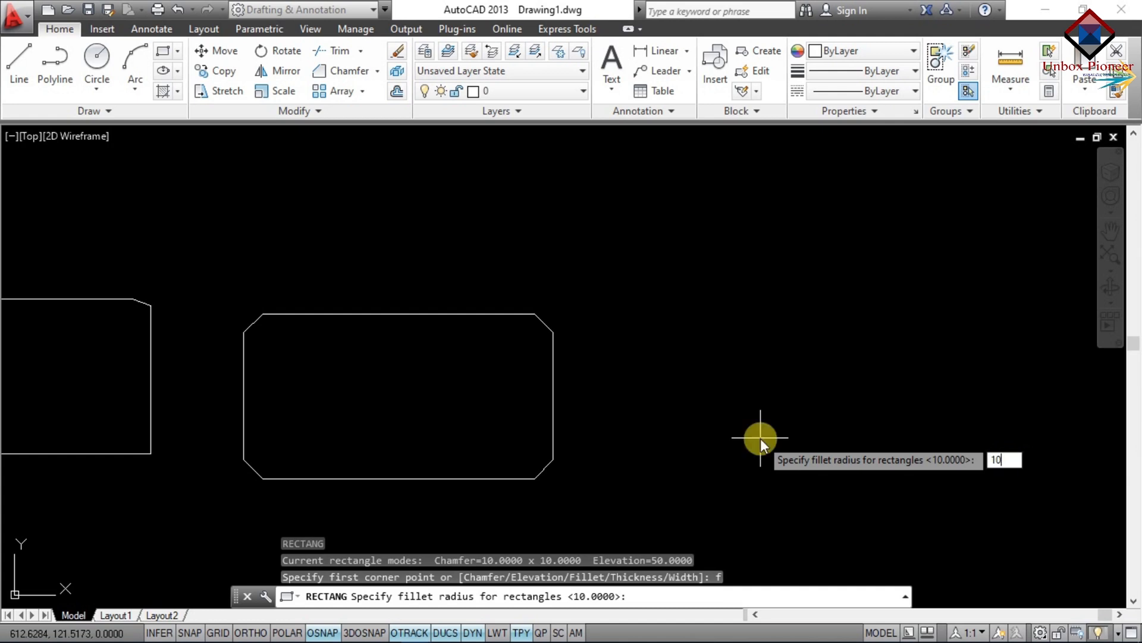
{"action": "key", "text": "Return"}
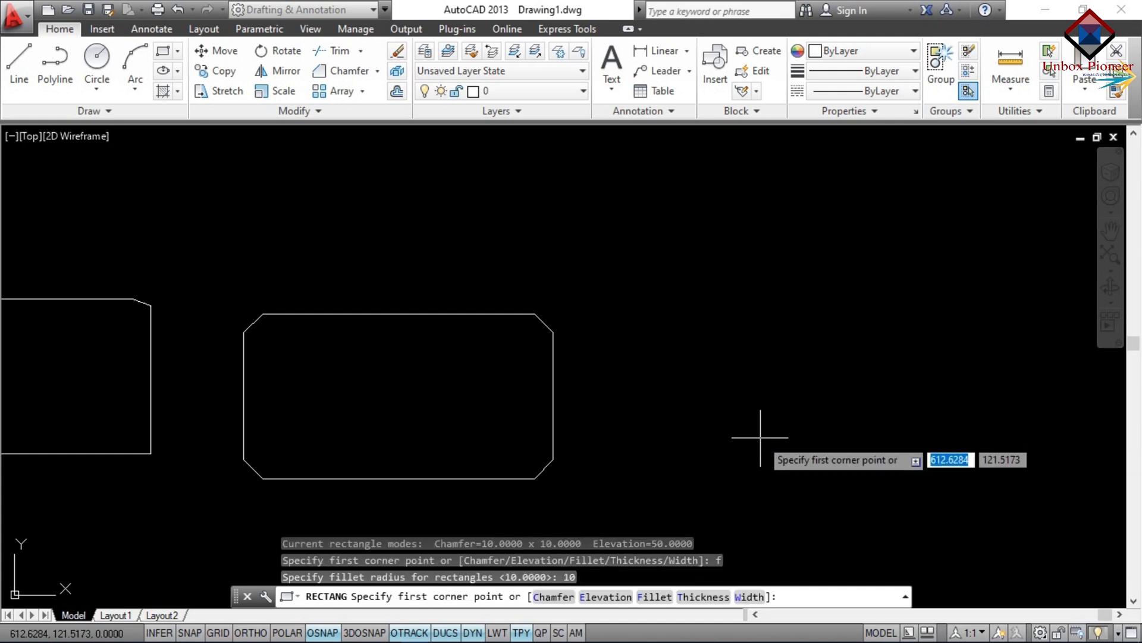
{"action": "left_click", "coordinate": [678, 329]}
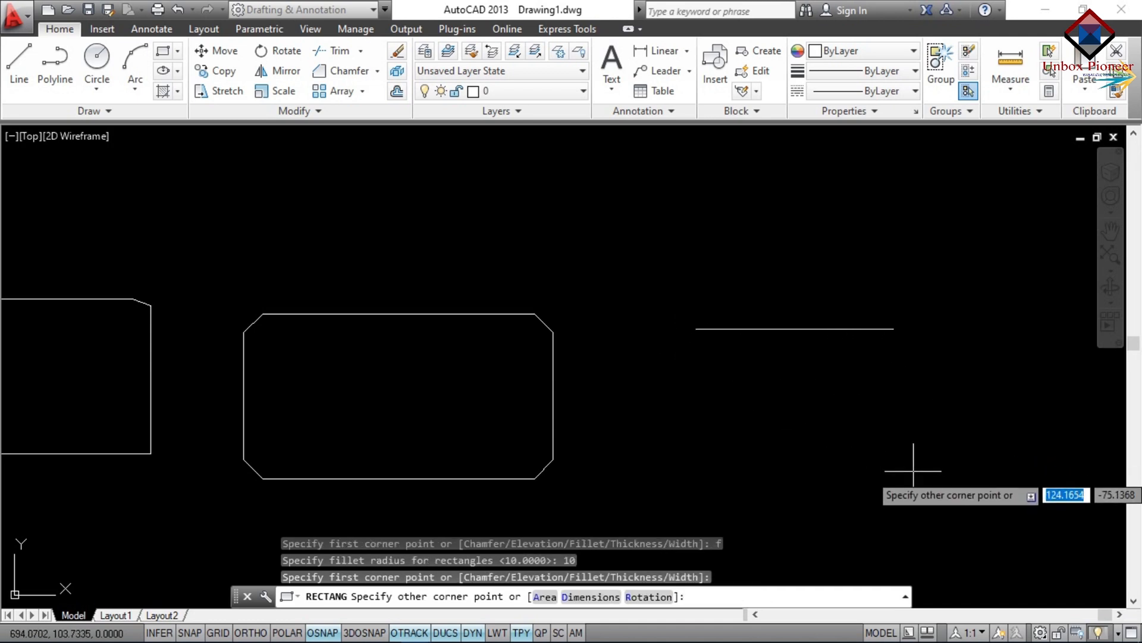
{"action": "left_click", "coordinate": [974, 497]}
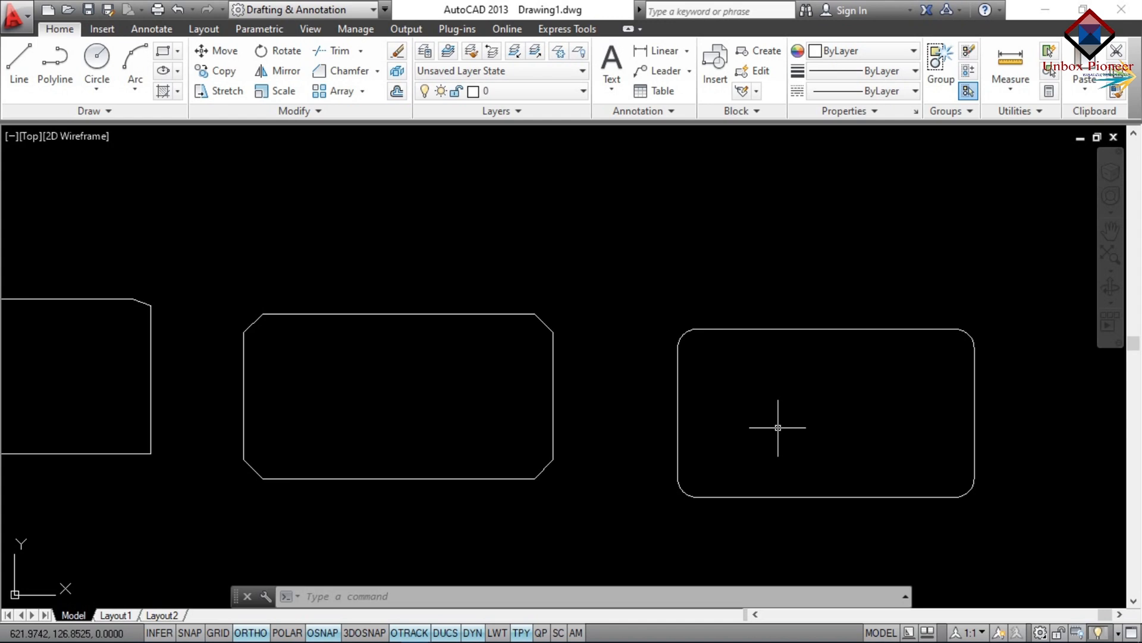
- Draw a rectangle about 135 by 63 units above the filleted one, with the rectangle thickness set to -5
{"action": "type", "text": "RE"}
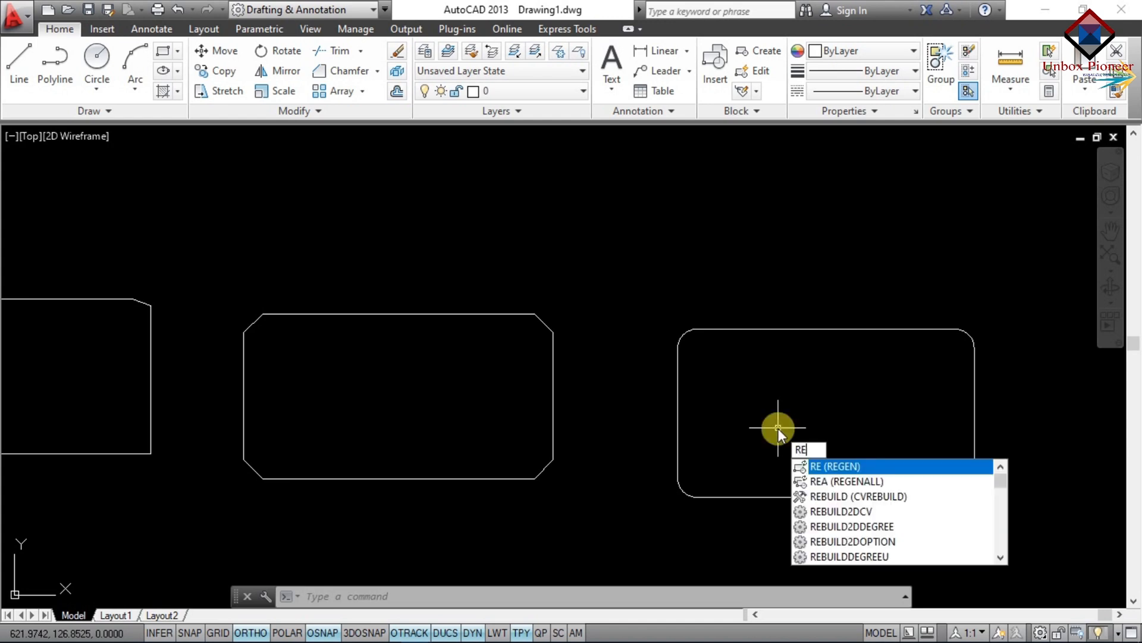
{"action": "type", "text": "C"}
{"action": "key", "text": "Return"}
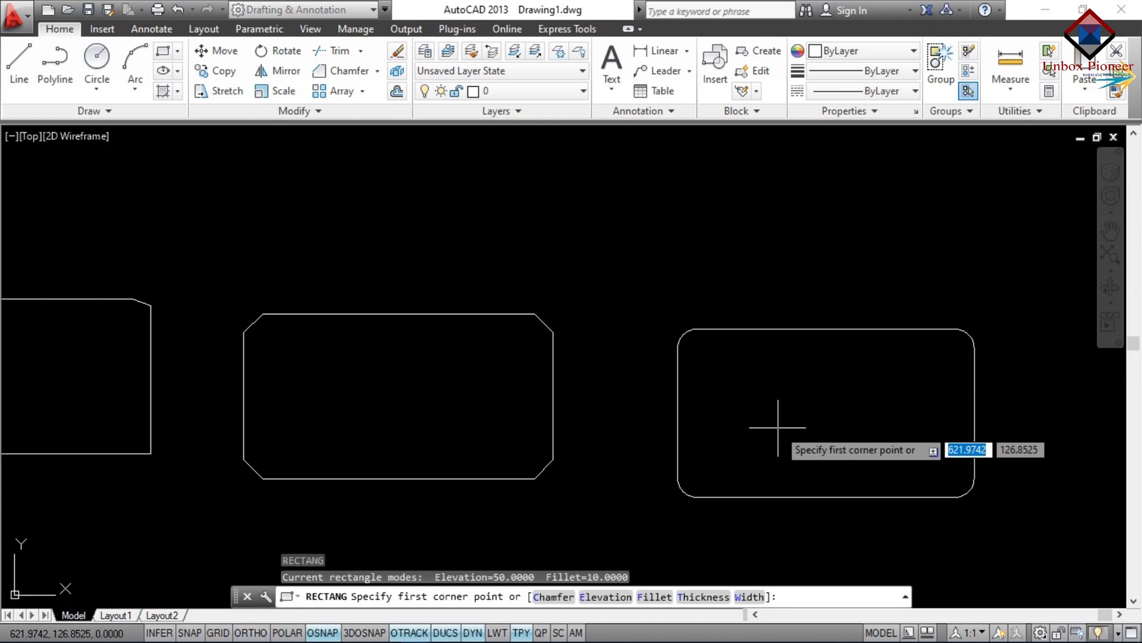
{"action": "type", "text": "t"}
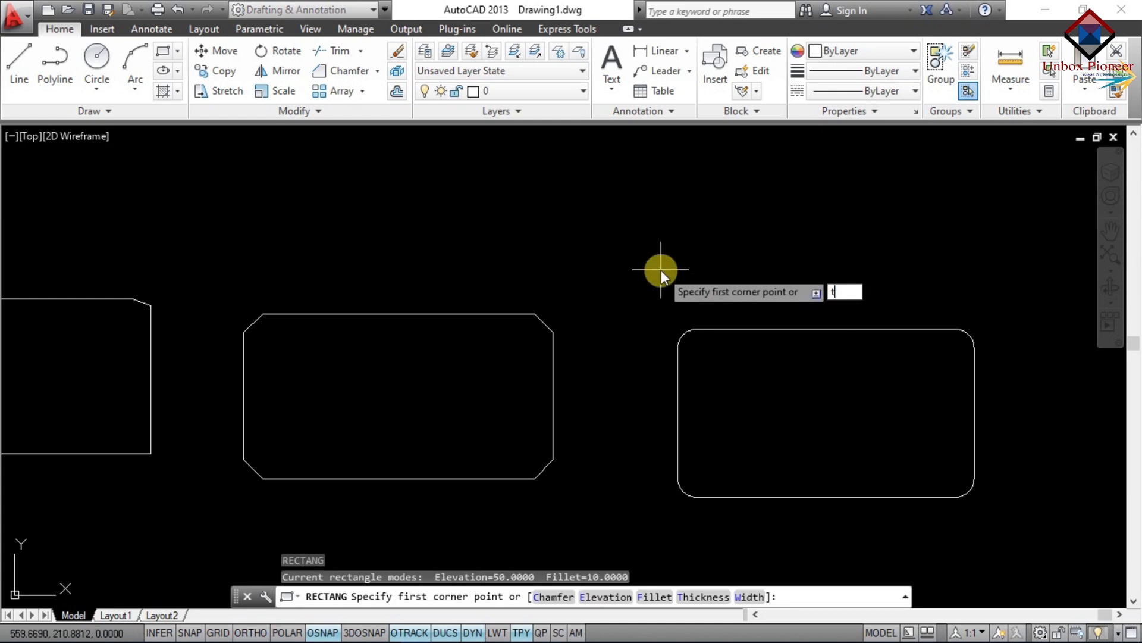
{"action": "key", "text": "Return"}
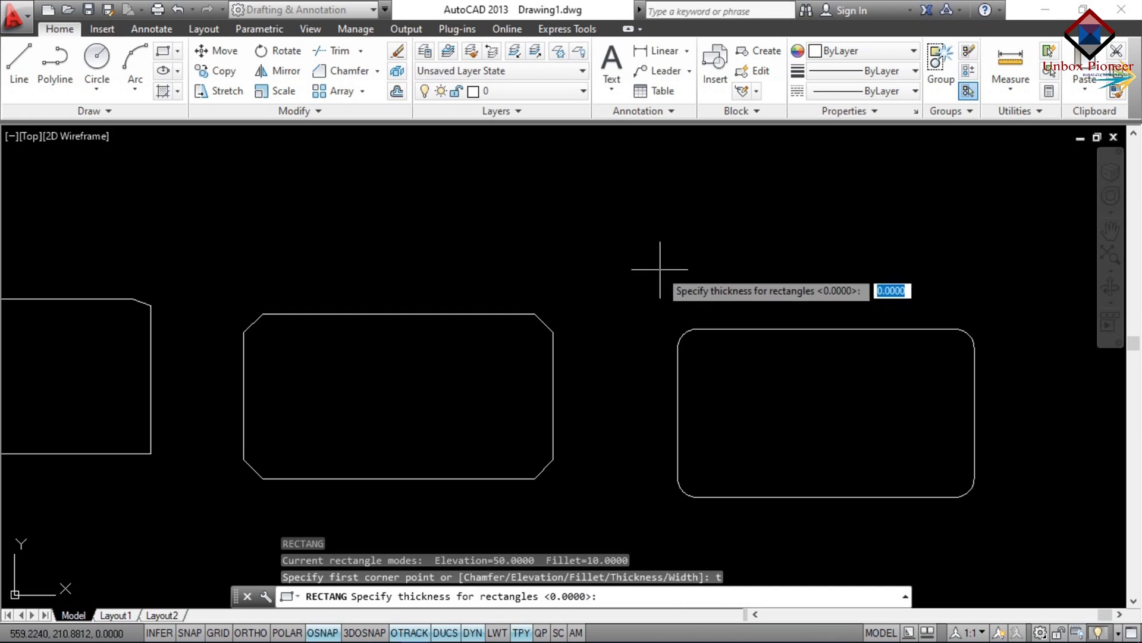
{"action": "left_click", "coordinate": [580, 252]}
{"action": "type", "text": "-5"}
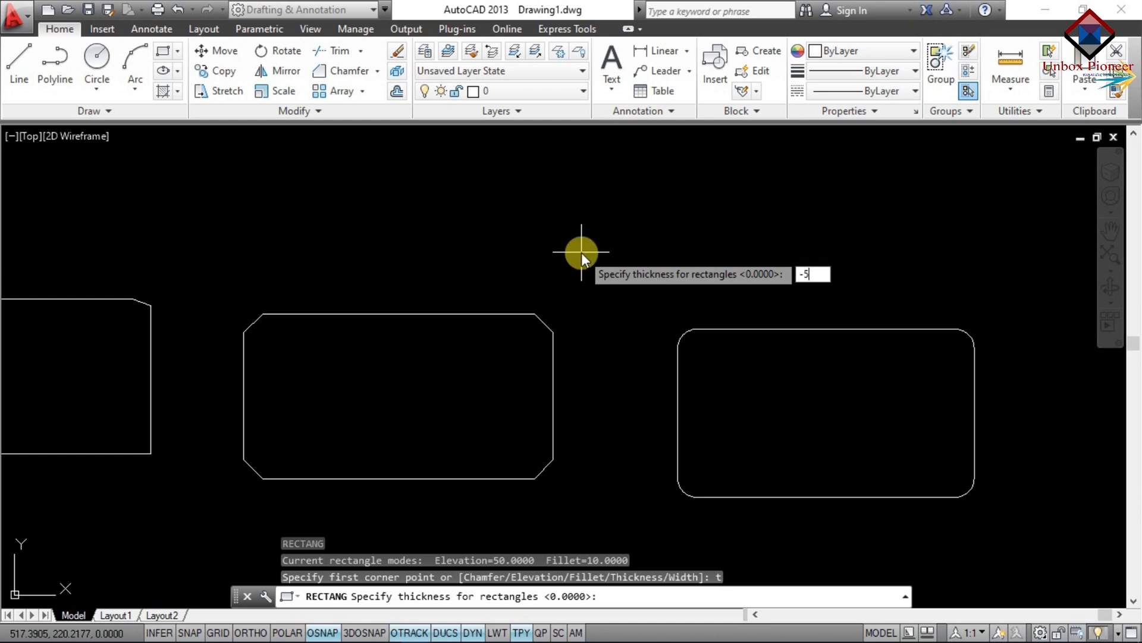
{"action": "key", "text": "Return"}
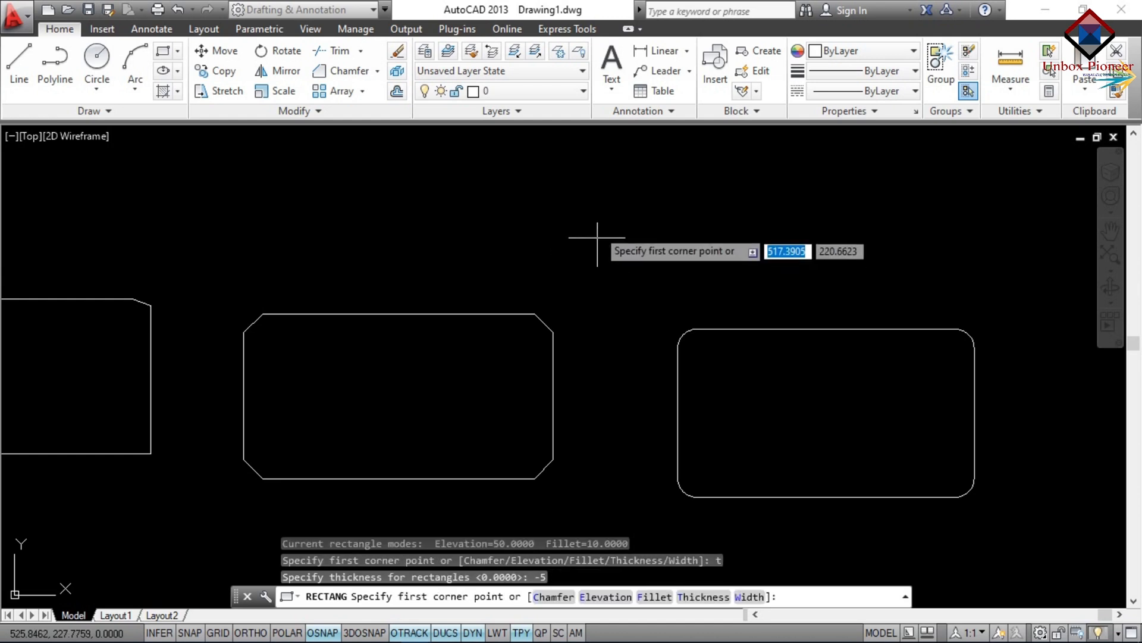
{"action": "left_click", "coordinate": [553, 169]}
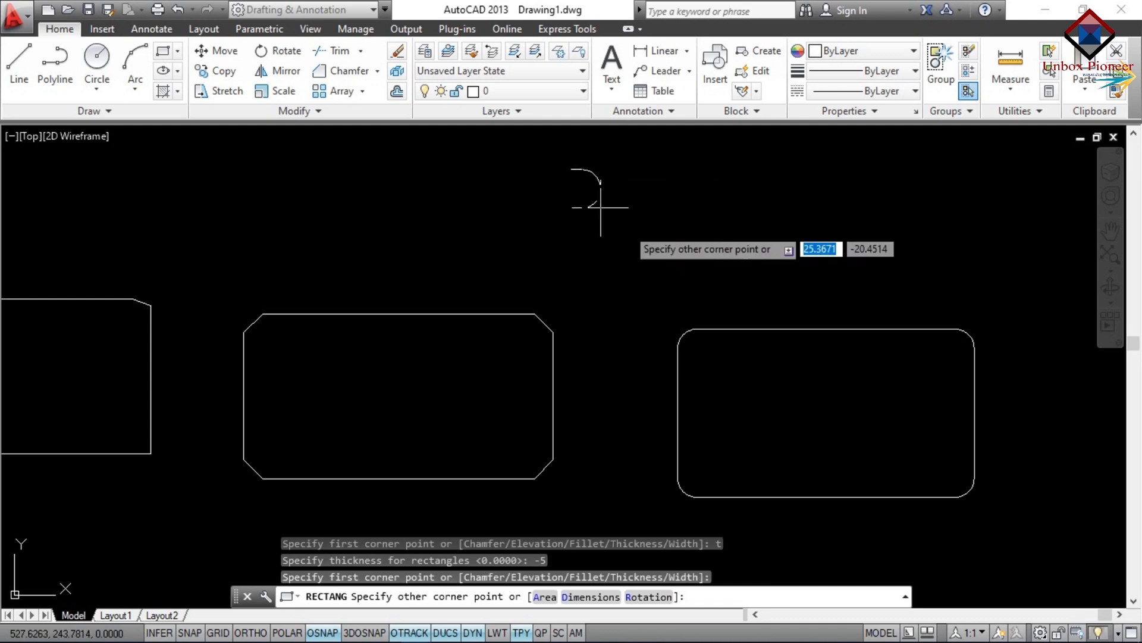
{"action": "left_click", "coordinate": [807, 289]}
{"action": "scroll", "coordinate": [615, 250], "scroll_direction": "up", "scroll_amount": 6}
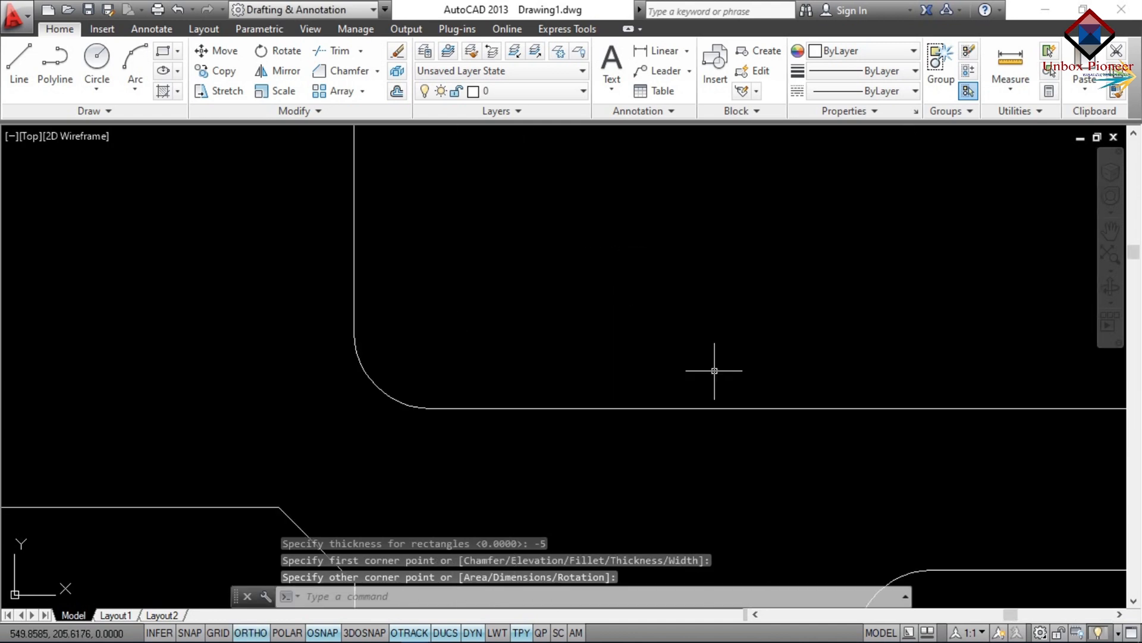
{"action": "scroll", "coordinate": [730, 386], "scroll_direction": "down", "scroll_amount": 2}
{"action": "scroll", "coordinate": [730, 385], "scroll_direction": "down", "scroll_amount": 3}
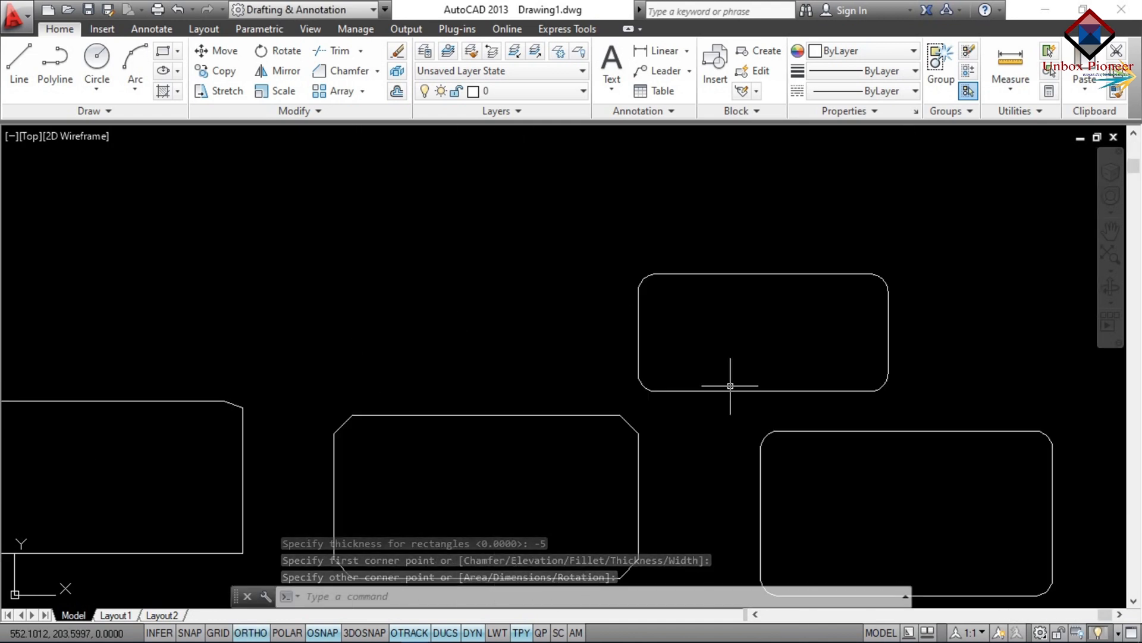
{"action": "scroll", "coordinate": [770, 400], "scroll_direction": "up", "scroll_amount": 2}
{"action": "scroll", "coordinate": [771, 403], "scroll_direction": "down", "scroll_amount": 2}
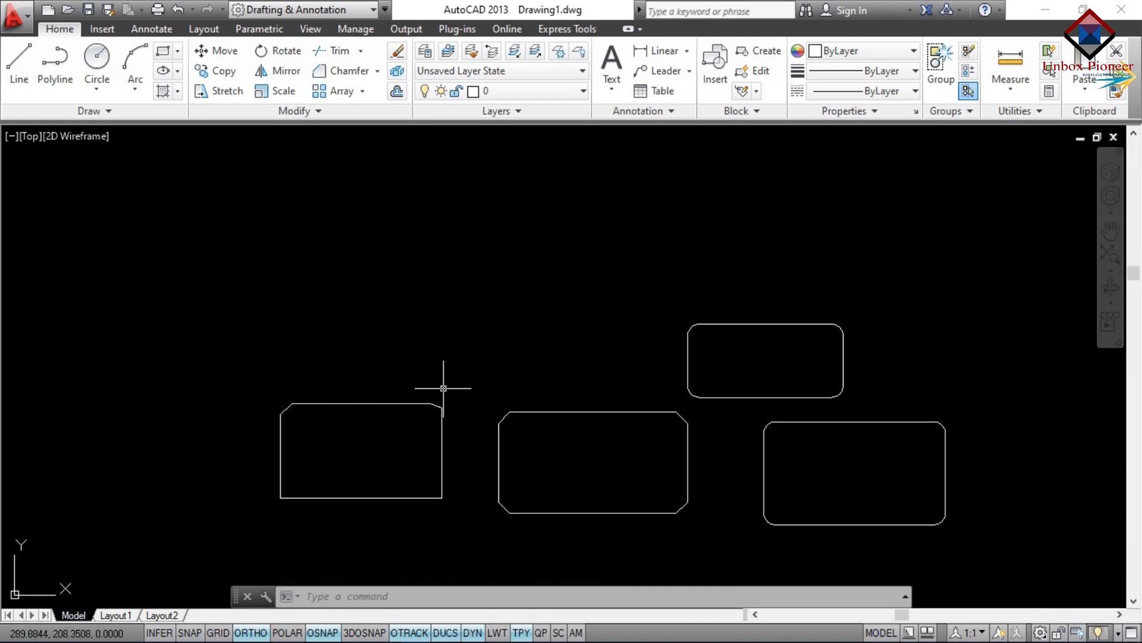
- Draw a rectangle about 130 by 62 units above the chamfered rectangles, with its line width set to 3
{"action": "scroll", "coordinate": [432, 351], "scroll_direction": "up", "scroll_amount": 4}
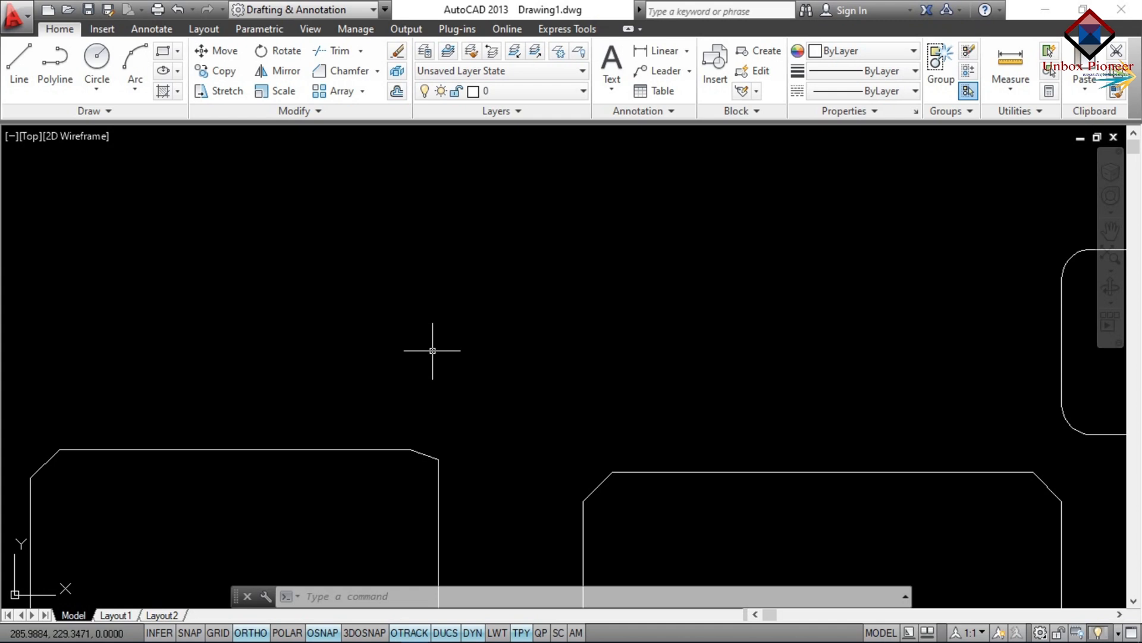
{"action": "type", "text": "REC"}
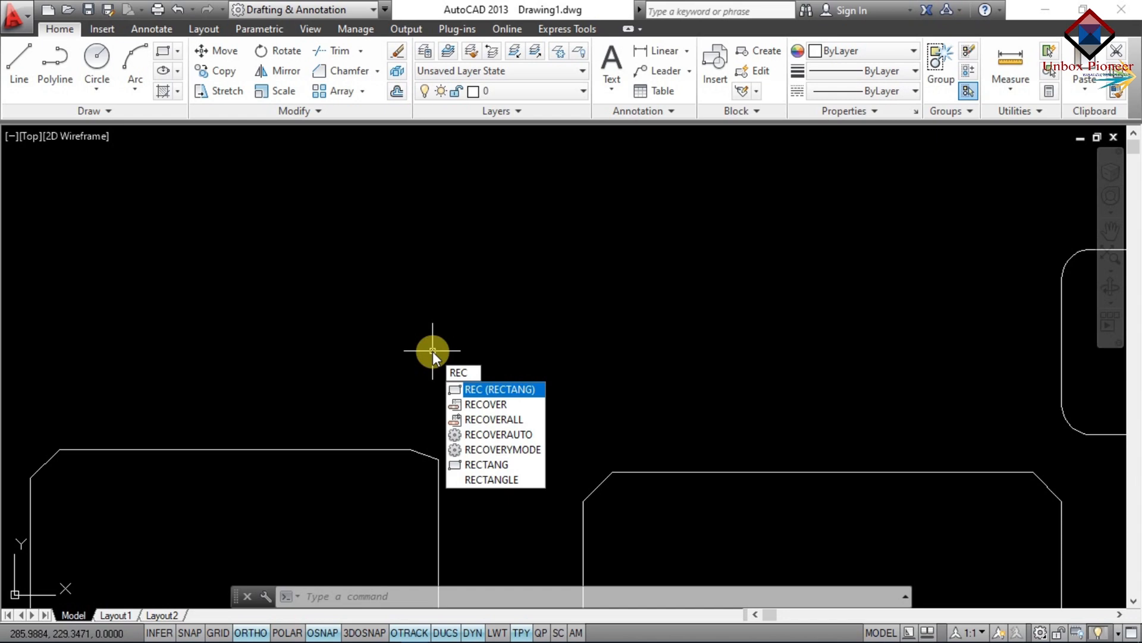
{"action": "key", "text": "Return"}
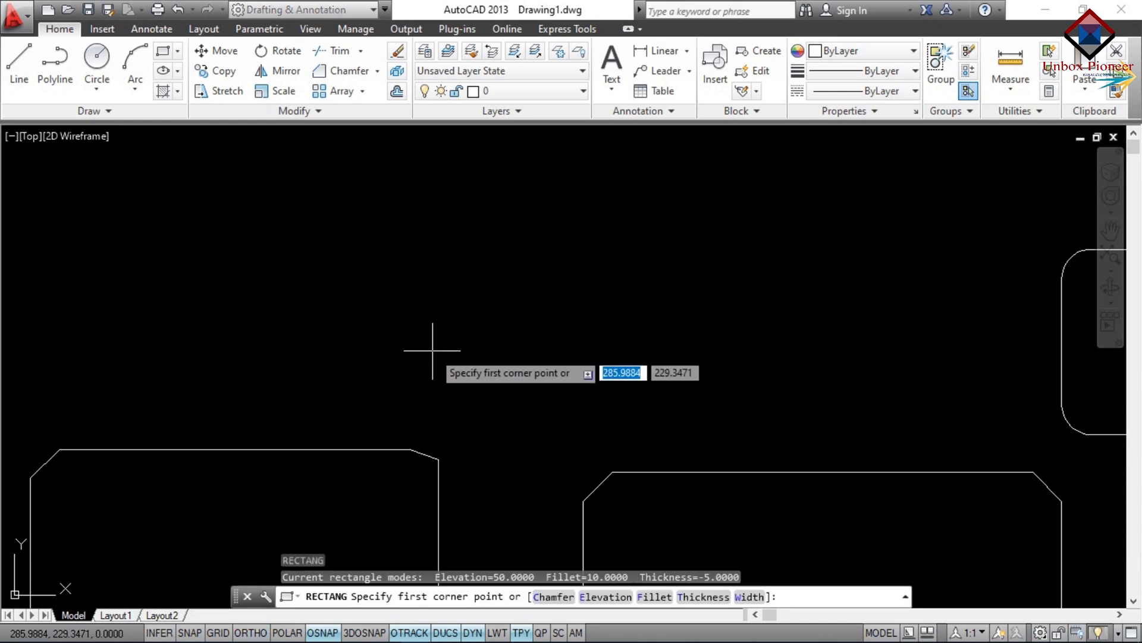
{"action": "type", "text": "w"}
{"action": "key", "text": "Return"}
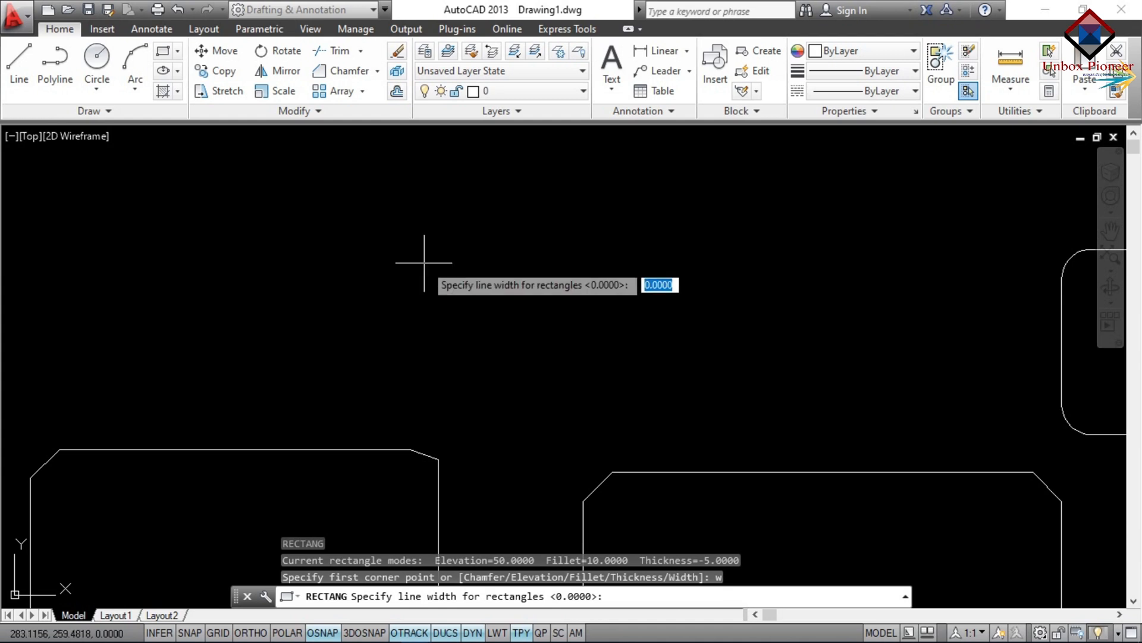
{"action": "type", "text": "3"}
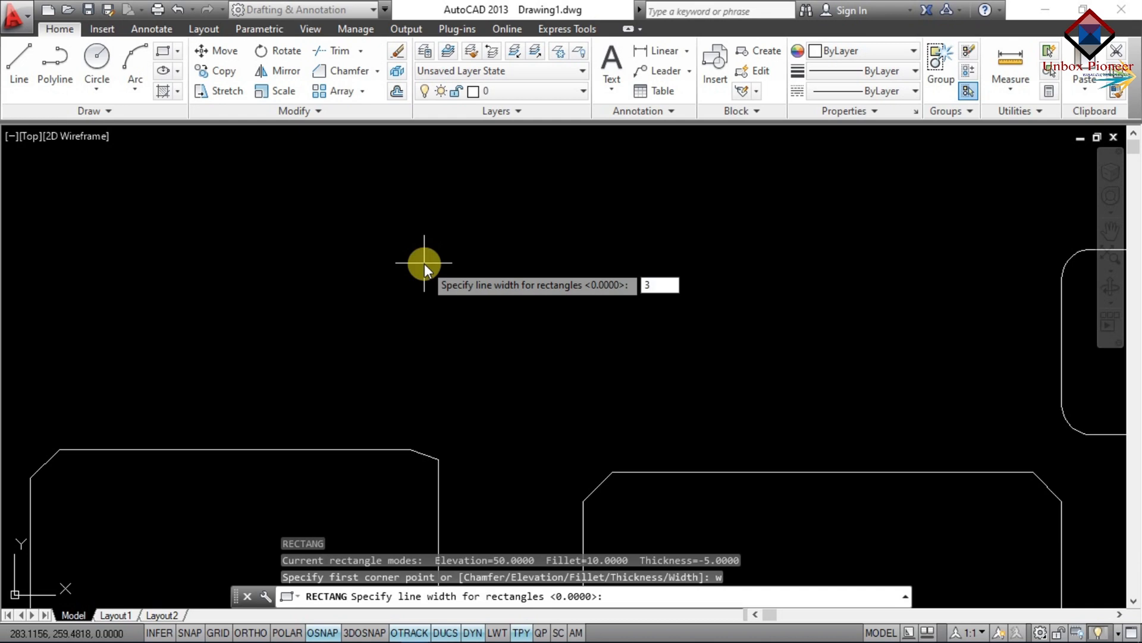
{"action": "key", "text": "Return"}
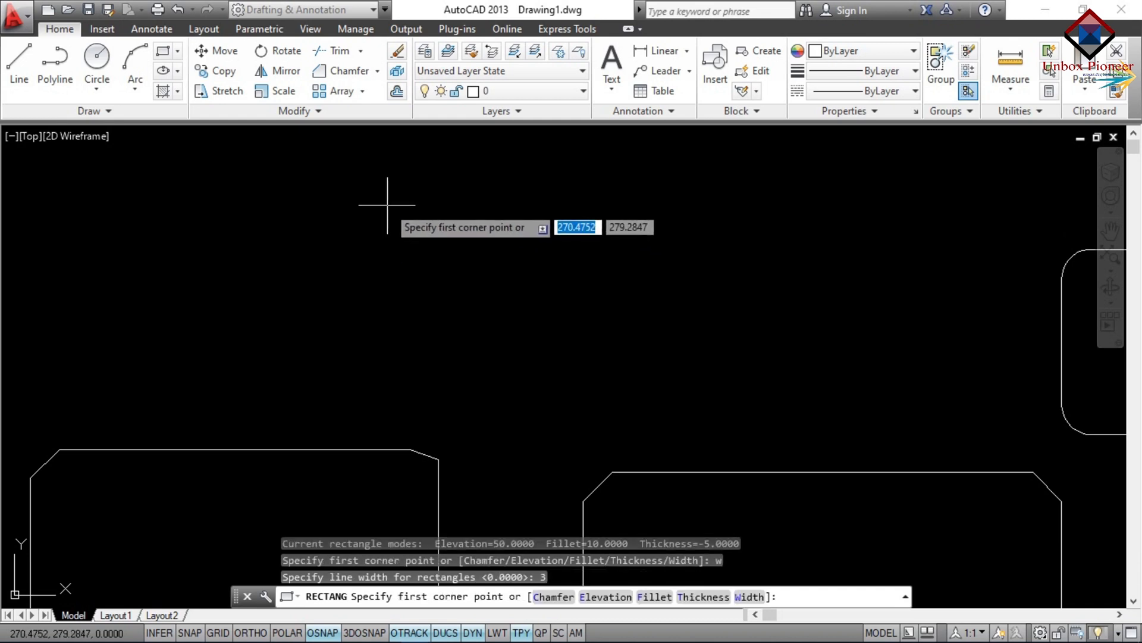
{"action": "left_click", "coordinate": [416, 206]}
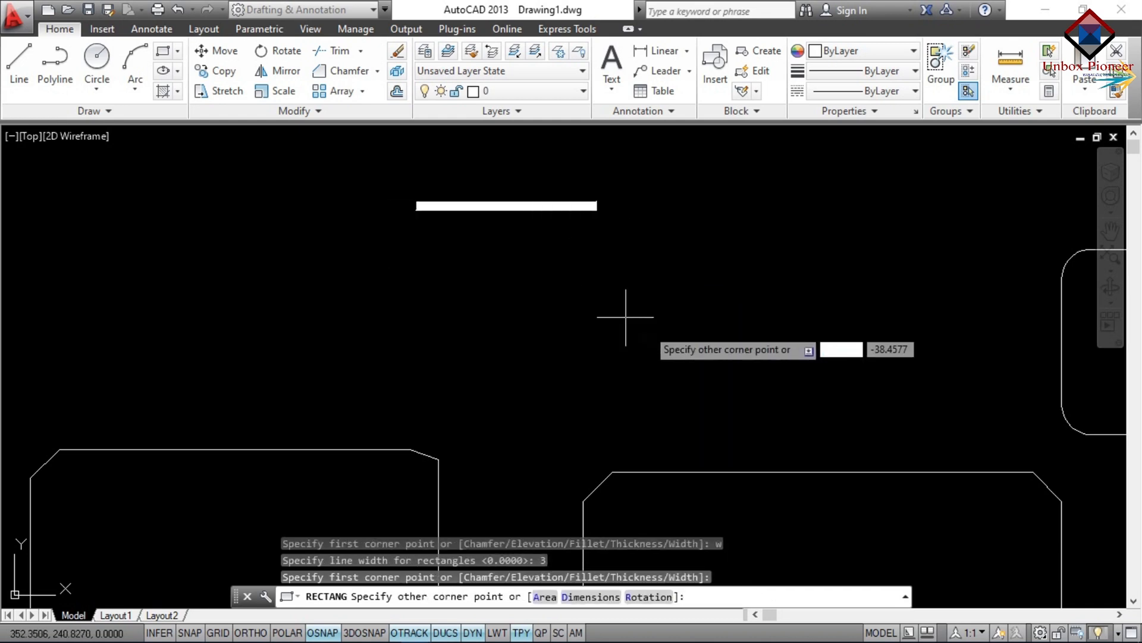
{"action": "left_click", "coordinate": [768, 388]}
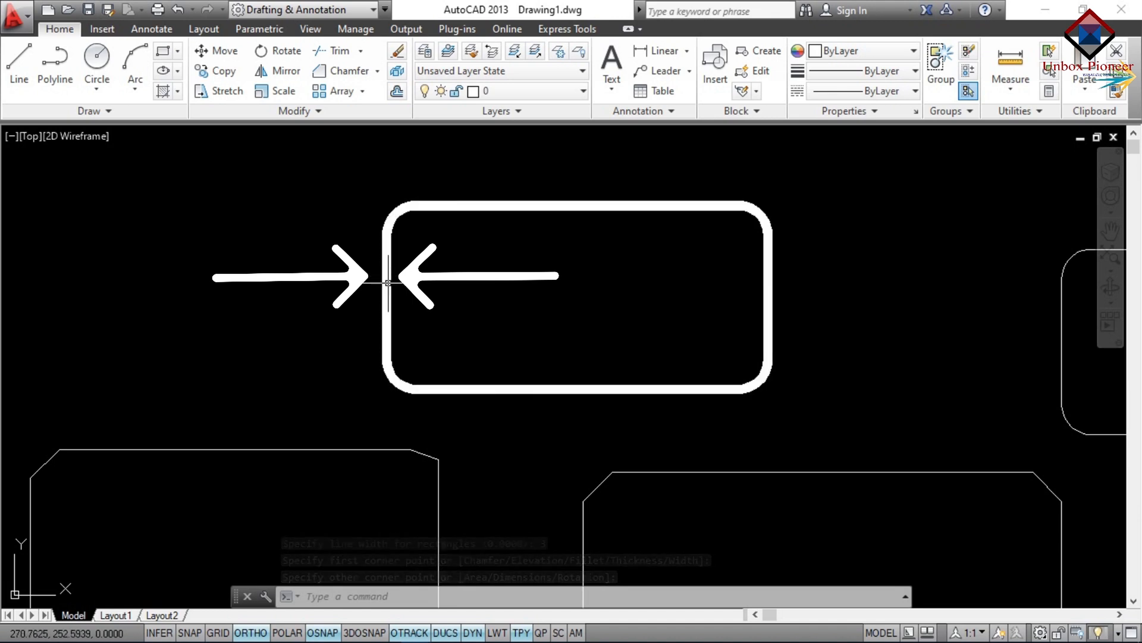
{"action": "mouse_move", "coordinate": [384, 282]}
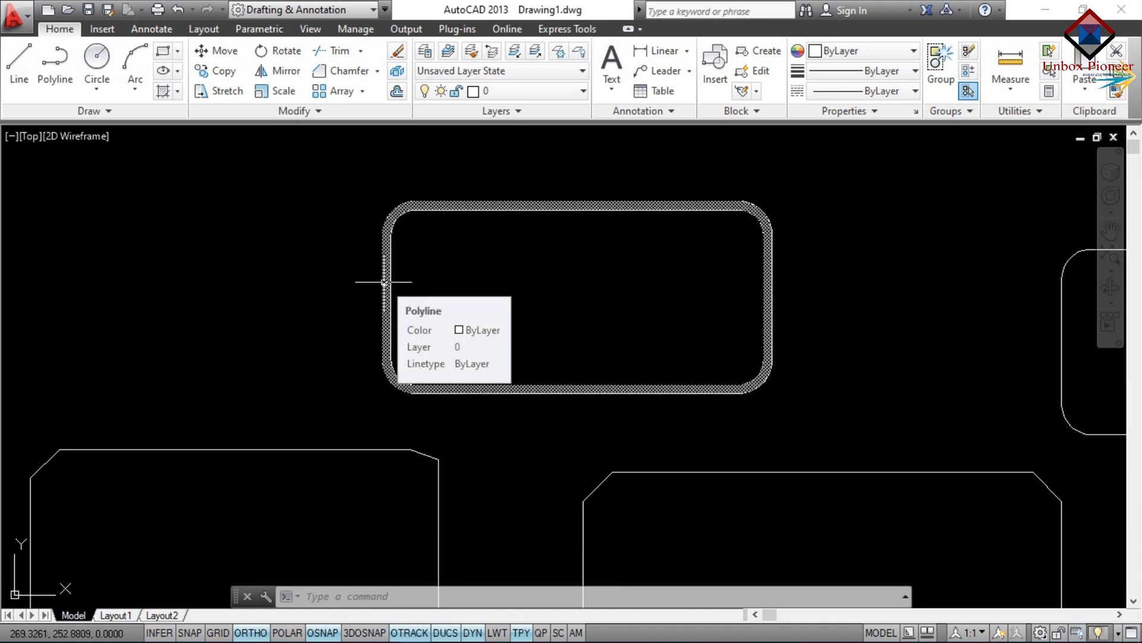
{"action": "scroll", "coordinate": [384, 282], "scroll_direction": "up", "scroll_amount": 2}
{"action": "scroll", "coordinate": [384, 282], "scroll_direction": "down", "scroll_amount": 2}
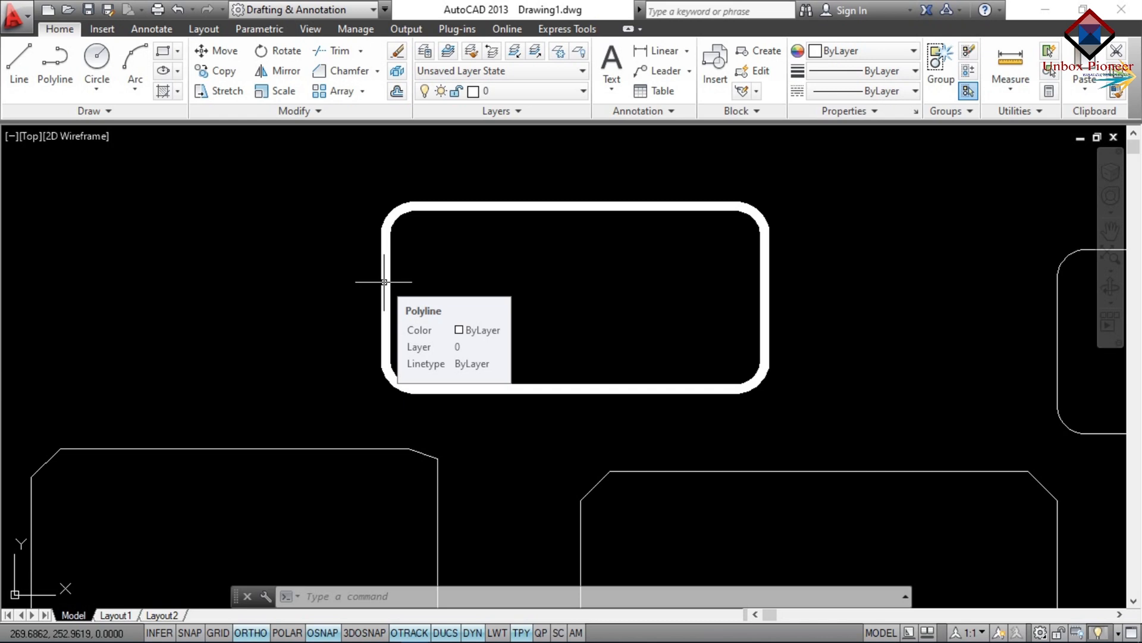
{"action": "scroll", "coordinate": [416, 293], "scroll_direction": "down", "scroll_amount": 4}
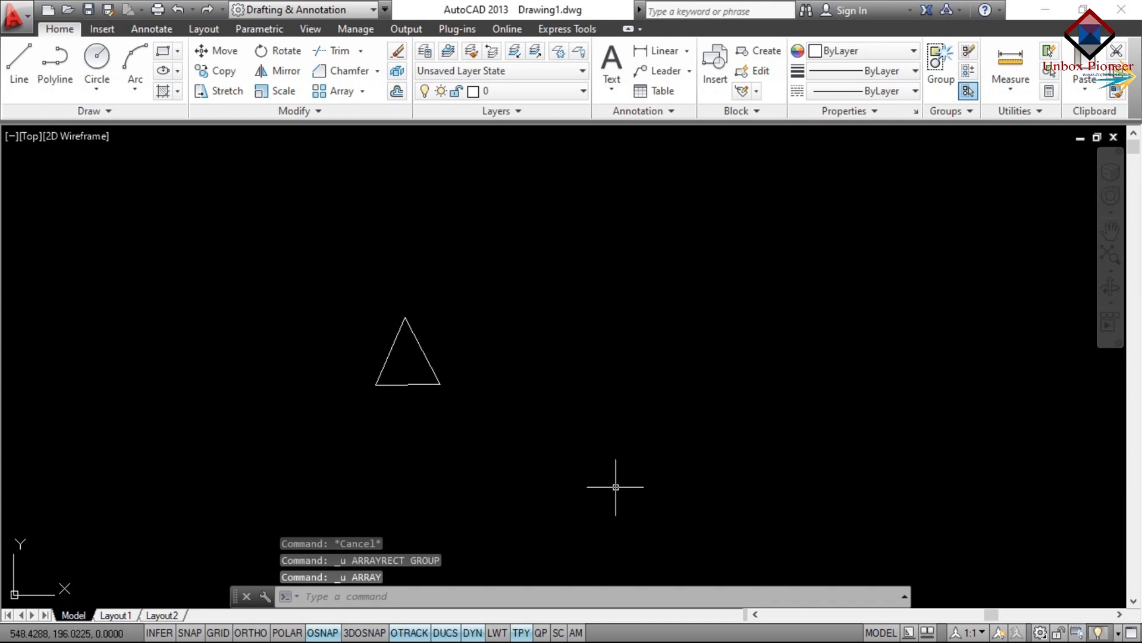
- Select all objects in the drawing and erase them, clearing the existing triangle
{"action": "key", "text": "ctrl+a"}
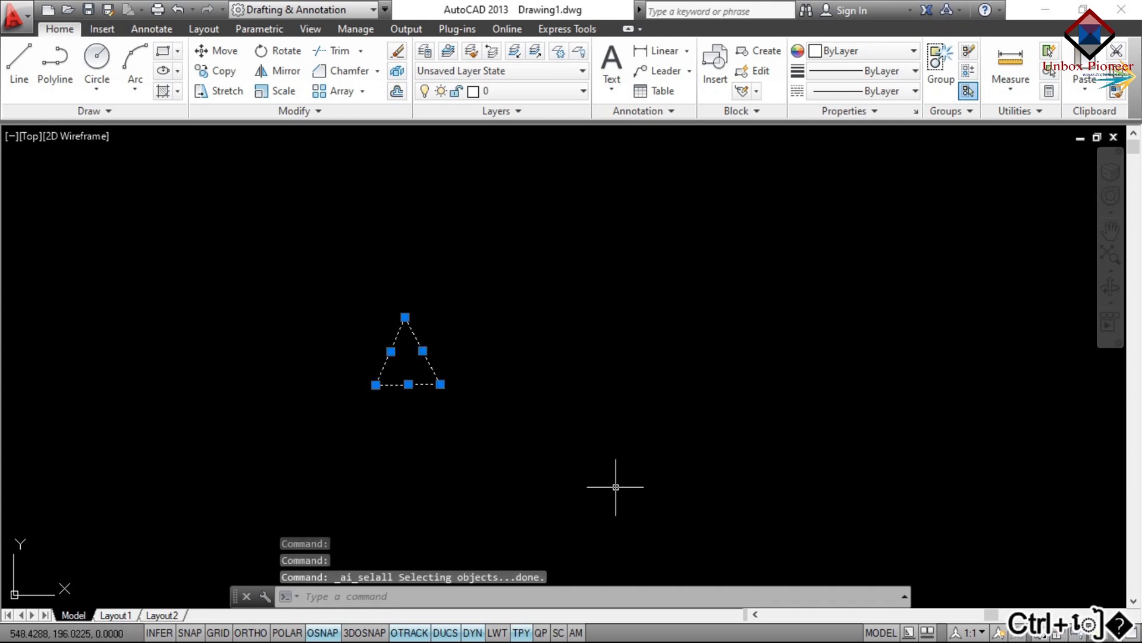
{"action": "type", "text": "e"}
{"action": "key", "text": "Return"}
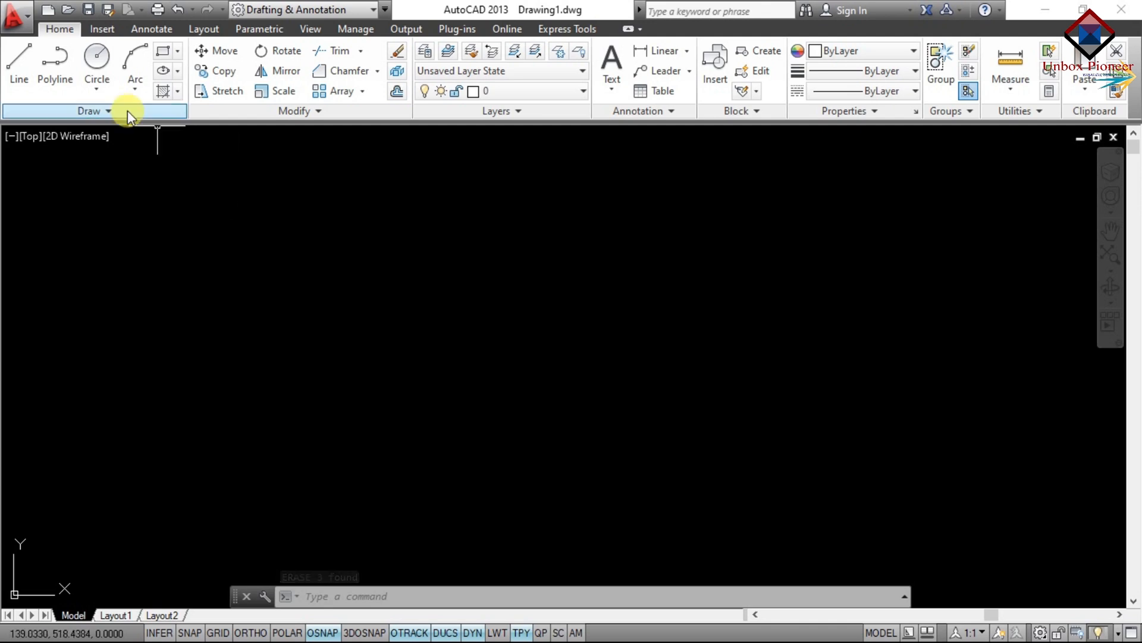
- Draw a closed triangle about 58 units wide and 63 units high with the Line command
{"action": "left_click", "coordinate": [19, 62]}
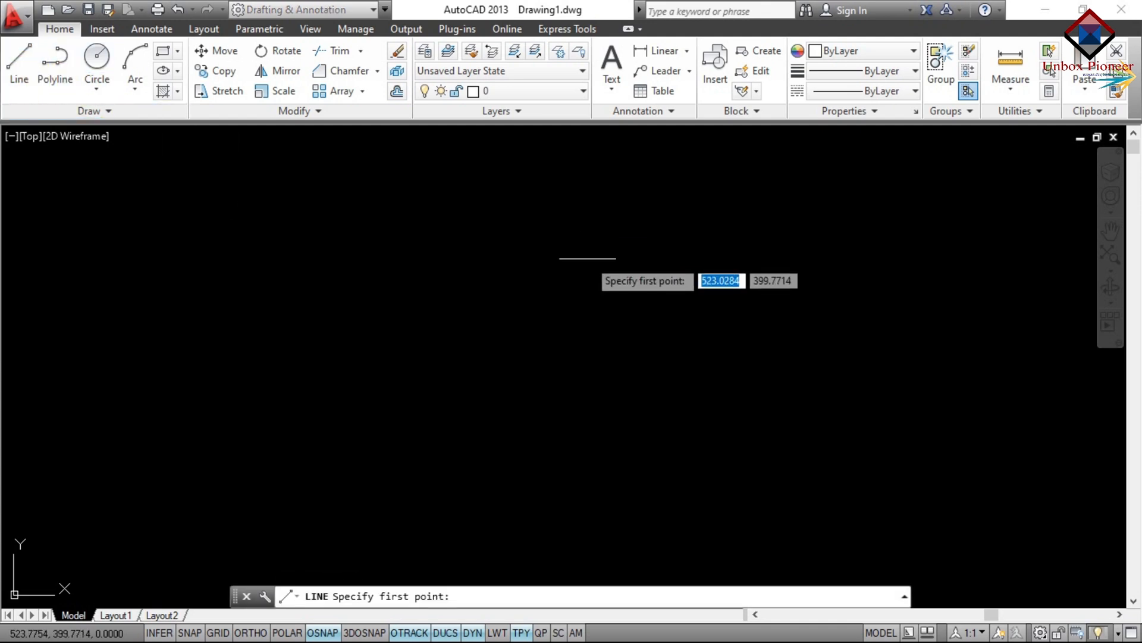
{"action": "left_click", "coordinate": [517, 234]}
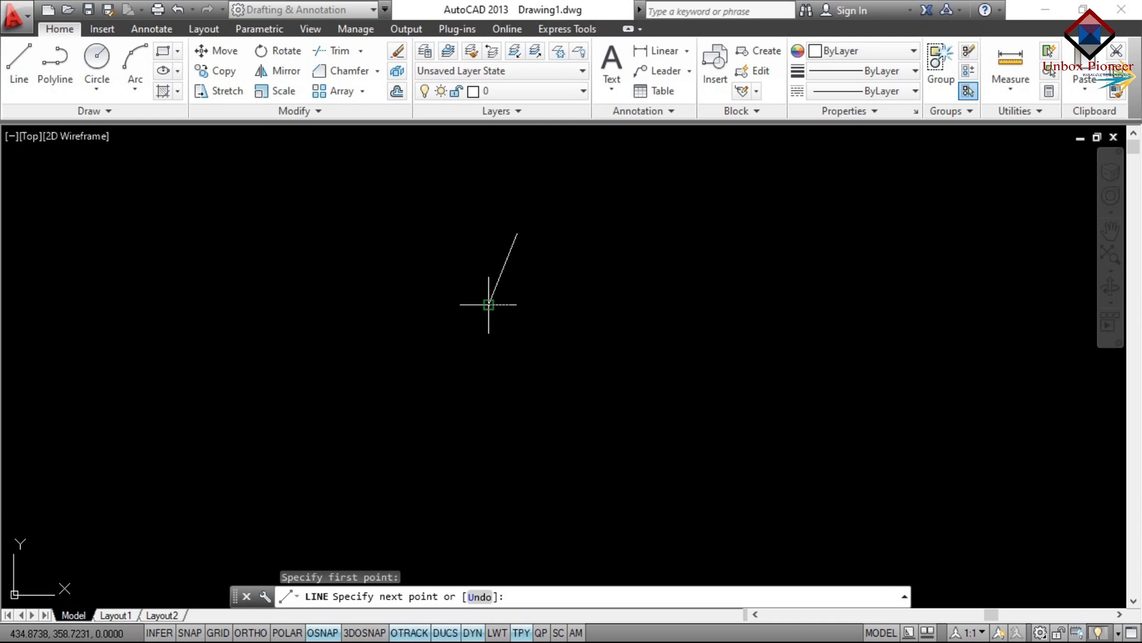
{"action": "left_click", "coordinate": [491, 300]}
{"action": "left_click", "coordinate": [552, 305]}
{"action": "left_click", "coordinate": [517, 233]}
{"action": "key", "text": "Escape"}
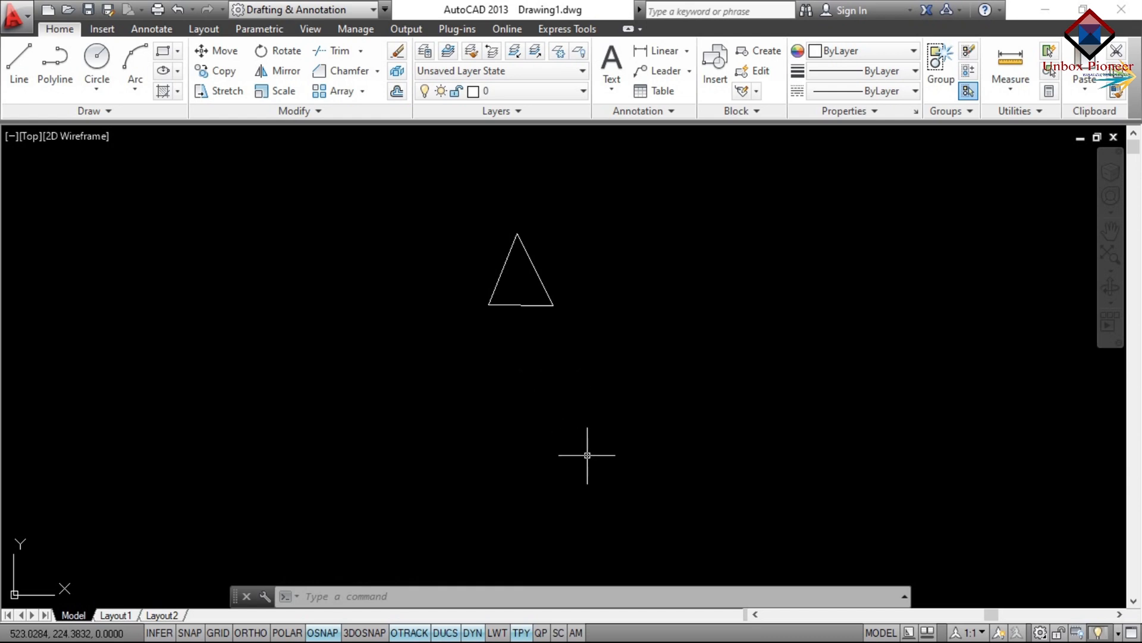
{"action": "type", "text": "ar"}
{"action": "key", "text": "Return"}
{"action": "key", "text": "Escape"}
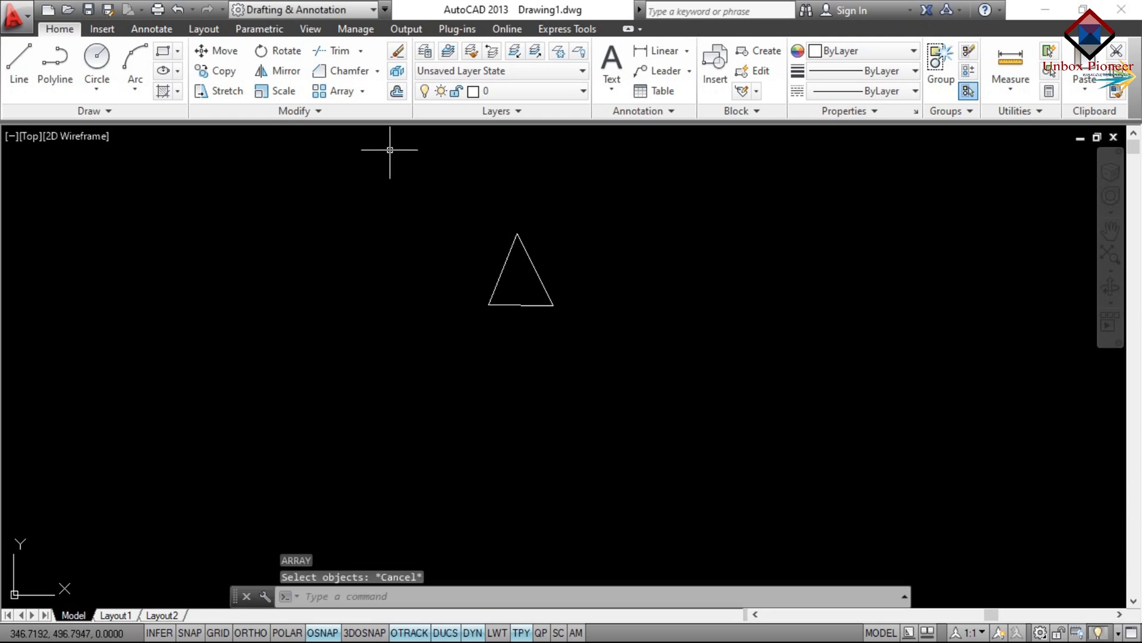
- Create a rectangular array from all three lines of the triangle and set its column count to 5
{"action": "left_click", "coordinate": [361, 92]}
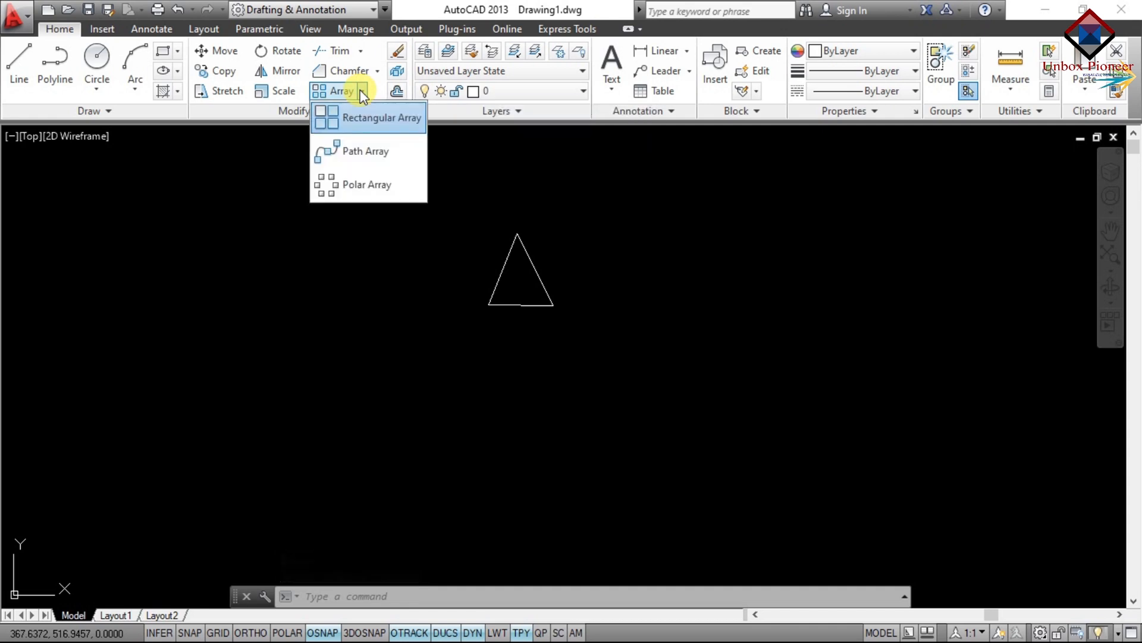
{"action": "left_click", "coordinate": [383, 118]}
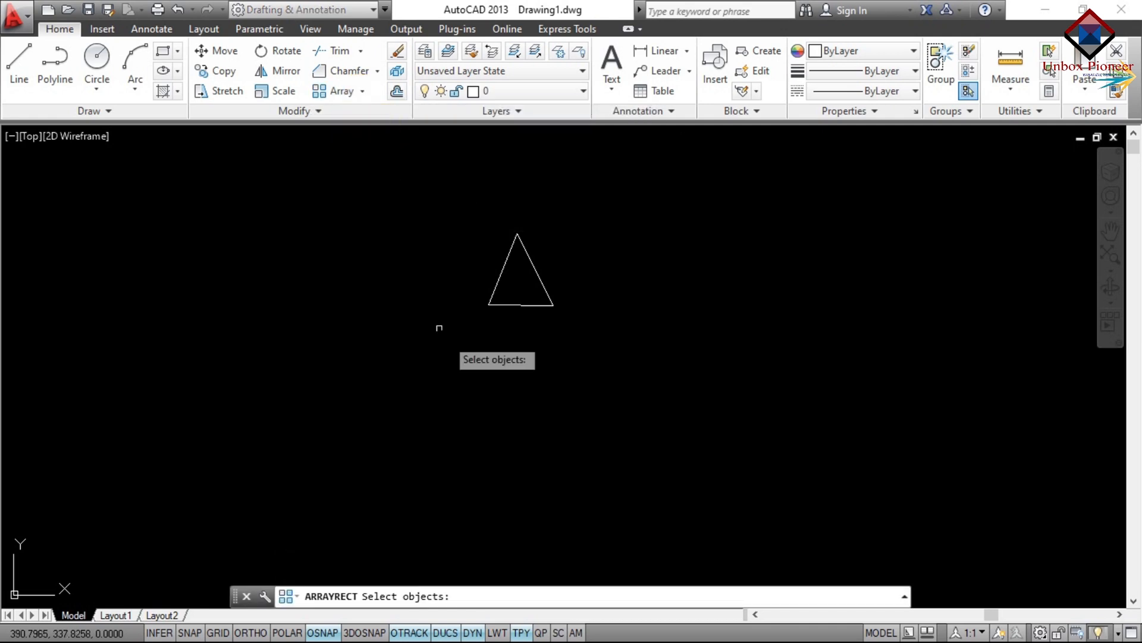
{"action": "left_click", "coordinate": [596, 343]}
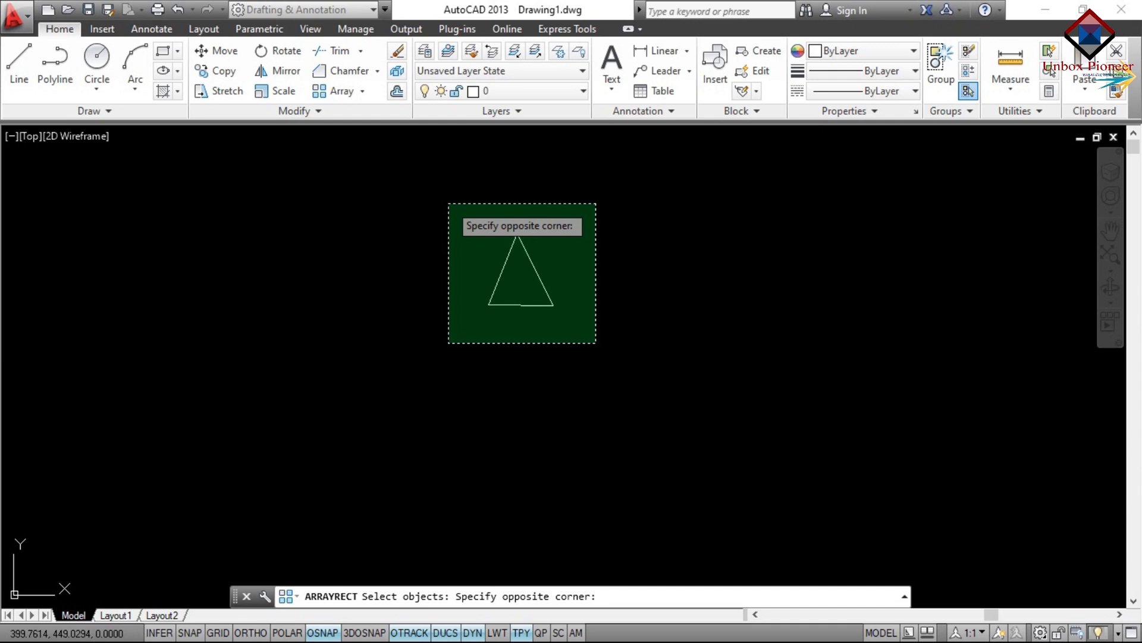
{"action": "left_click", "coordinate": [449, 204]}
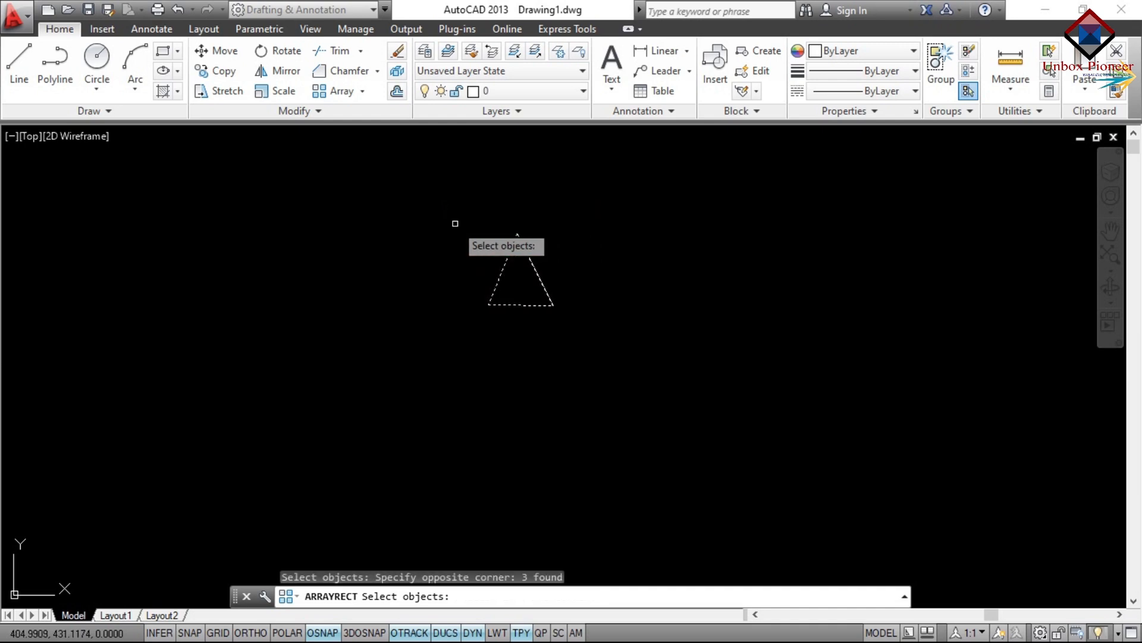
{"action": "key", "text": "Return"}
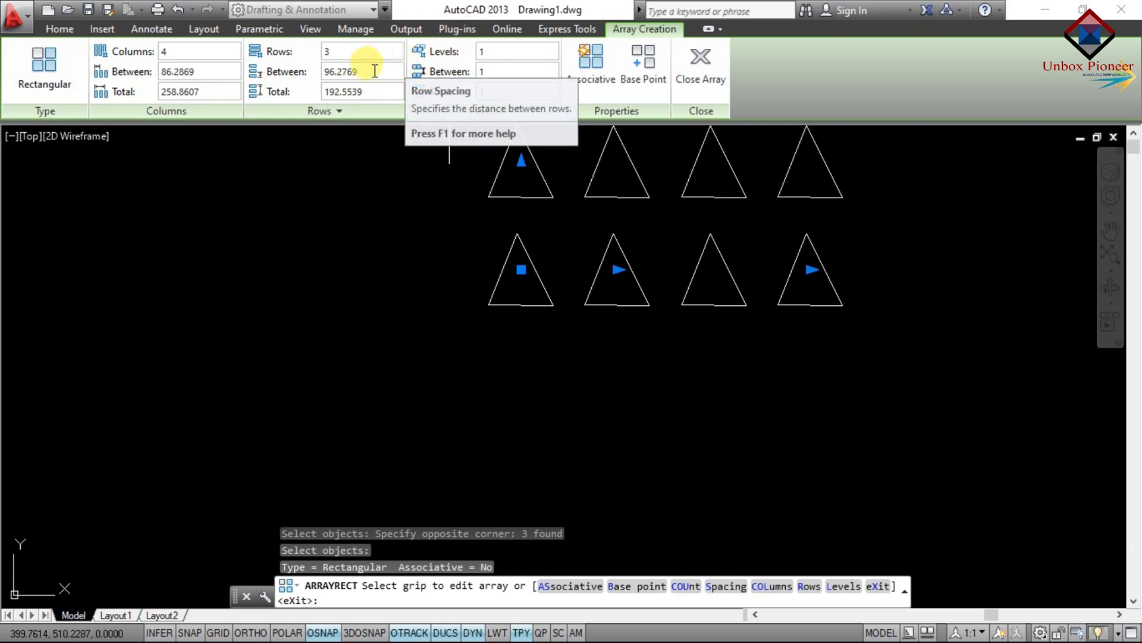
{"action": "left_click", "coordinate": [183, 50]}
{"action": "type", "text": "5"}
{"action": "key", "text": "Return"}
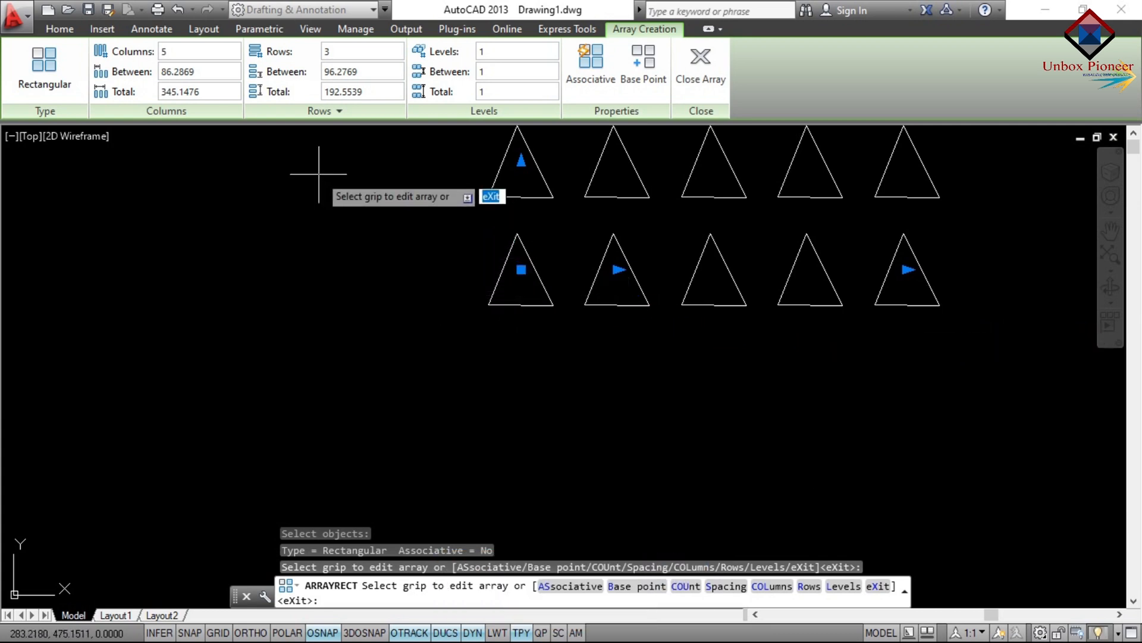
- Set the distance between the triangle array's columns to 50
{"action": "left_click", "coordinate": [160, 71]}
{"action": "double_click", "coordinate": [160, 71]}
{"action": "type", "text": "5"}
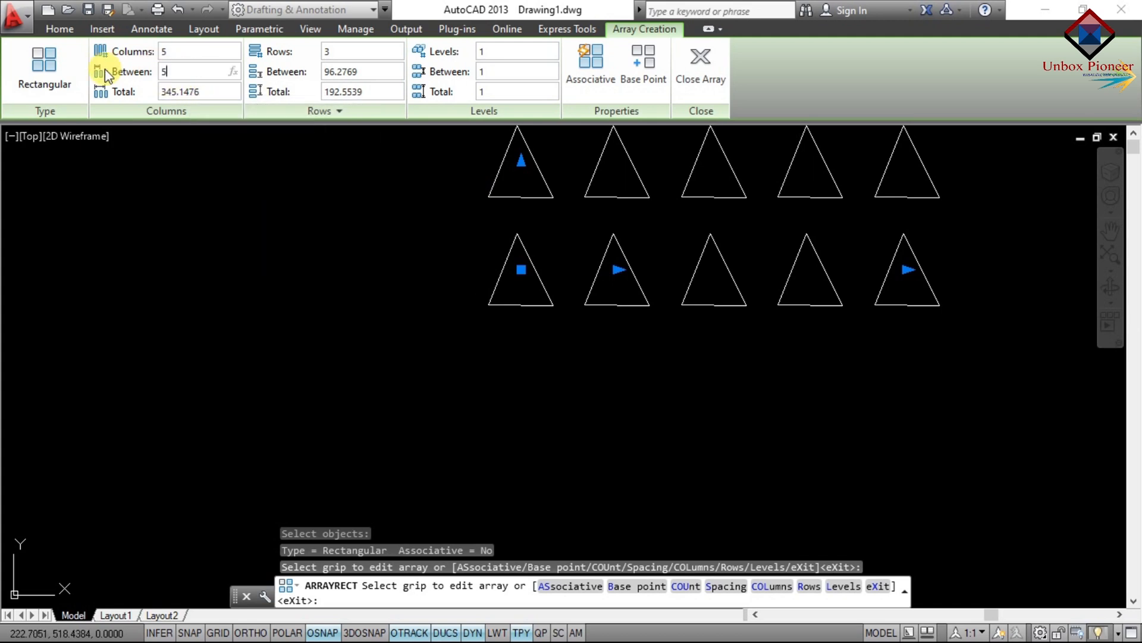
{"action": "type", "text": "0"}
{"action": "key", "text": "Return"}
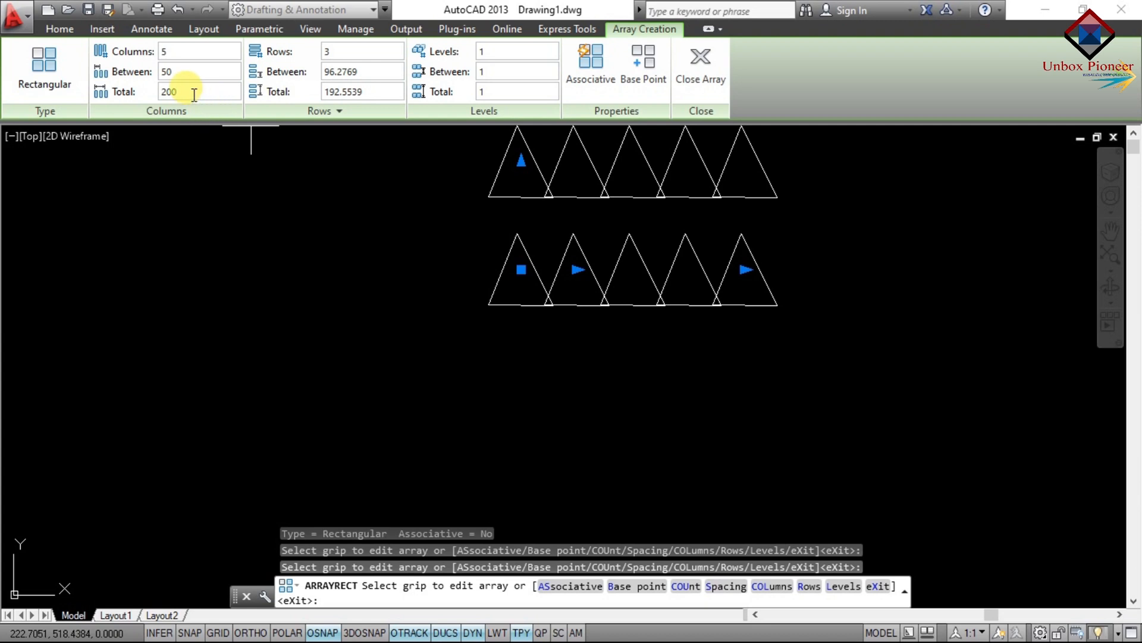
- Try total column distances of 150 and 250 for the rectangular triangle array
{"action": "scroll", "coordinate": [583, 261], "scroll_direction": "up", "scroll_amount": 4}
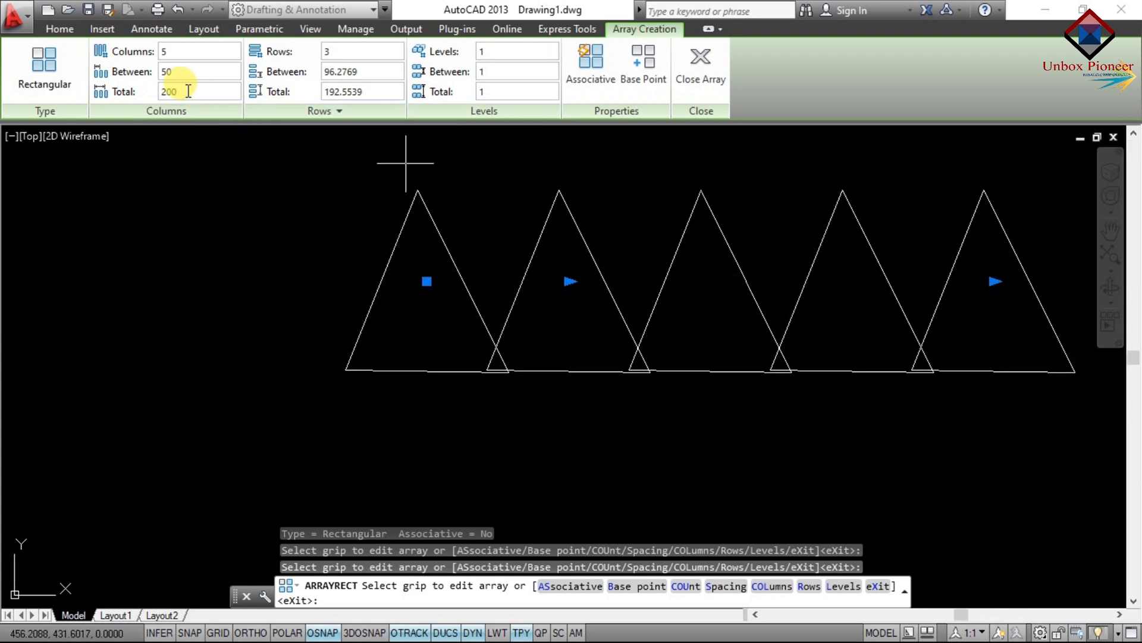
{"action": "left_click", "coordinate": [112, 92]}
{"action": "type", "text": "150"}
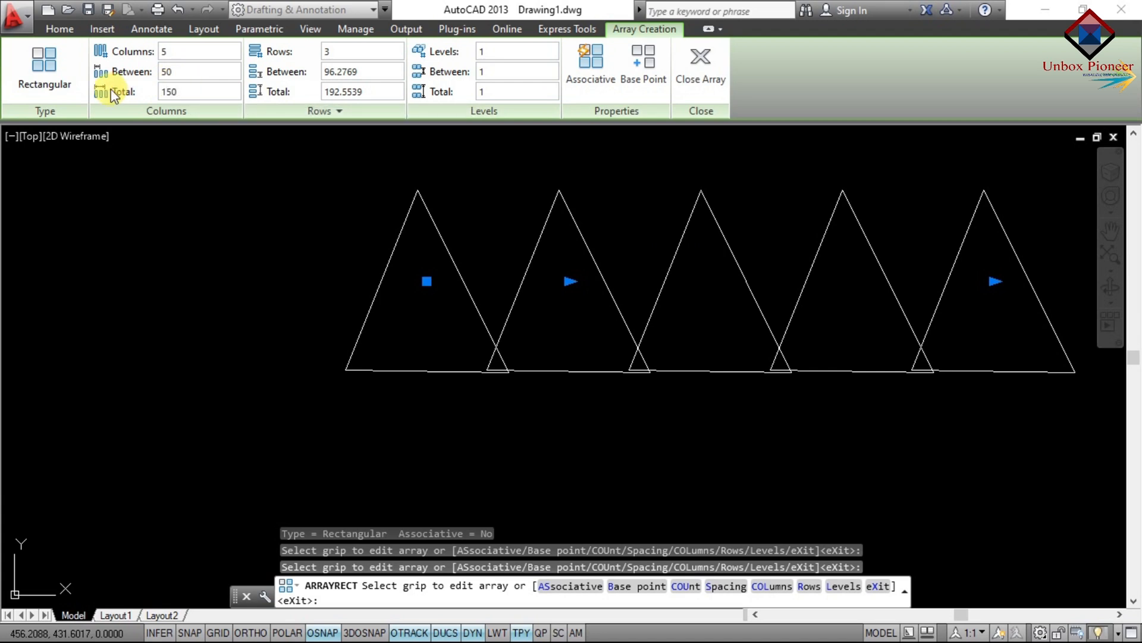
{"action": "key", "text": "Return"}
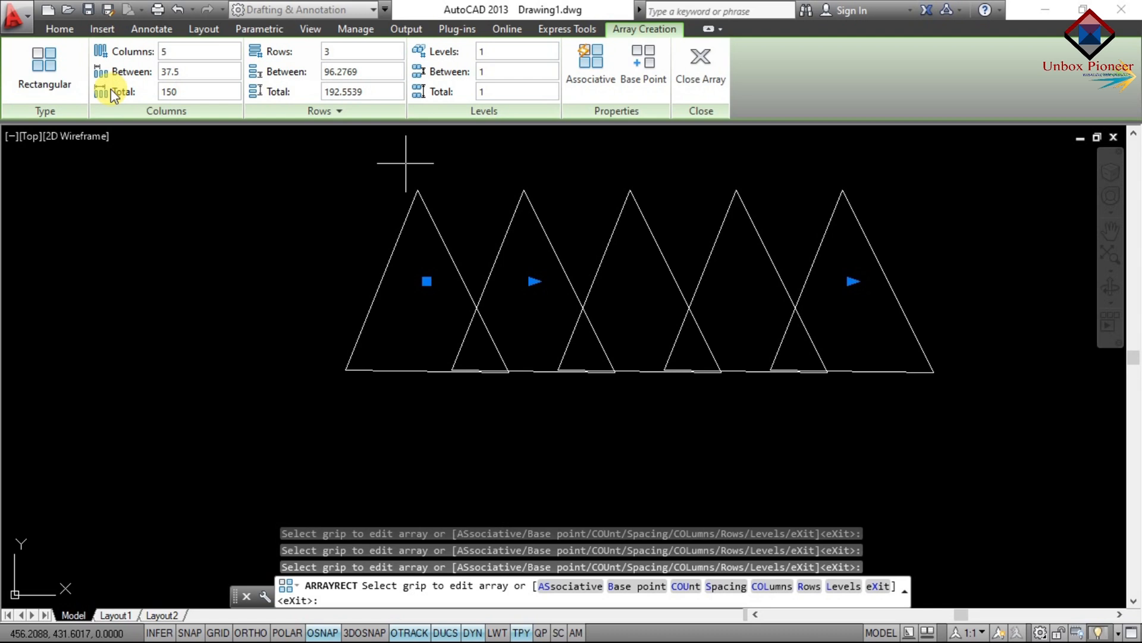
{"action": "left_click", "coordinate": [184, 94]}
{"action": "type", "text": "250"}
{"action": "key", "text": "Return"}
- Set the distance between the array's columns to 60 and close the rectangular array
{"action": "left_click", "coordinate": [169, 71]}
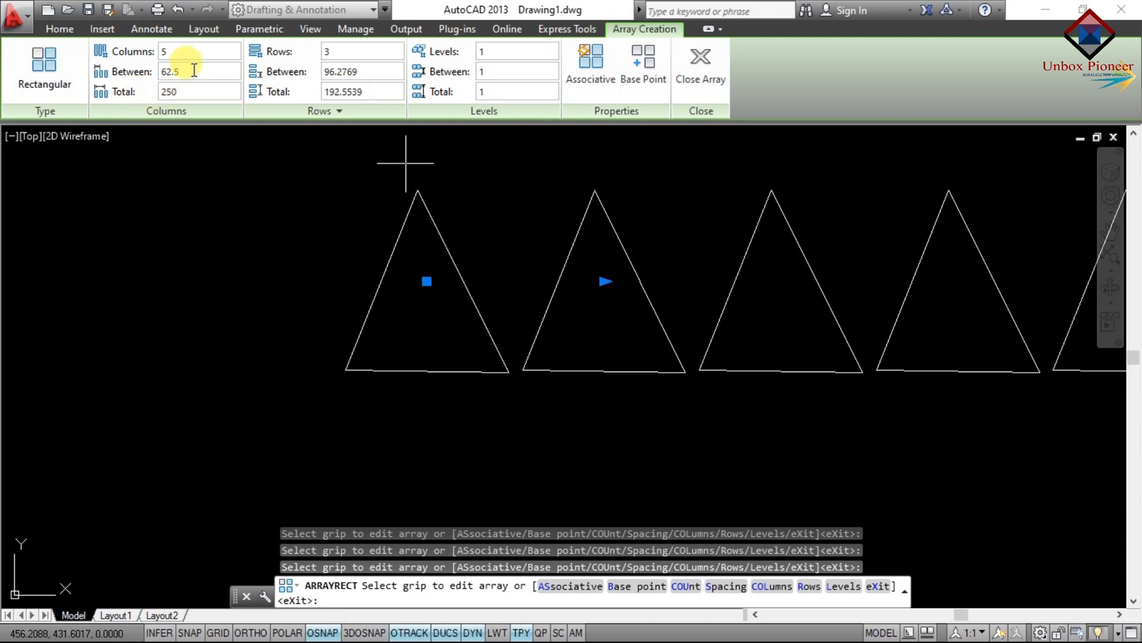
{"action": "type", "text": "60"}
{"action": "key", "text": "Return"}
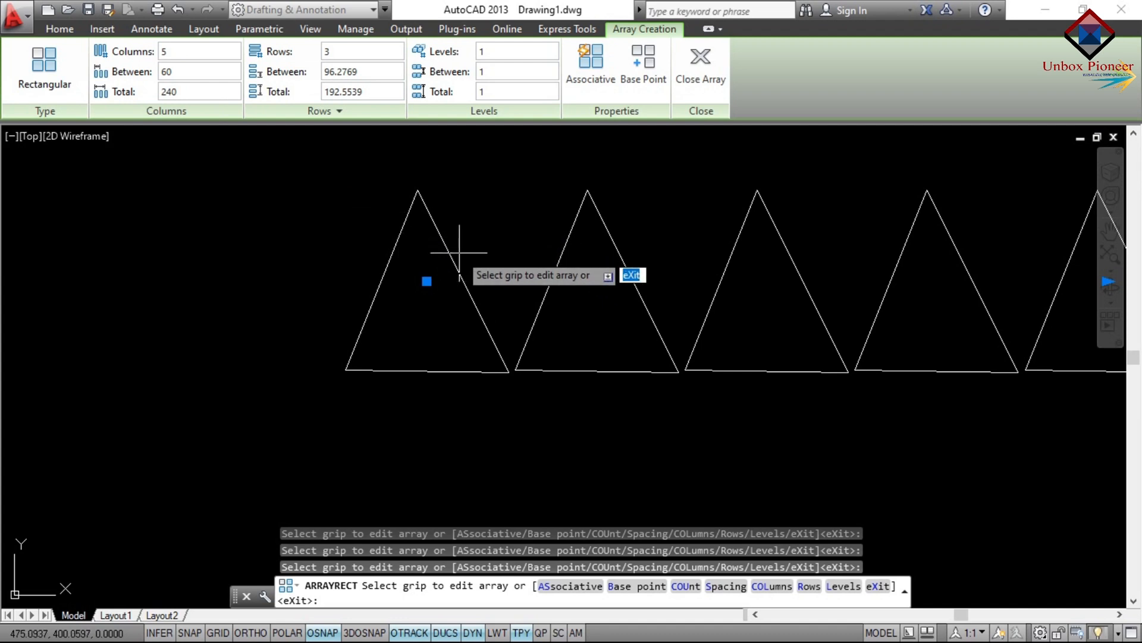
{"action": "scroll", "coordinate": [521, 337], "scroll_direction": "down", "scroll_amount": 5}
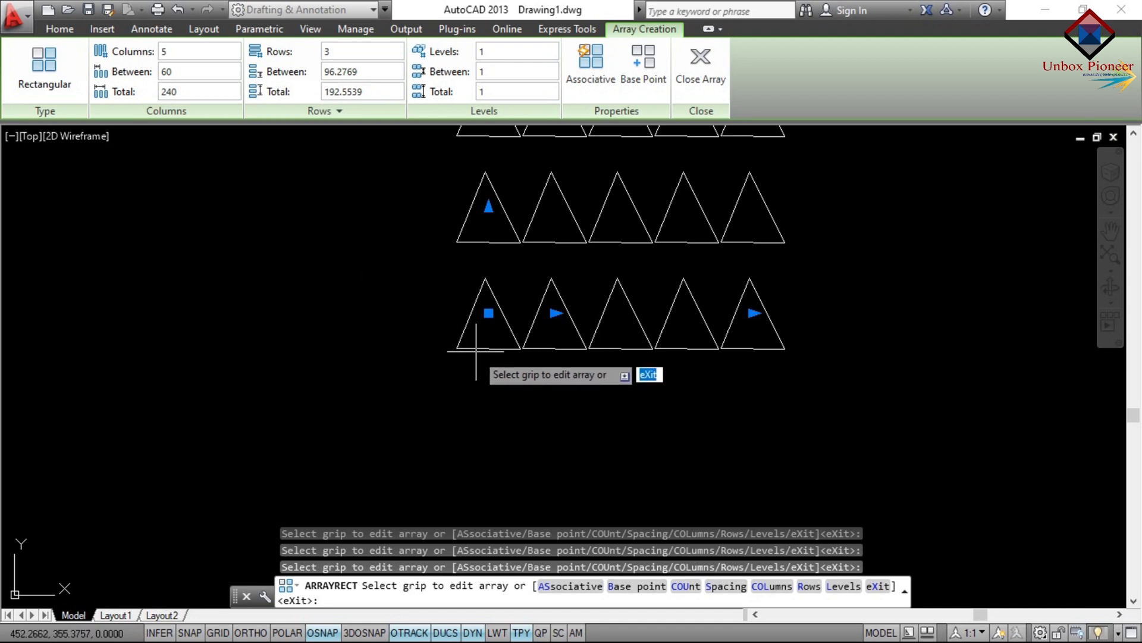
{"action": "scroll", "coordinate": [468, 333], "scroll_direction": "down", "scroll_amount": 2}
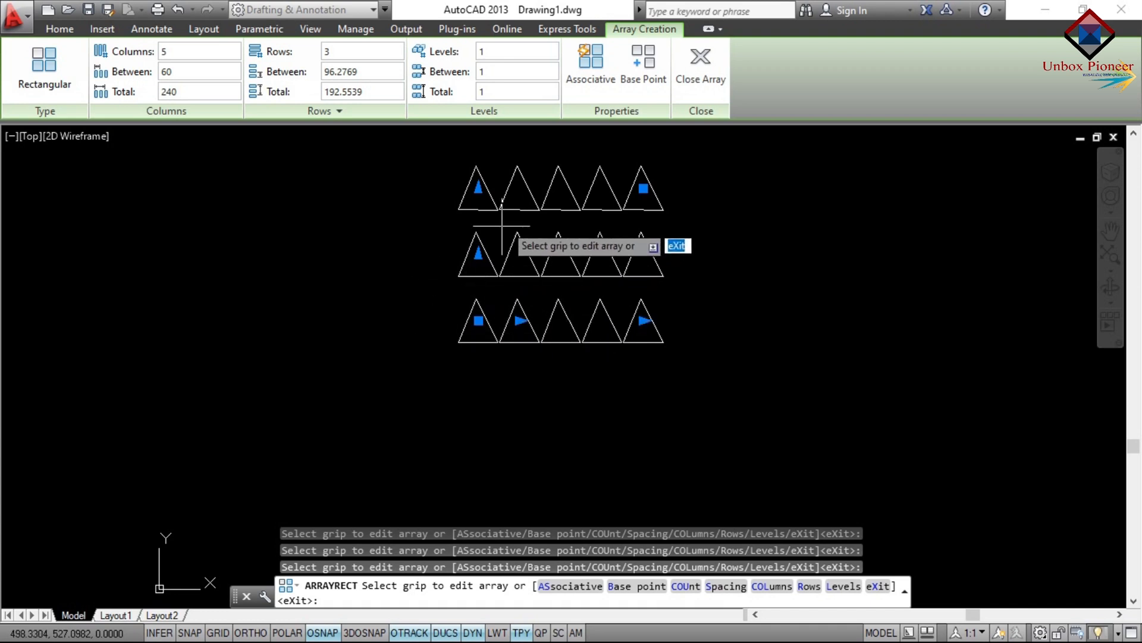
{"action": "left_click", "coordinate": [714, 88]}
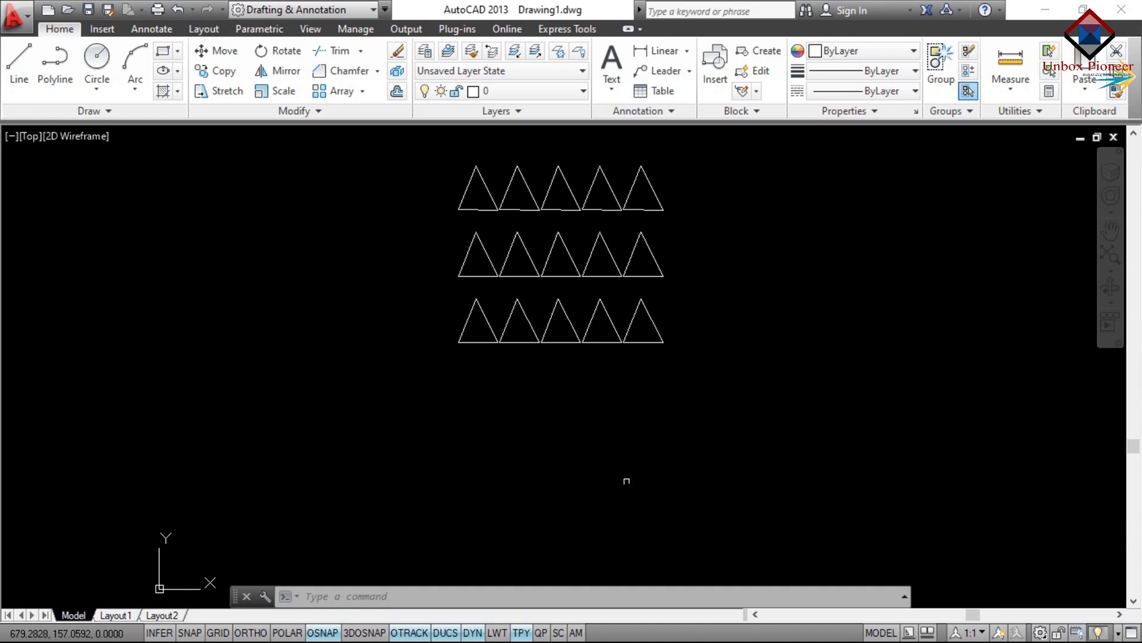
- Select all the arrayed triangles and erase them from the drawing
{"action": "key", "text": "ctrl+a"}
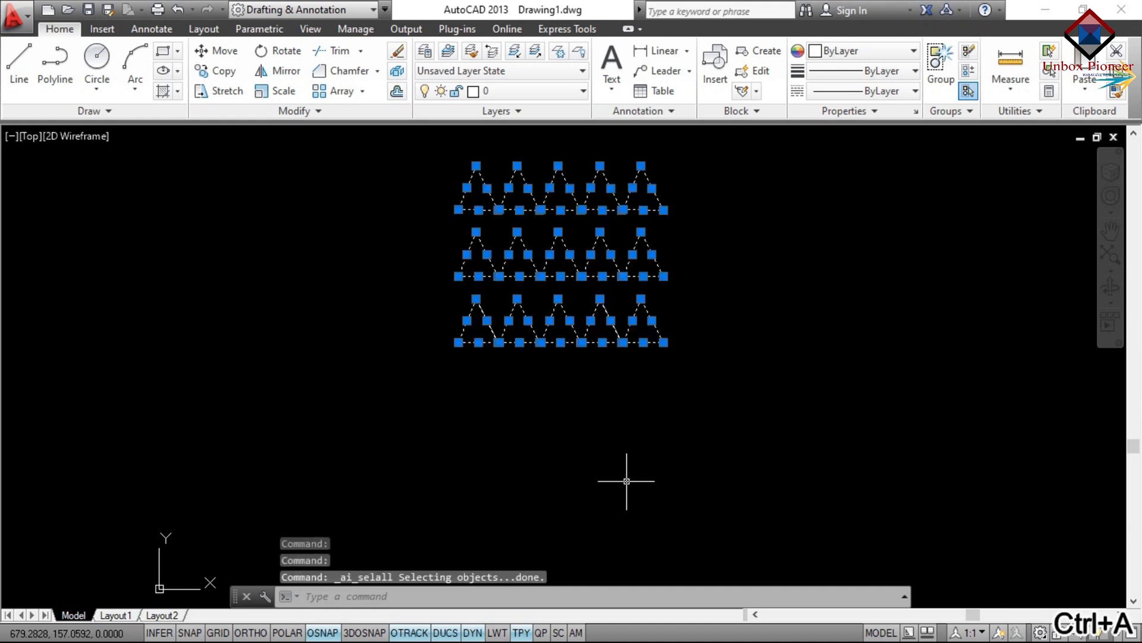
{"action": "type", "text": "E"}
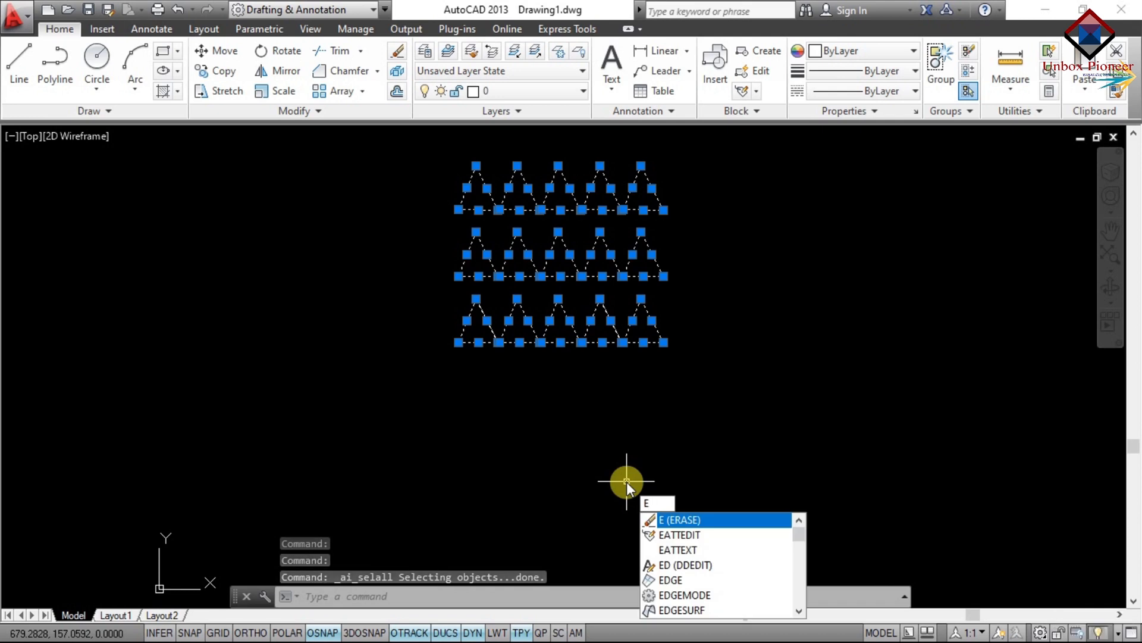
{"action": "key", "text": "Return"}
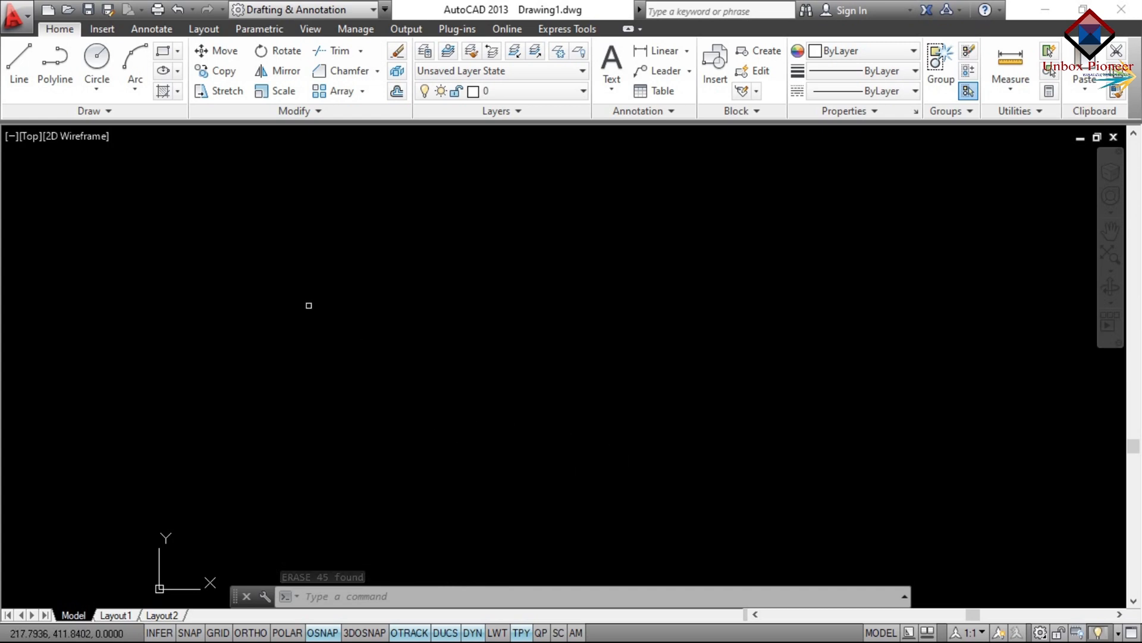
- Draw a circle with a radius of about 60 units in the empty drawing area
{"action": "left_click", "coordinate": [97, 63]}
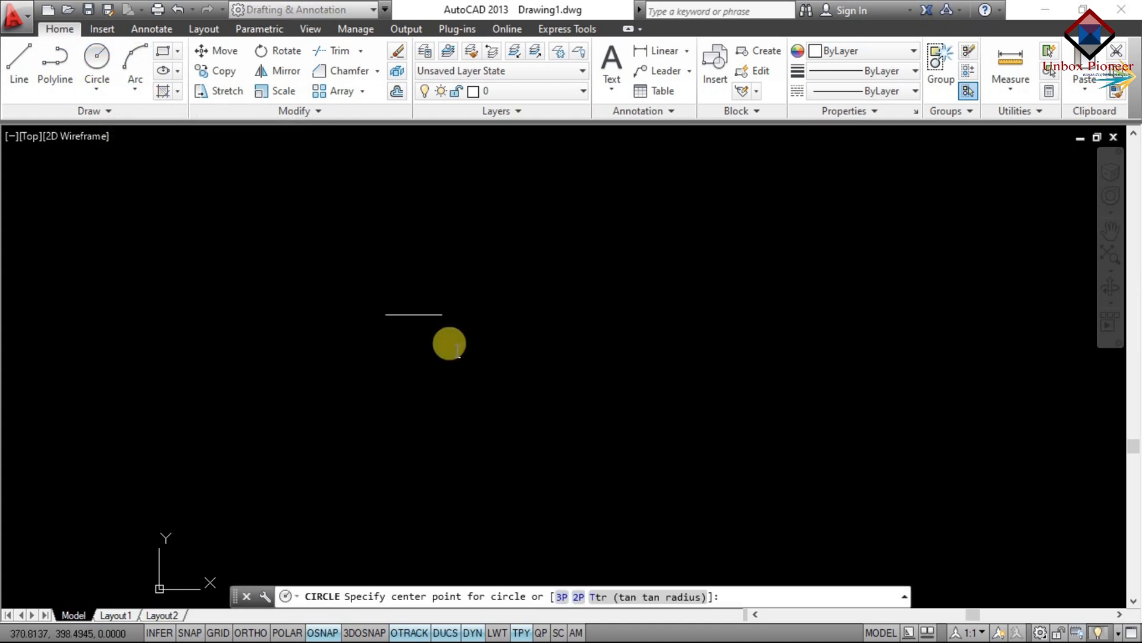
{"action": "left_click", "coordinate": [581, 378]}
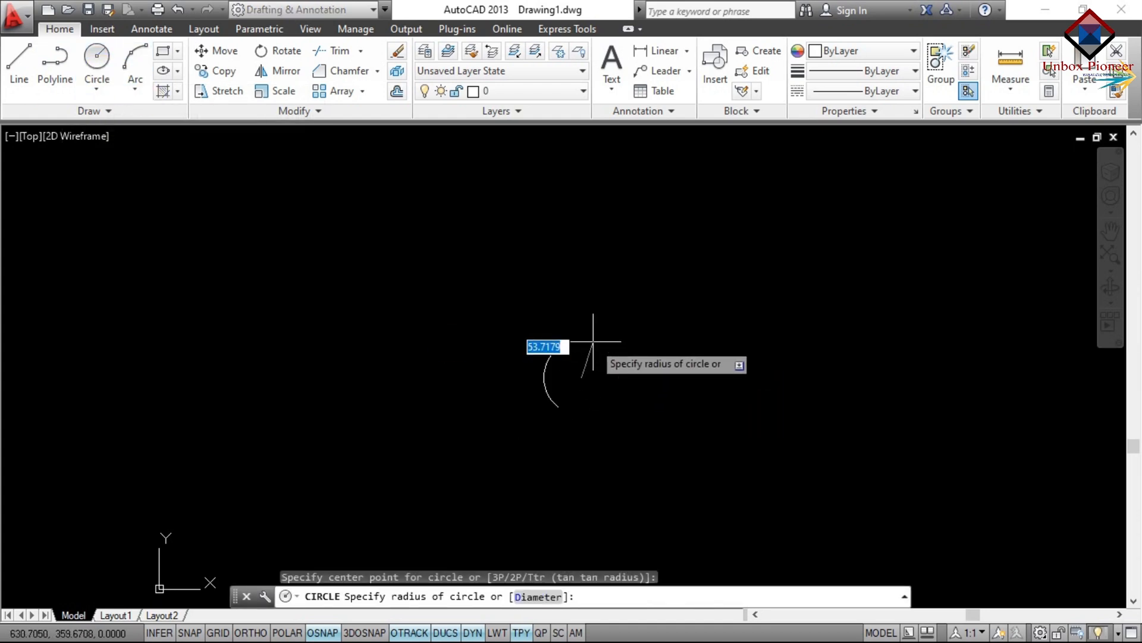
{"action": "left_click", "coordinate": [591, 338]}
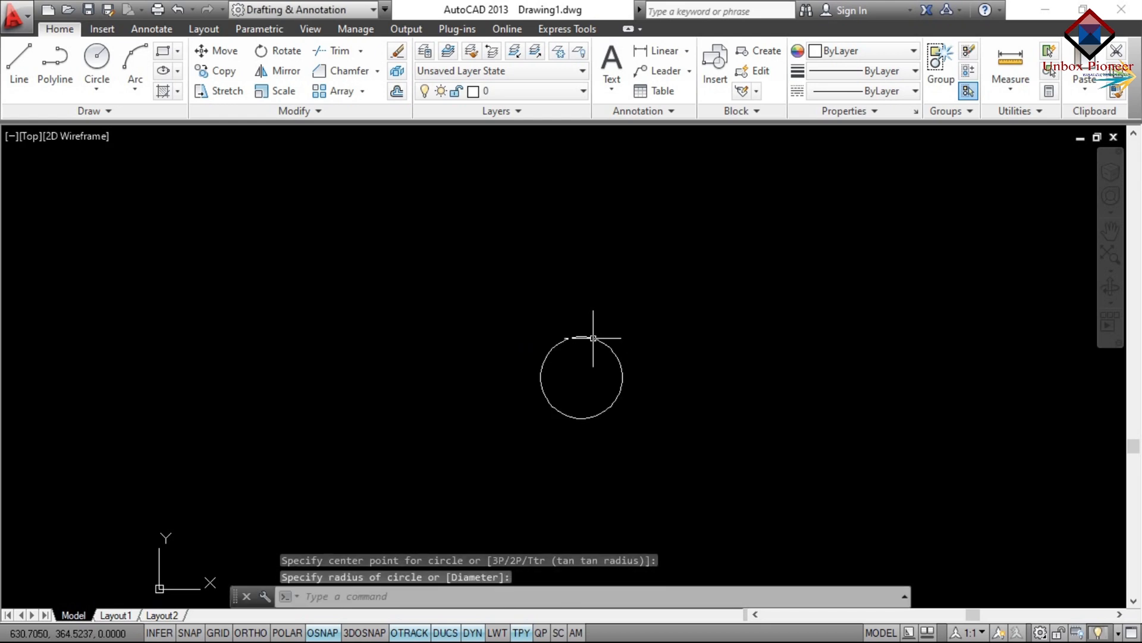
- With Ortho turned on, draw a vertical line about 58 units long above the circle, aligned with its center
{"action": "left_click", "coordinate": [17, 59]}
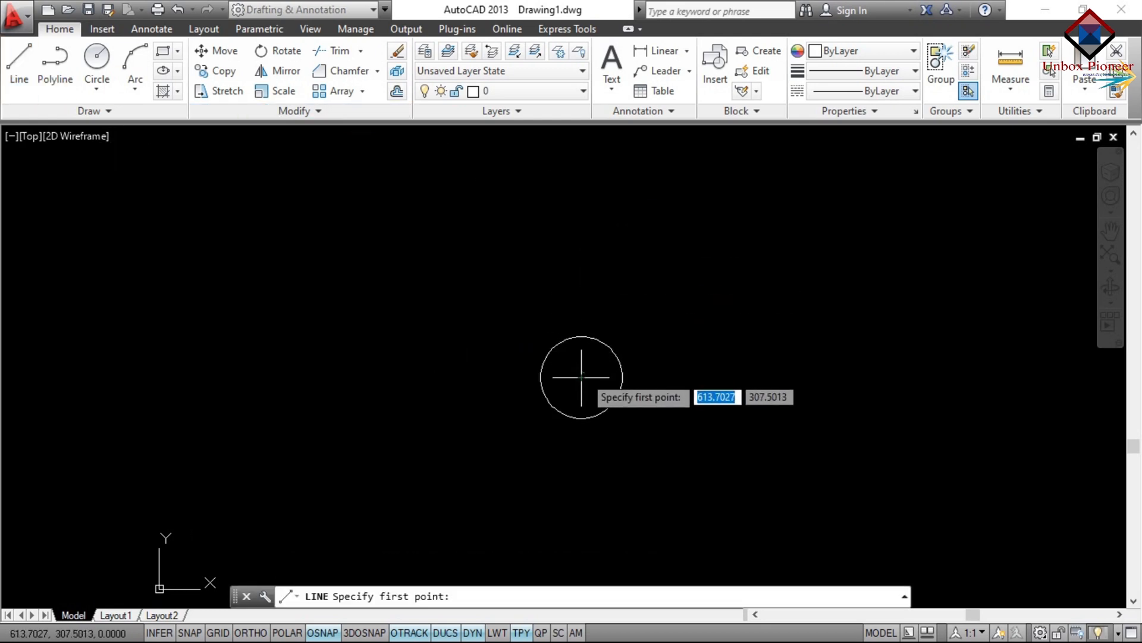
{"action": "left_click", "coordinate": [581, 305]}
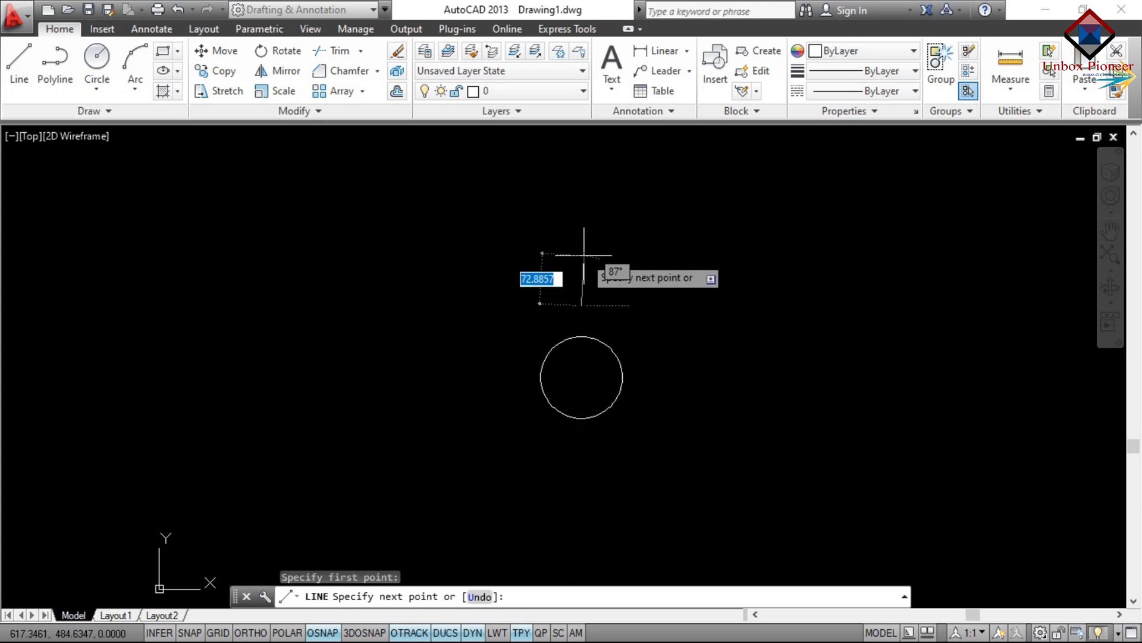
{"action": "key", "text": "F8"}
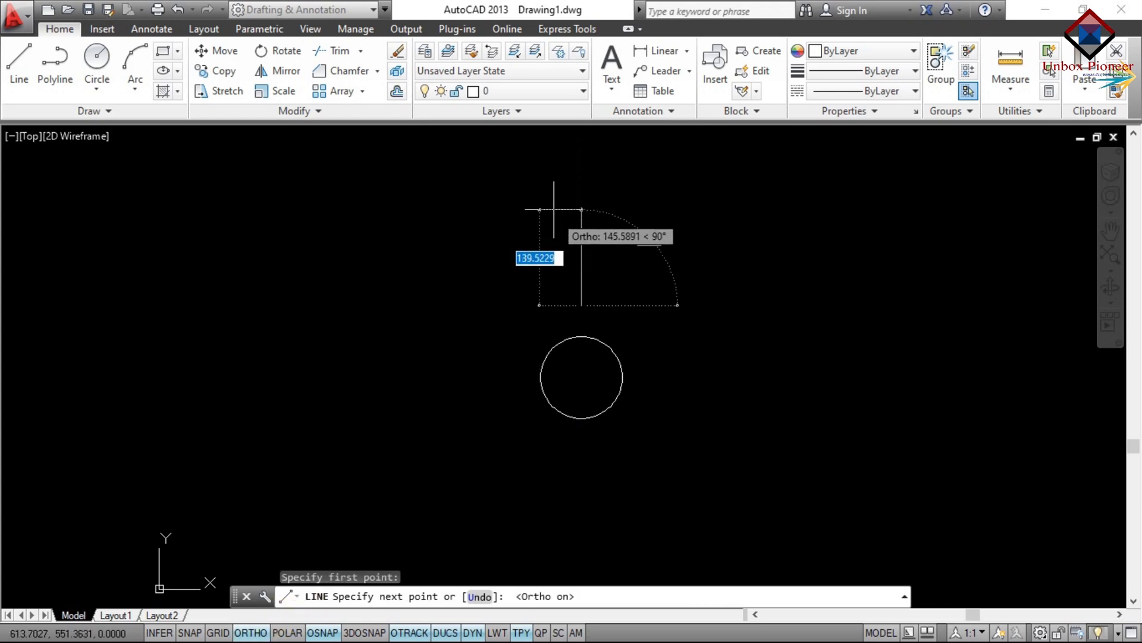
{"action": "left_click", "coordinate": [581, 265]}
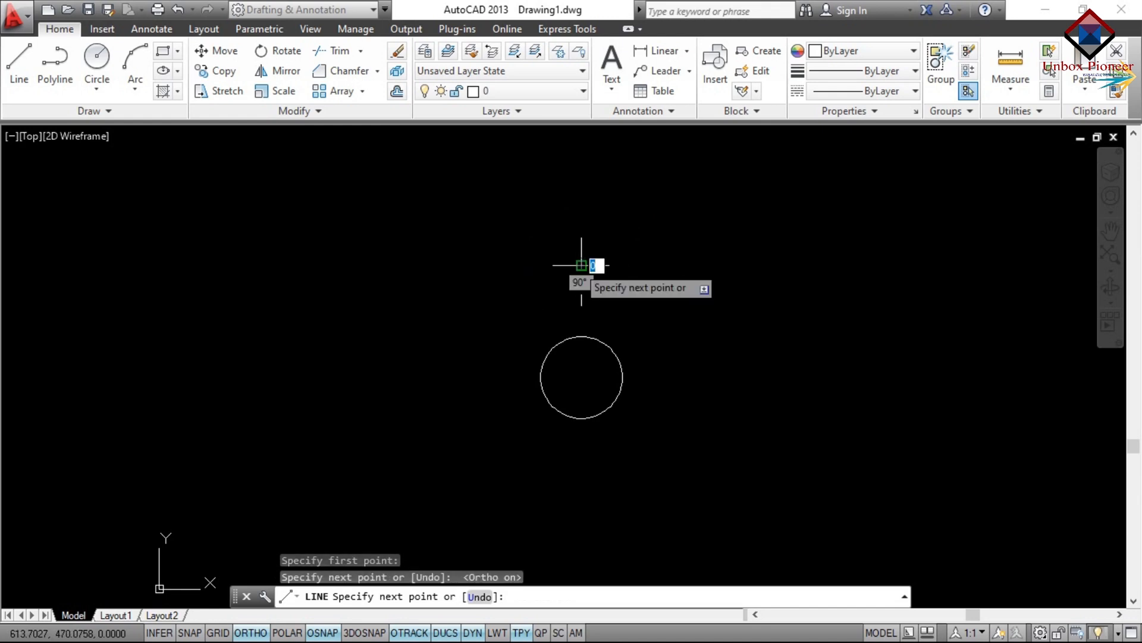
{"action": "key", "text": "Escape"}
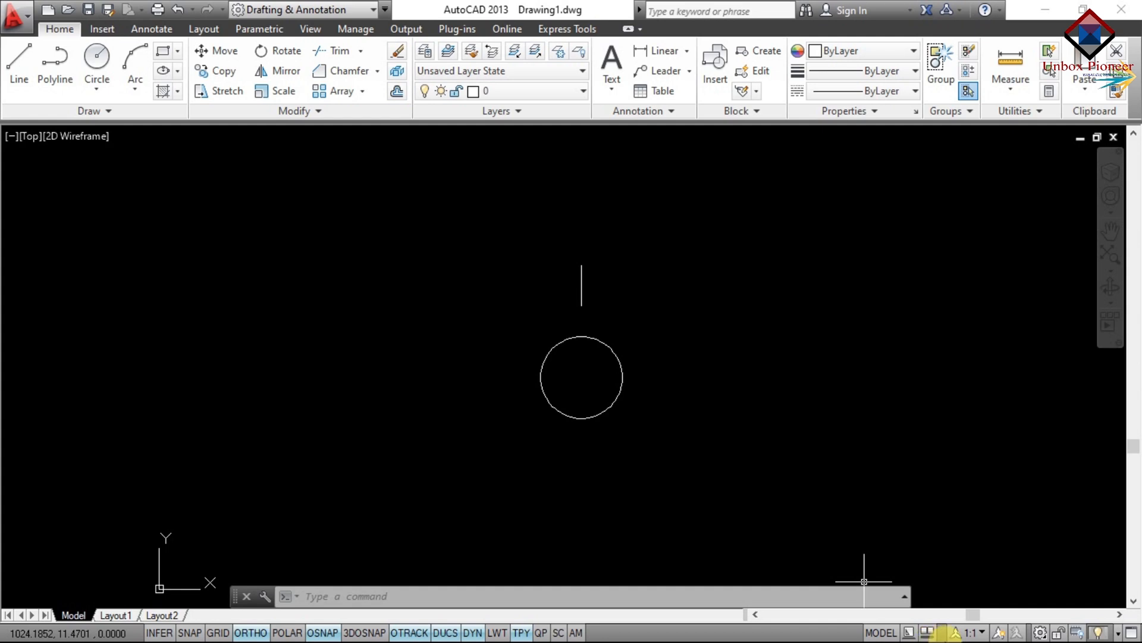
{"action": "type", "text": "ar"}
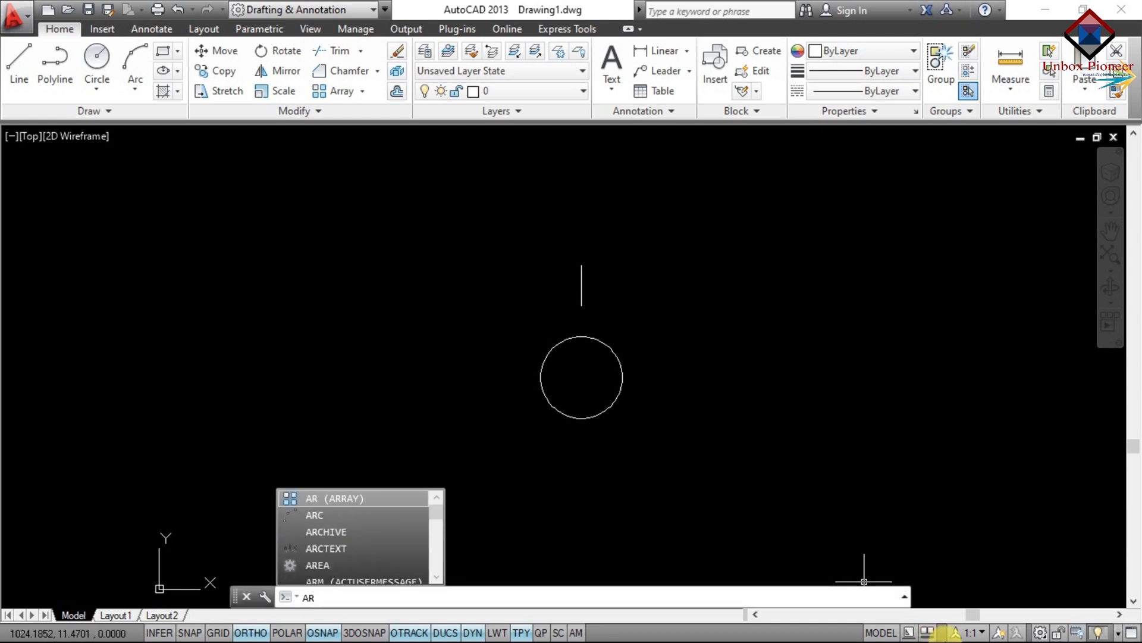
{"action": "key", "text": "Return"}
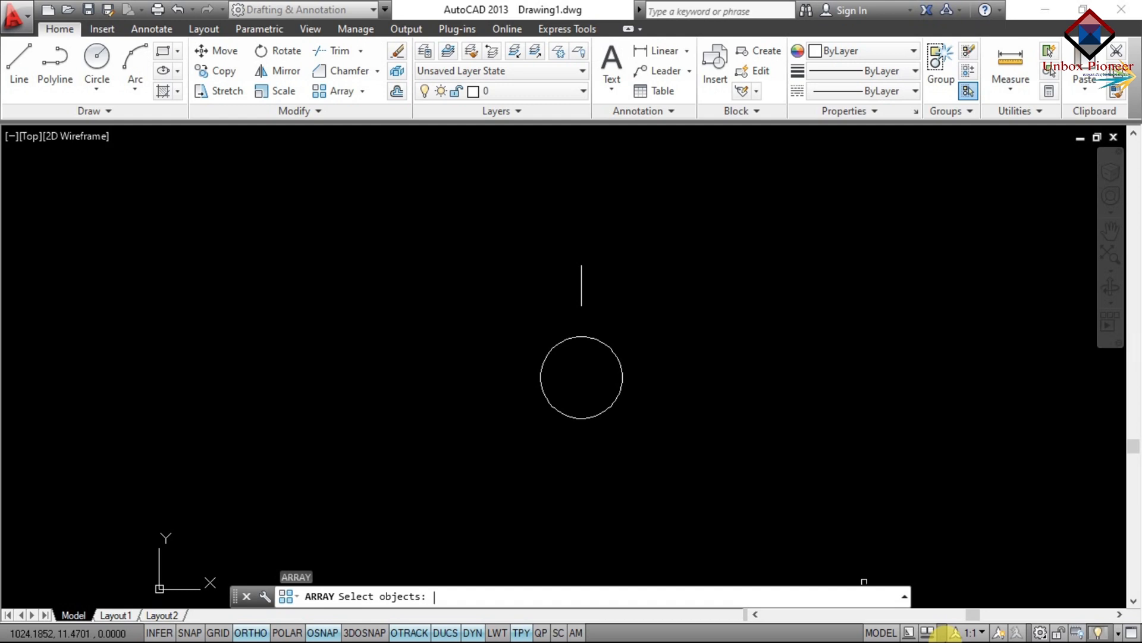
{"action": "key", "text": "Return"}
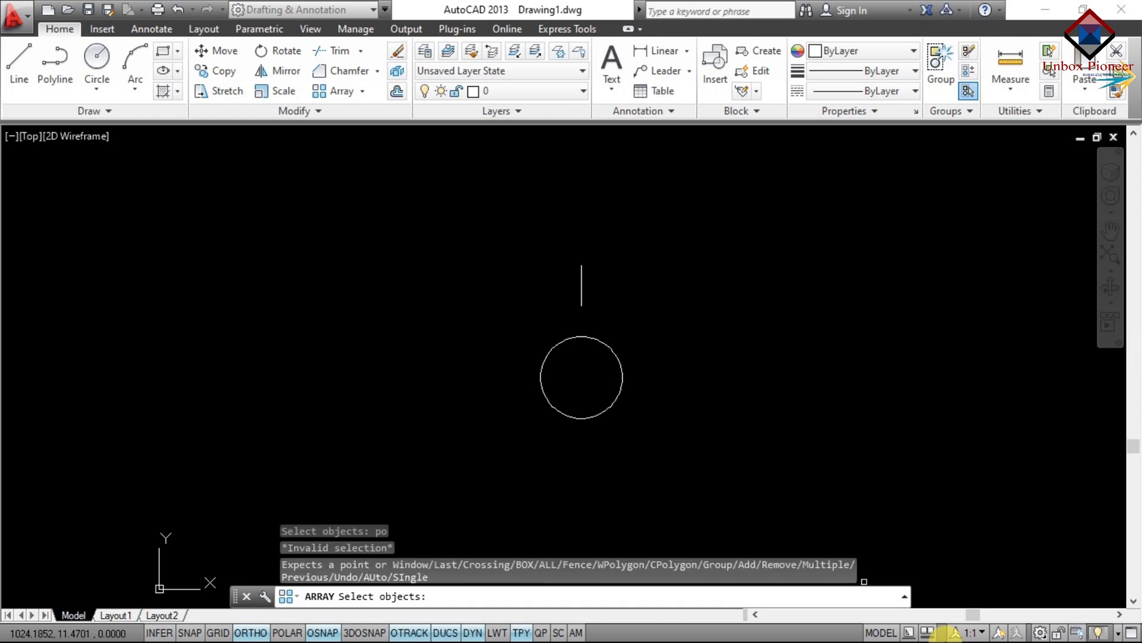
- Create a polar array of the vertical line around the circle's center point
{"action": "left_click", "coordinate": [363, 92]}
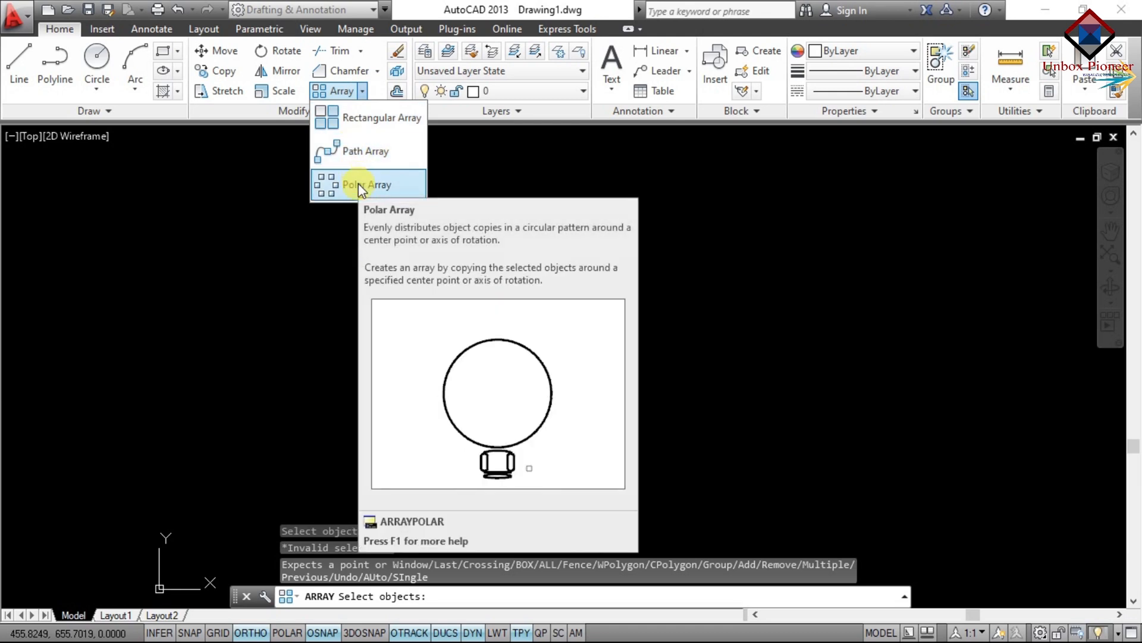
{"action": "left_click", "coordinate": [358, 184]}
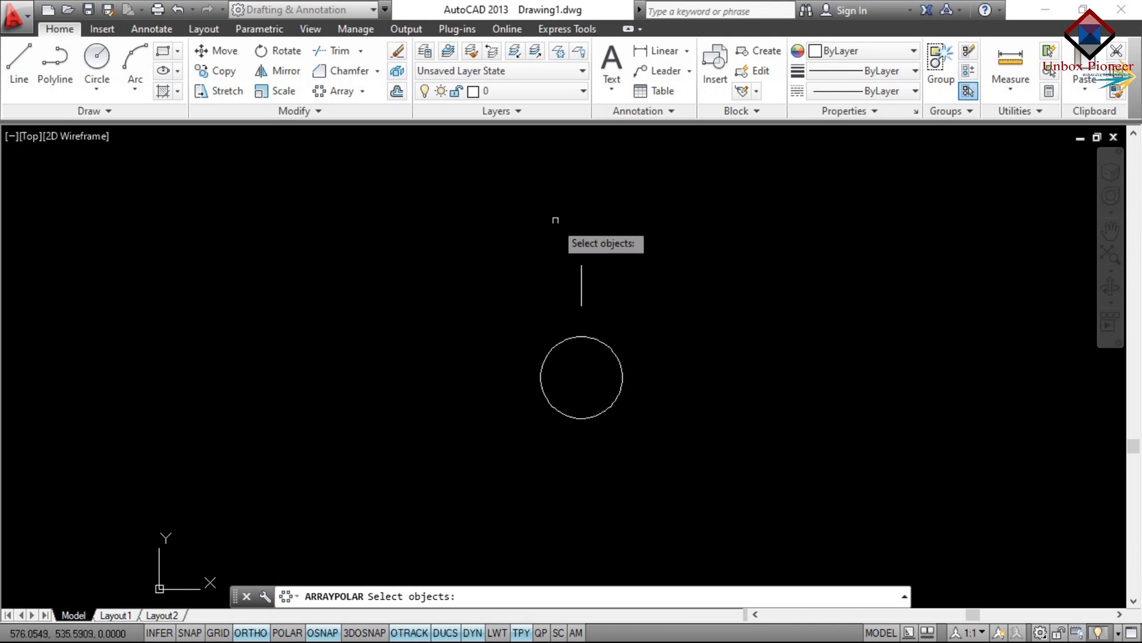
{"action": "left_click", "coordinate": [581, 284]}
{"action": "key", "text": "Return"}
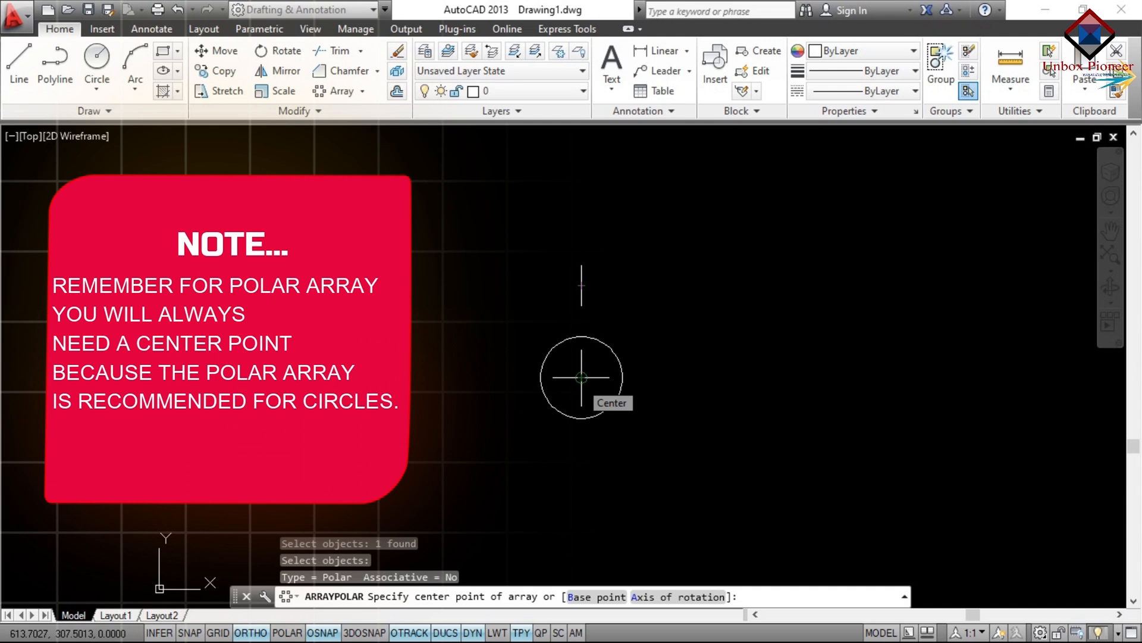
{"action": "left_click", "coordinate": [581, 378]}
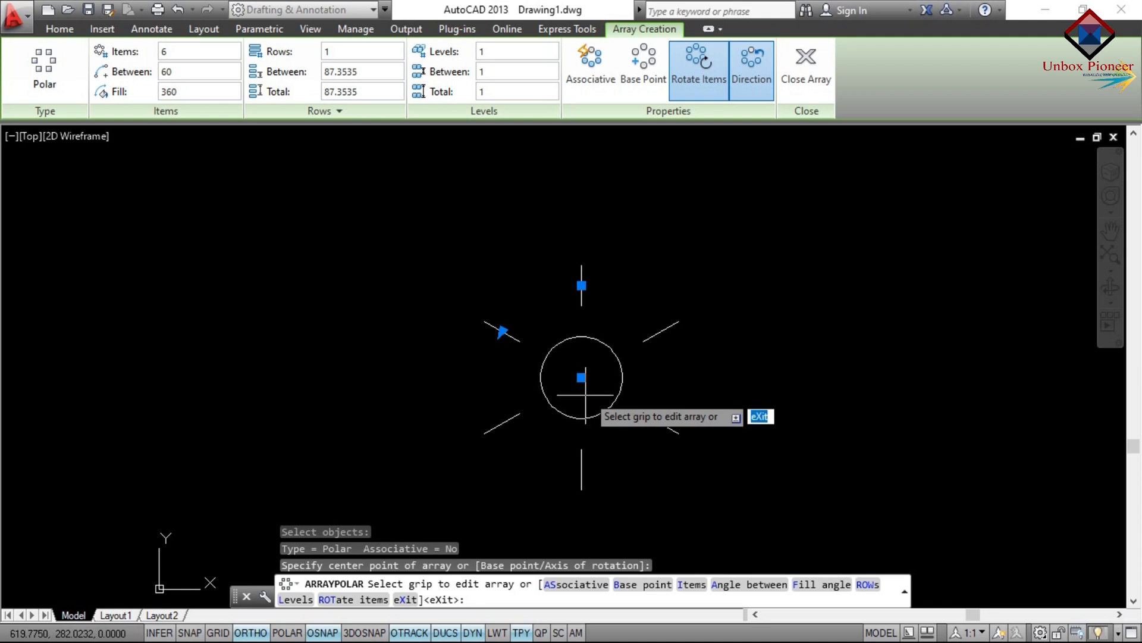
- Set the polar array to 8 items and 2 rows
{"action": "left_click", "coordinate": [180, 56]}
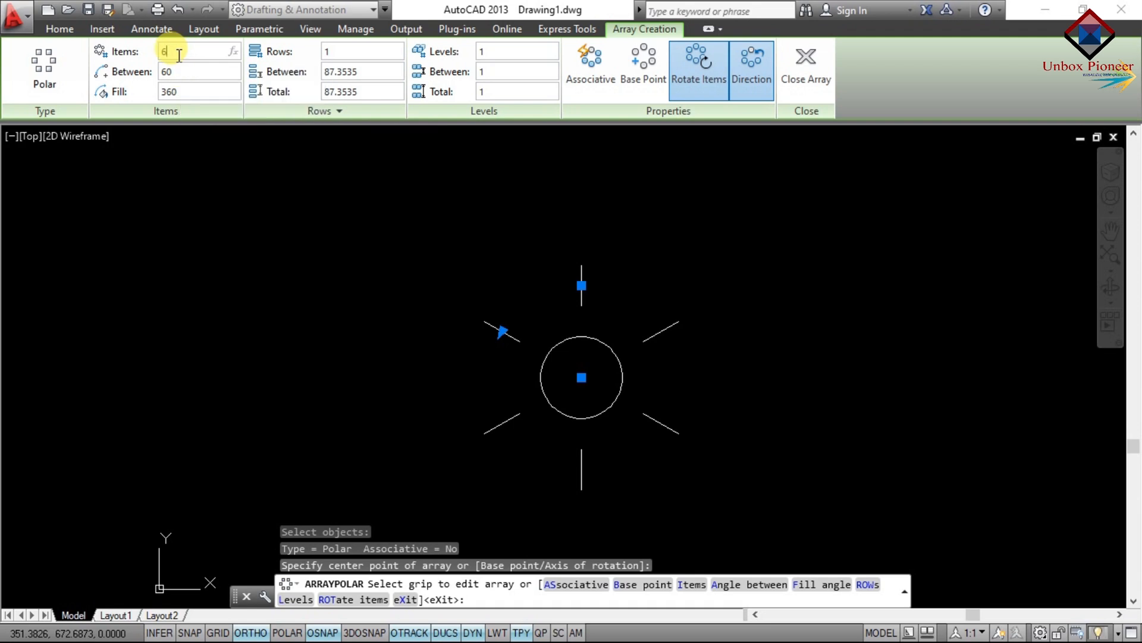
{"action": "key", "text": "Return"}
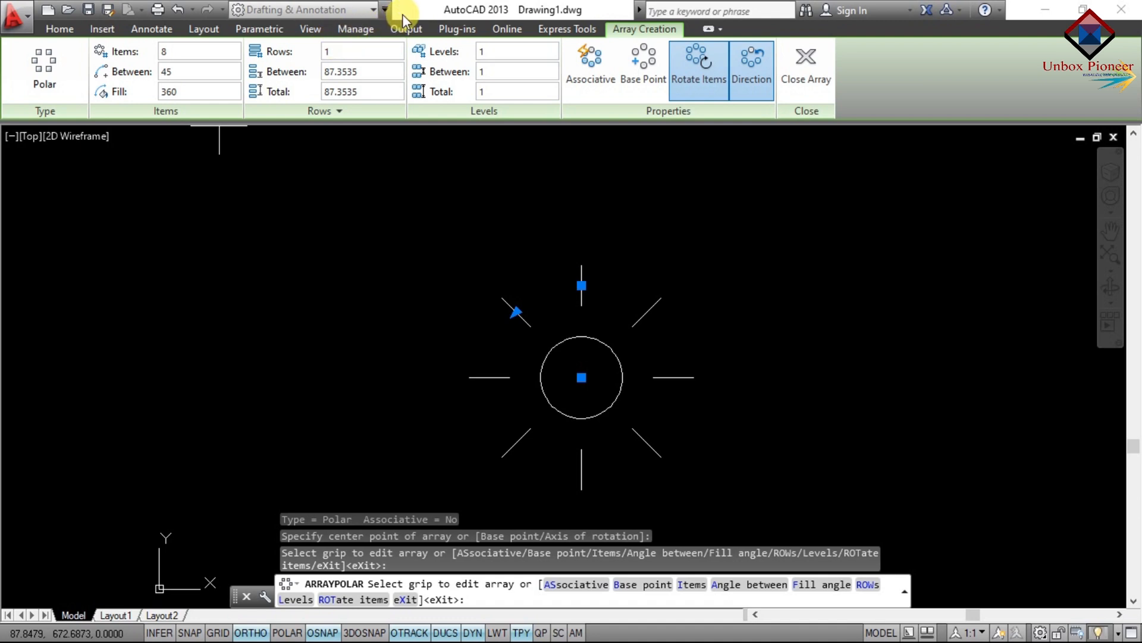
{"action": "left_click", "coordinate": [334, 51]}
{"action": "type", "text": "2"}
{"action": "key", "text": "Return"}
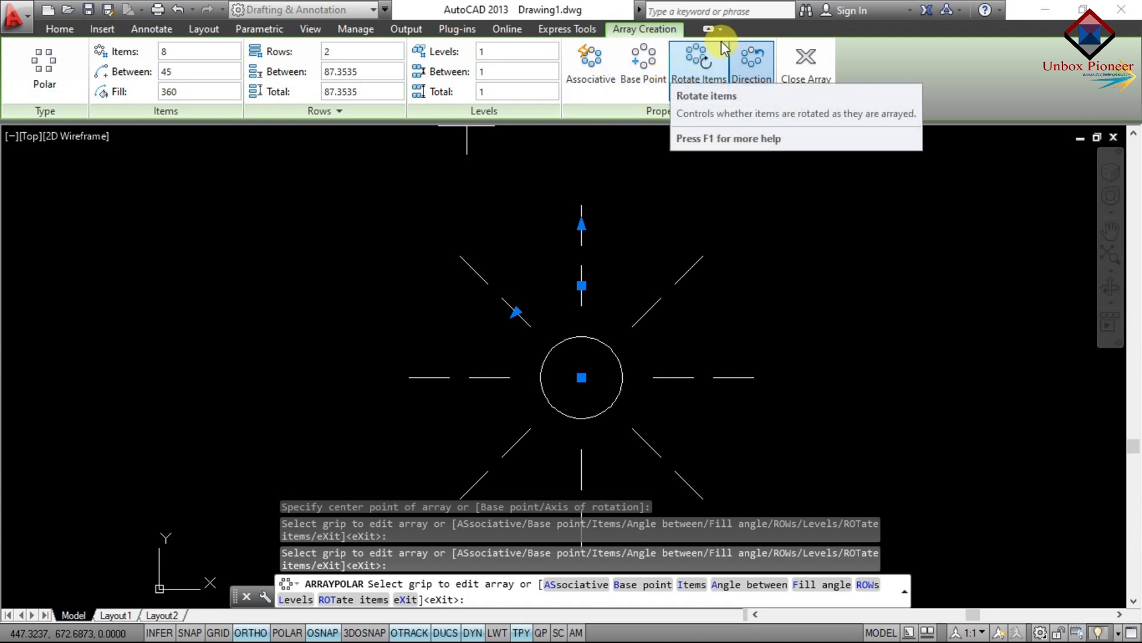
- Toggle the polar array's item rotation and its direction off and back on to compare the layouts
{"action": "left_click", "coordinate": [706, 82]}
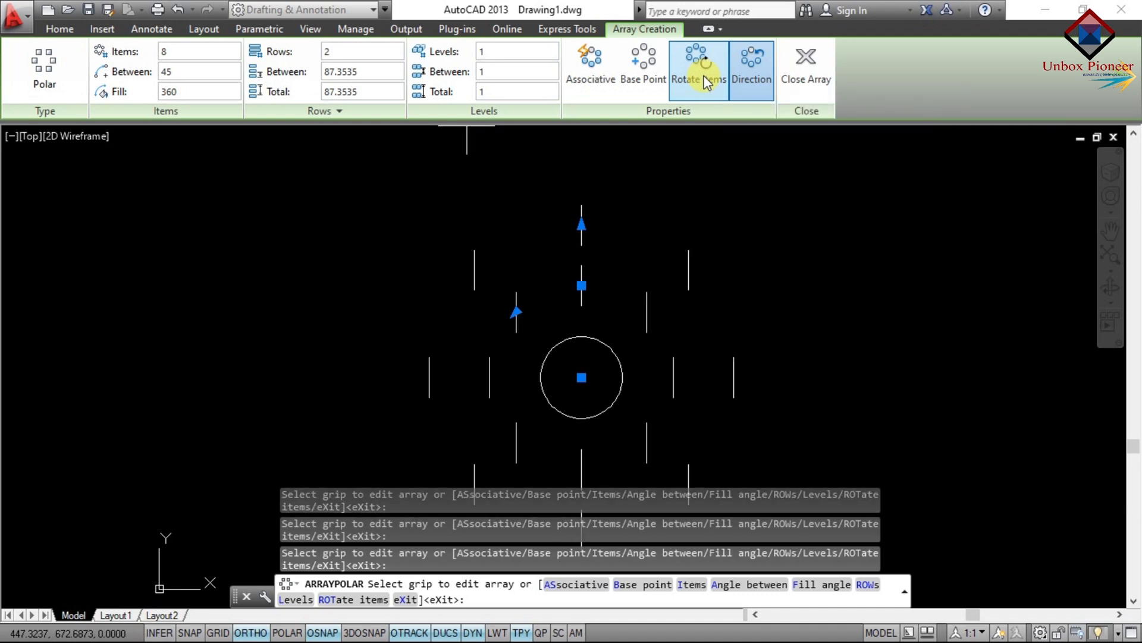
{"action": "left_click", "coordinate": [706, 82]}
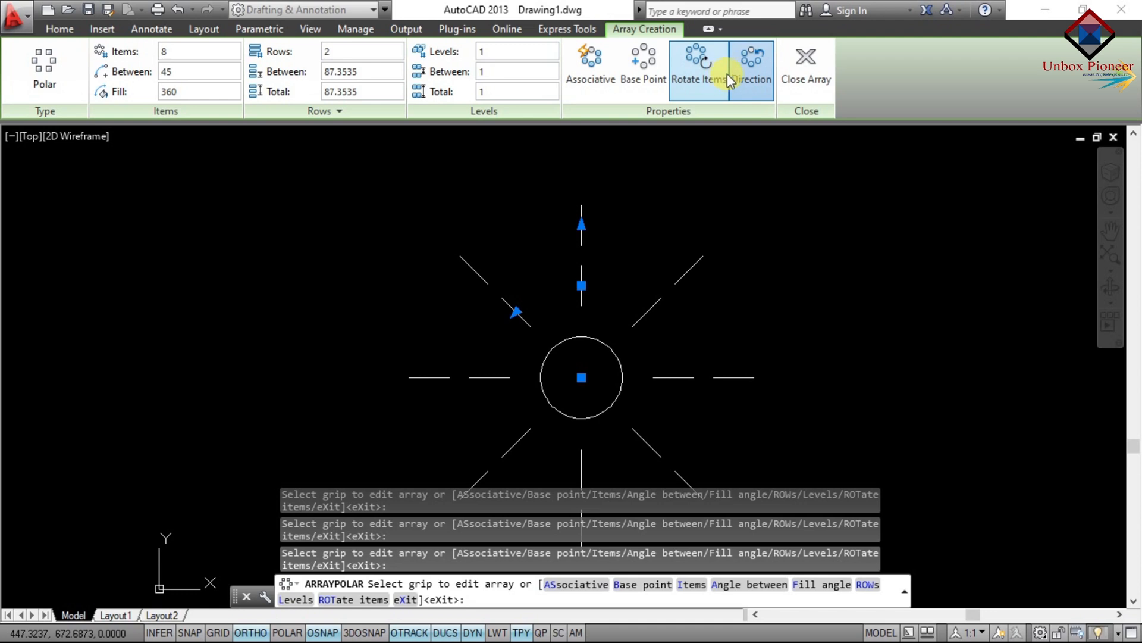
{"action": "left_click", "coordinate": [755, 81]}
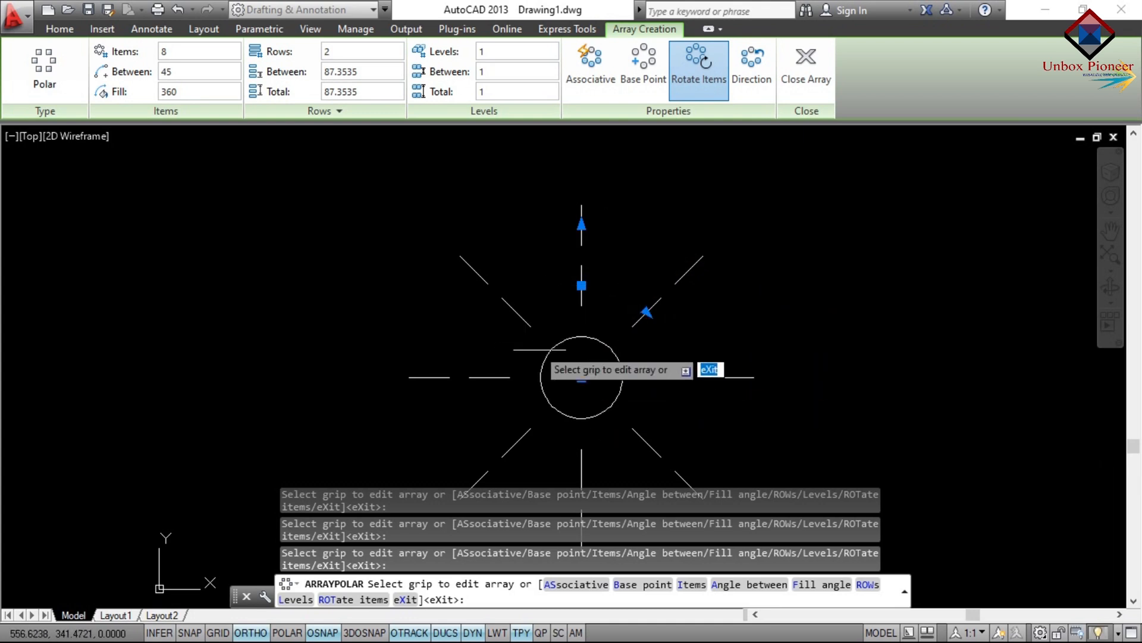
{"action": "left_click", "coordinate": [745, 66]}
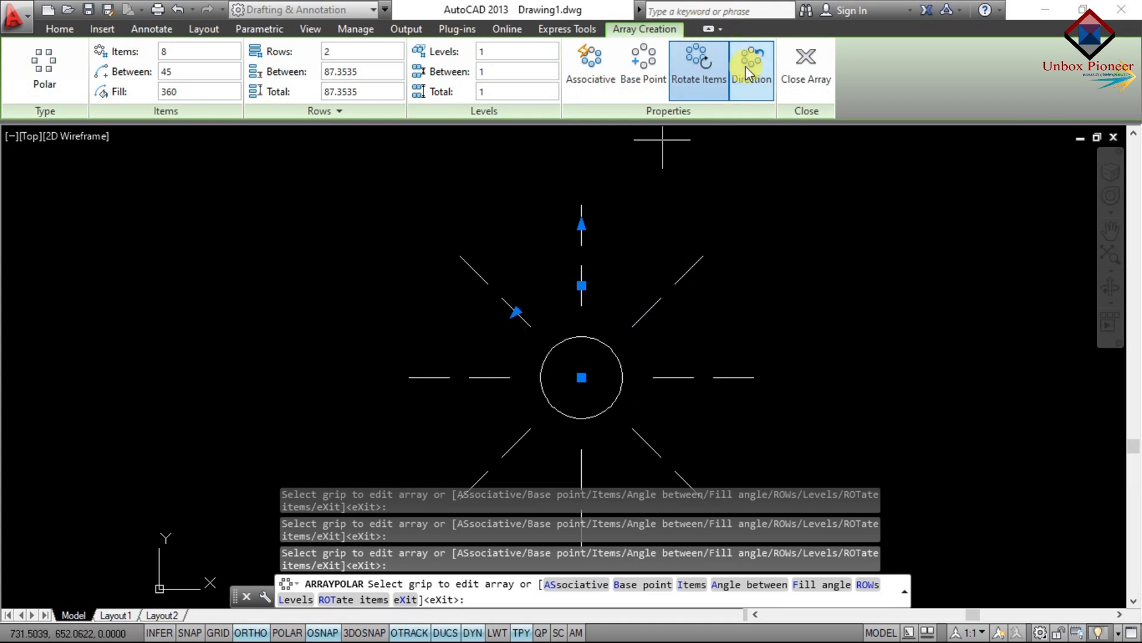
{"action": "left_click", "coordinate": [745, 67]}
{"action": "left_click", "coordinate": [745, 66]}
{"action": "left_click", "coordinate": [745, 66]}
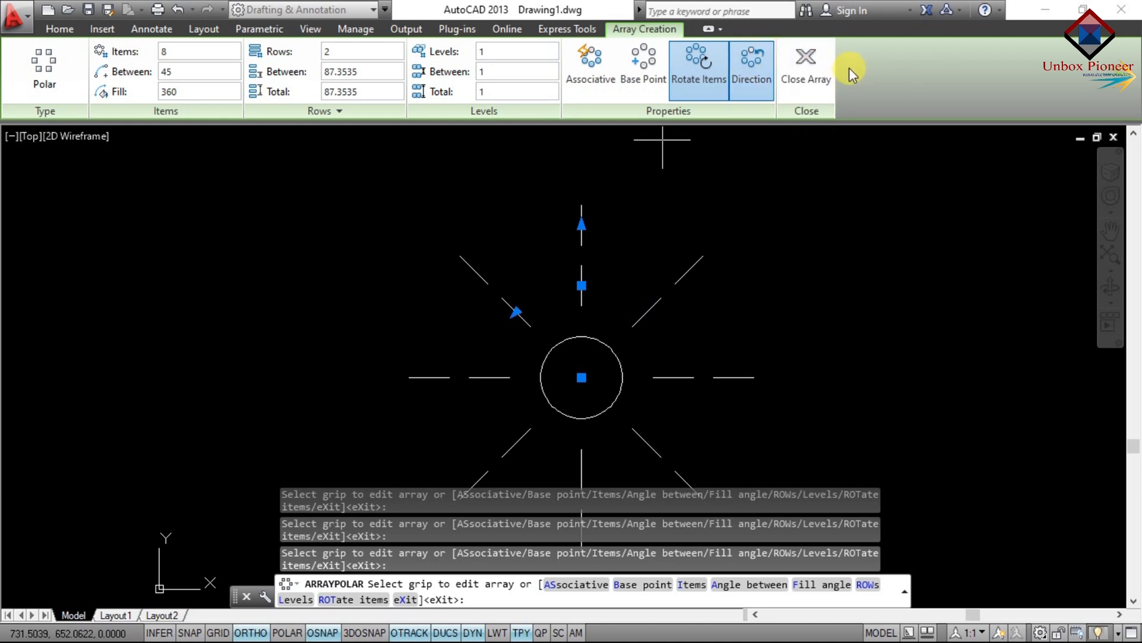
- Finish the polar array and erase all objects from the drawing
{"action": "left_click", "coordinate": [798, 70]}
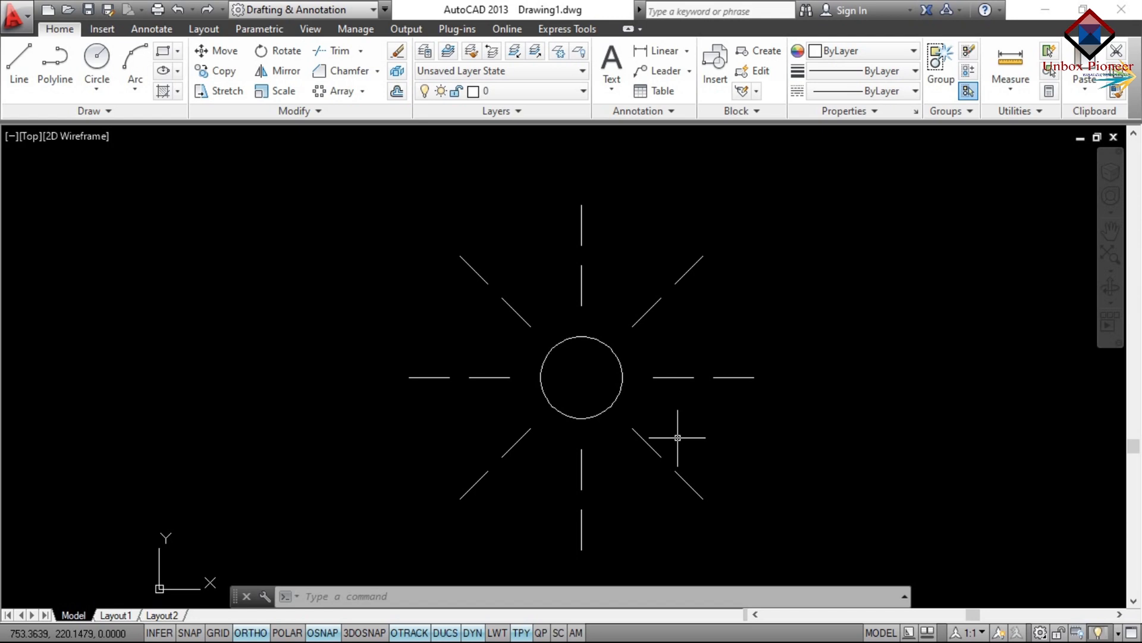
{"action": "key", "text": "ctrl+a"}
{"action": "key", "text": "Delete"}
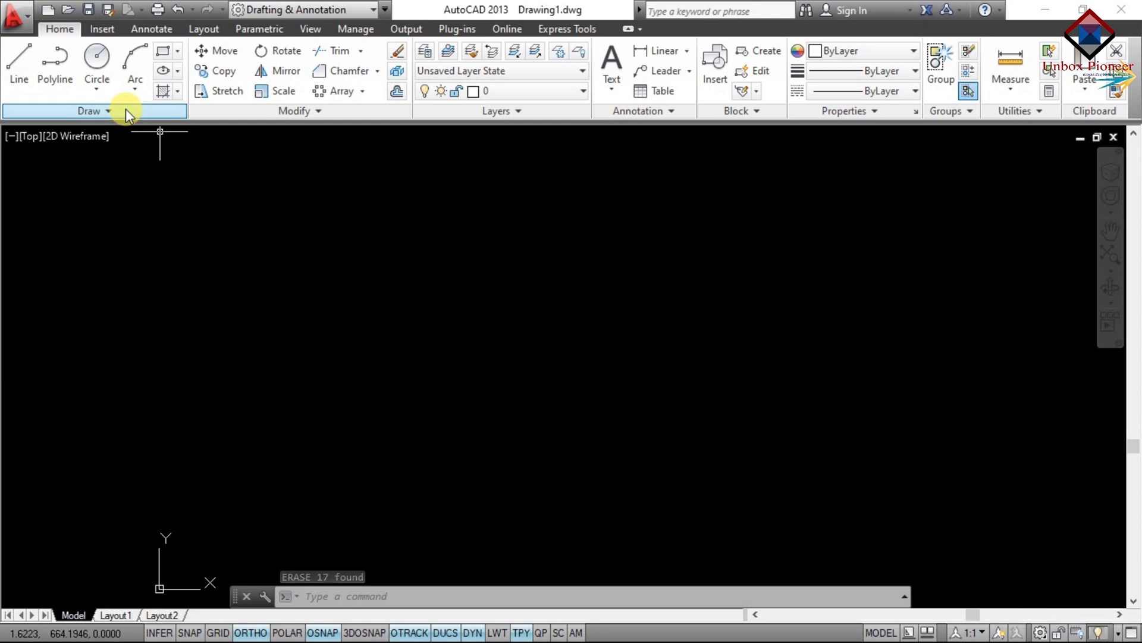
- With Ortho turned off, draw an open wavy spline through nine fit points, about 870 units wide, across the empty drawing area
{"action": "left_click", "coordinate": [94, 109]}
{"action": "left_click", "coordinate": [321, 368]}
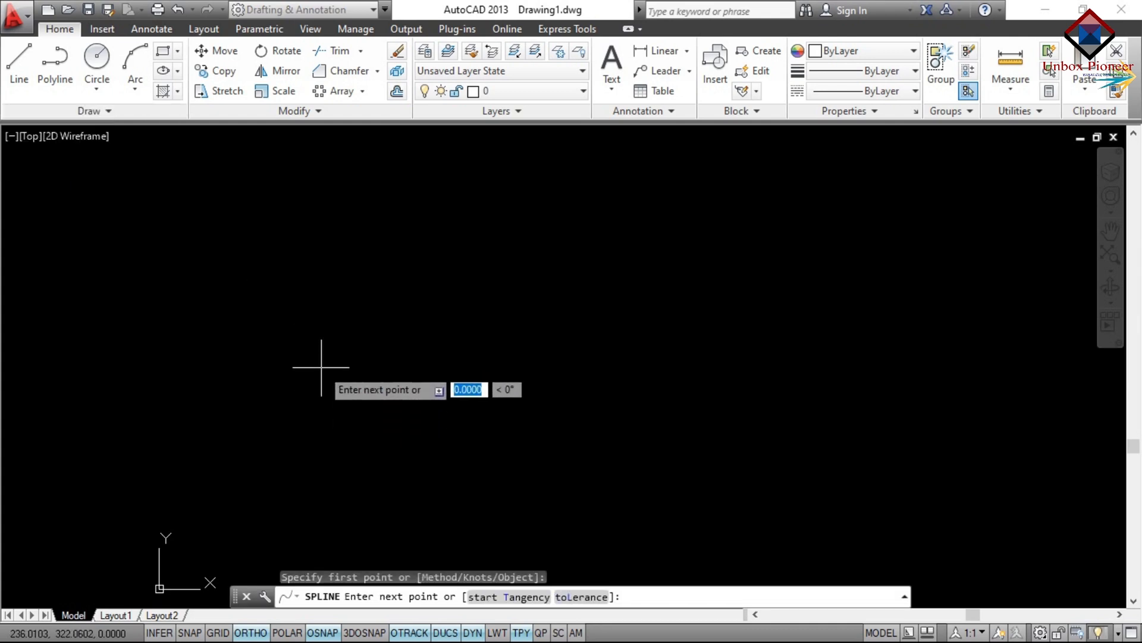
{"action": "left_click", "coordinate": [250, 633]}
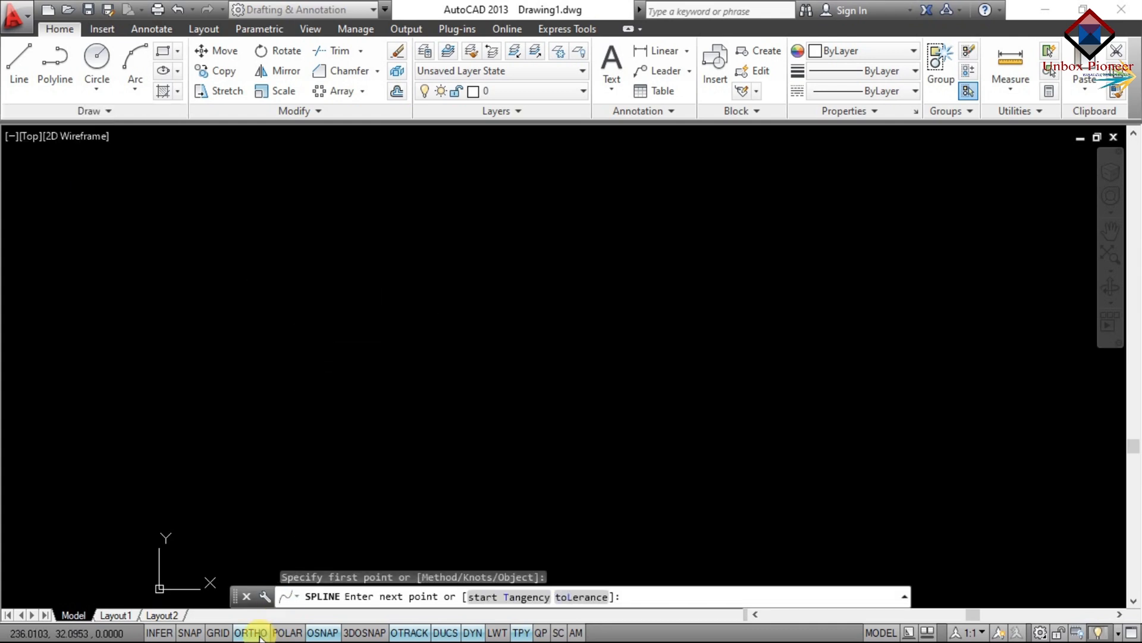
{"action": "left_click", "coordinate": [396, 311]}
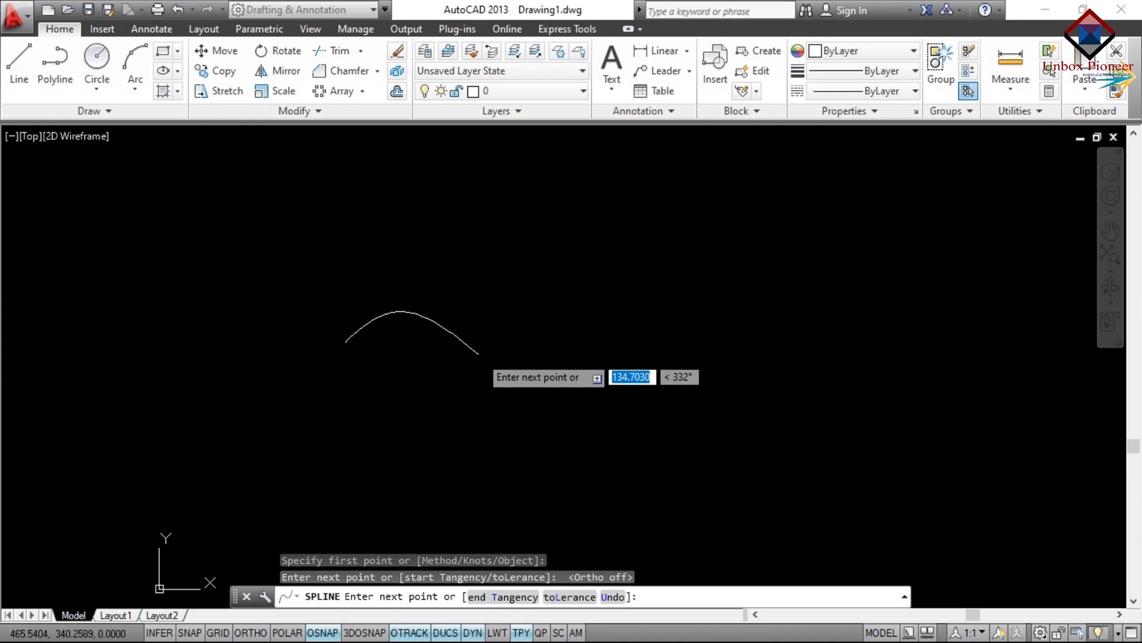
{"action": "left_click", "coordinate": [481, 355]}
{"action": "left_click", "coordinate": [538, 291]}
{"action": "left_click", "coordinate": [625, 331]}
{"action": "left_click", "coordinate": [678, 285]}
{"action": "left_click", "coordinate": [749, 353]}
{"action": "left_click", "coordinate": [823, 280]}
{"action": "left_click", "coordinate": [922, 335]}
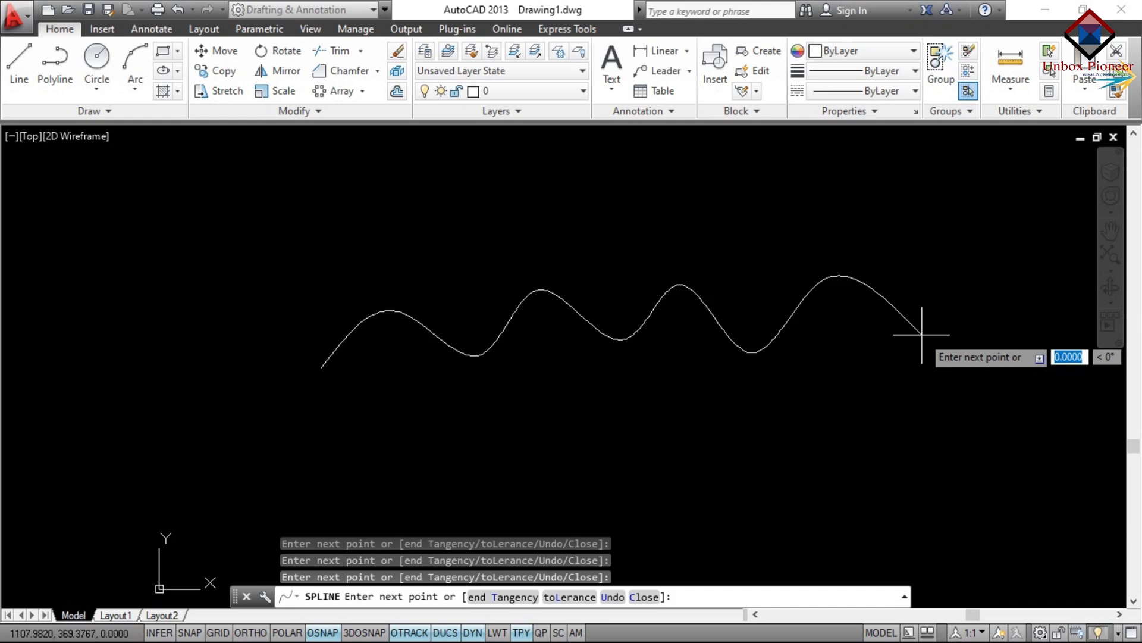
{"action": "key", "text": "Return"}
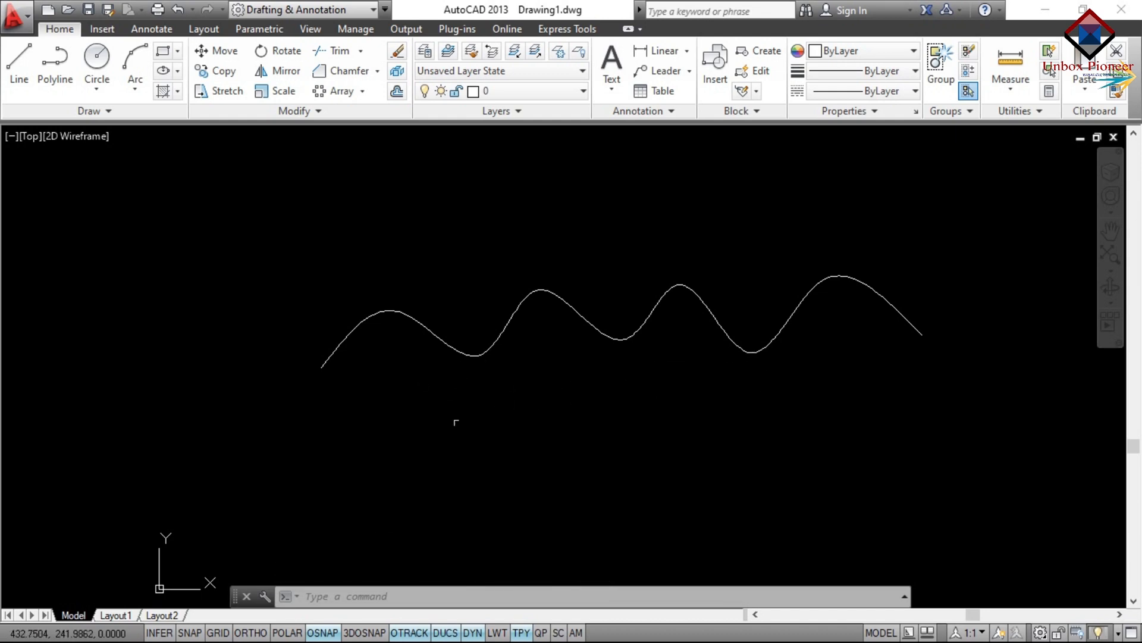
- Draw a triangle from three lines around the spline's starting end, with a horizontal base about 83 units long
{"action": "left_click", "coordinate": [23, 64]}
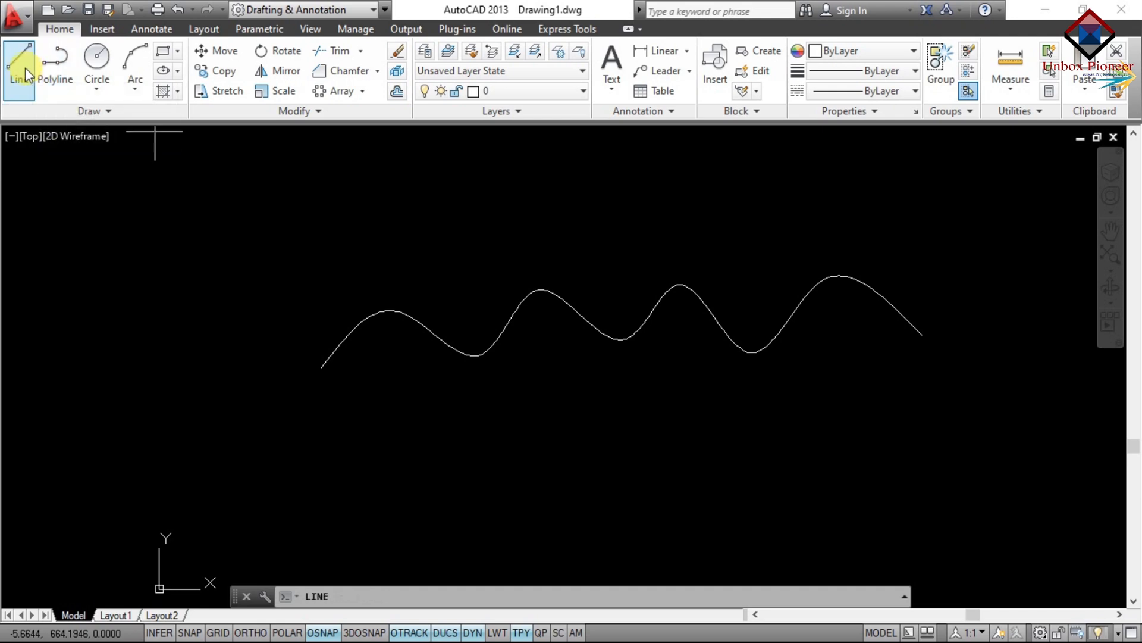
{"action": "left_click", "coordinate": [301, 398]}
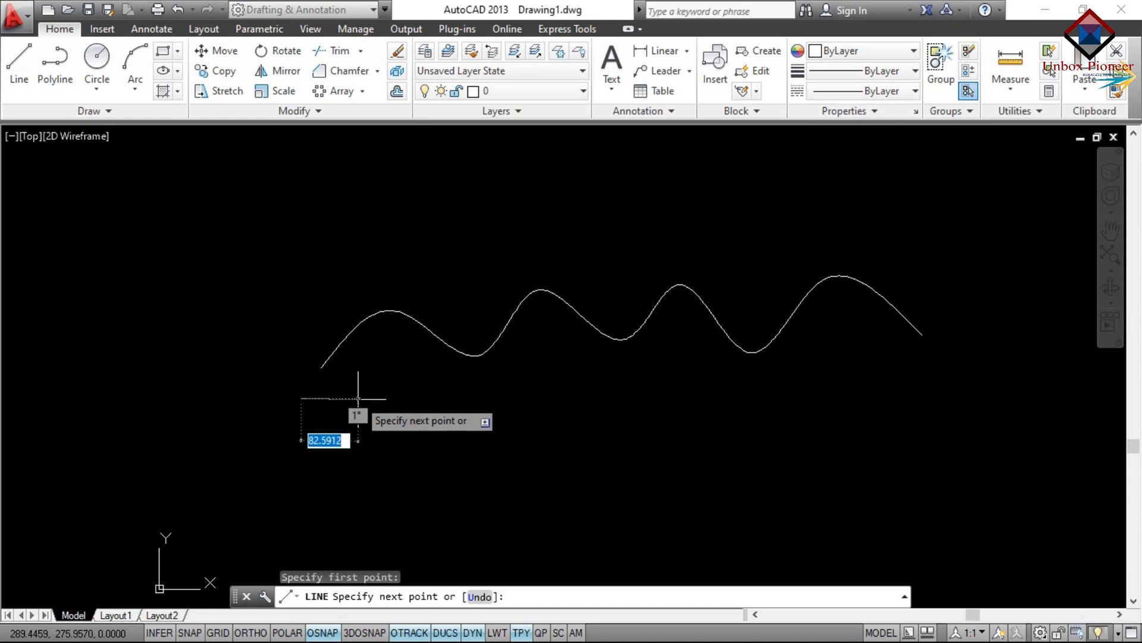
{"action": "left_click", "coordinate": [358, 398]}
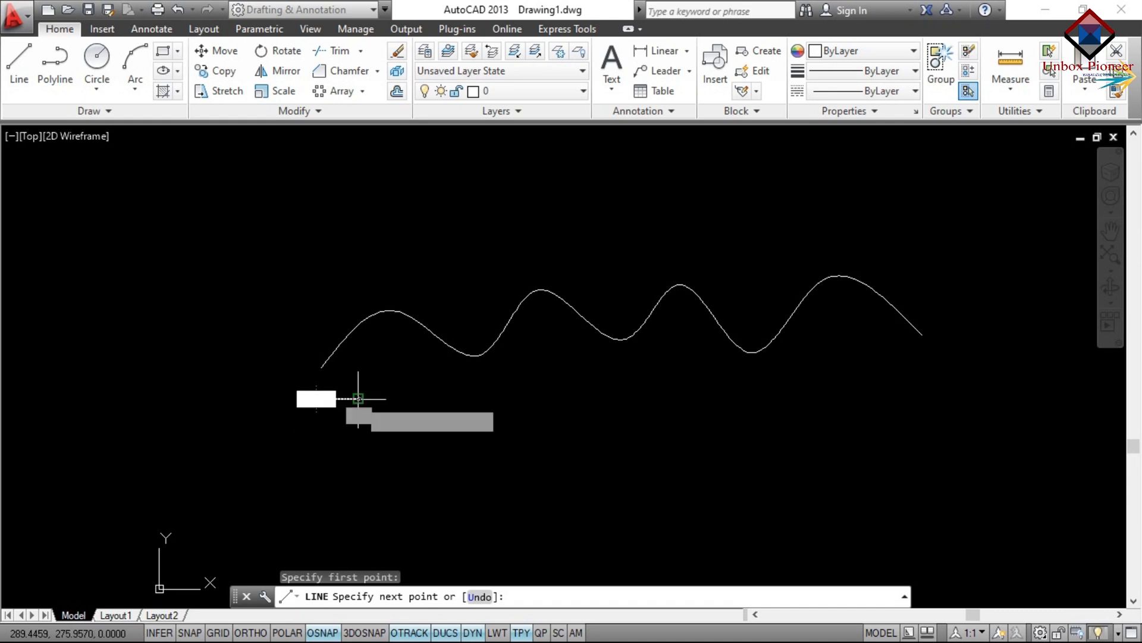
{"action": "left_click", "coordinate": [326, 327]}
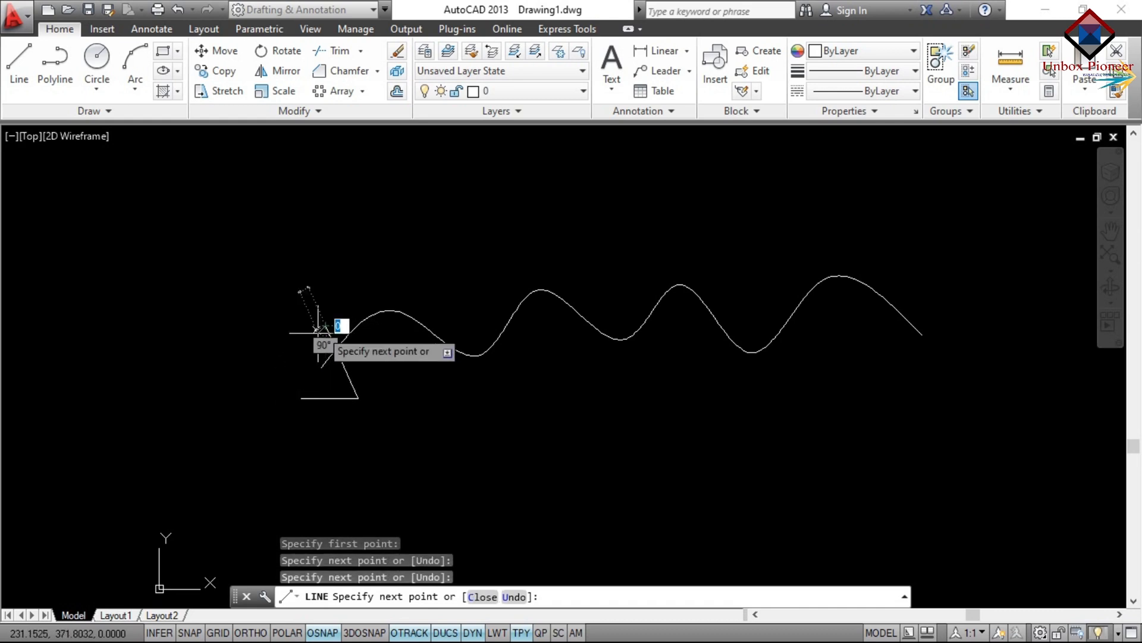
{"action": "left_click", "coordinate": [302, 398]}
{"action": "key", "text": "Escape"}
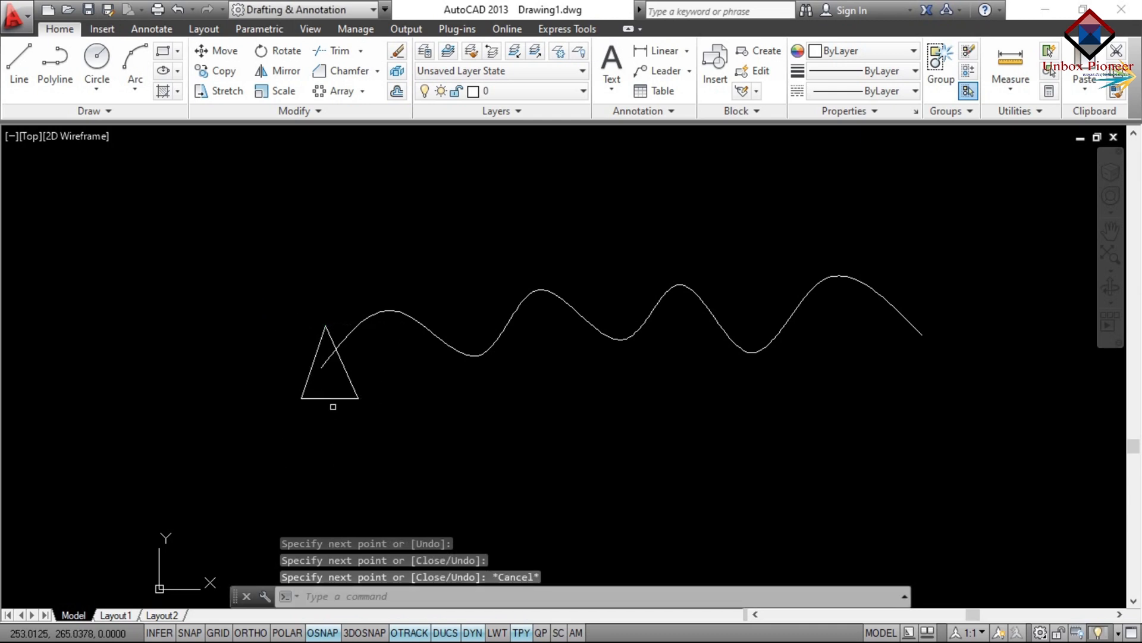
- Join the triangle's three sides into a single polyline
{"action": "left_click", "coordinate": [315, 398]}
{"action": "left_click", "coordinate": [312, 370]}
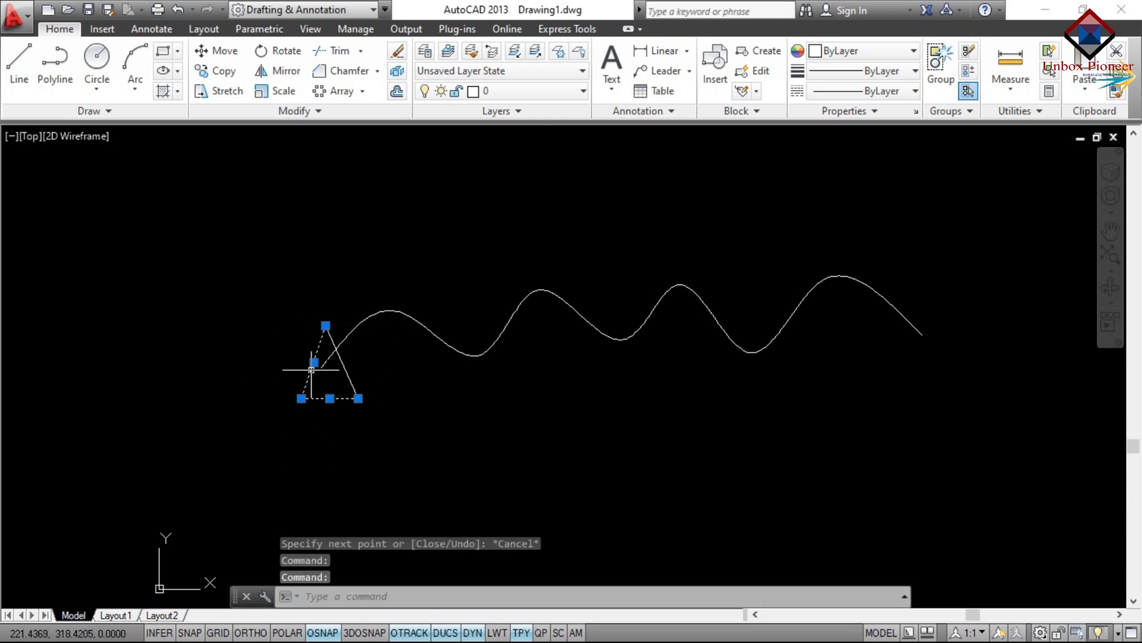
{"action": "left_click", "coordinate": [348, 375]}
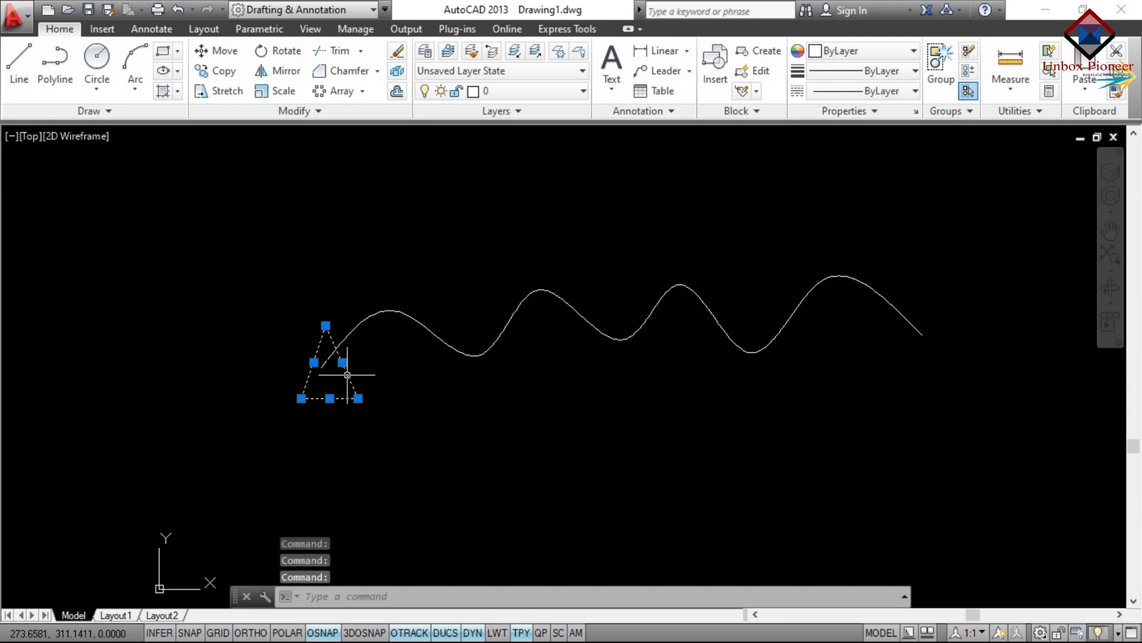
{"action": "type", "text": "j"}
{"action": "key", "text": "Return"}
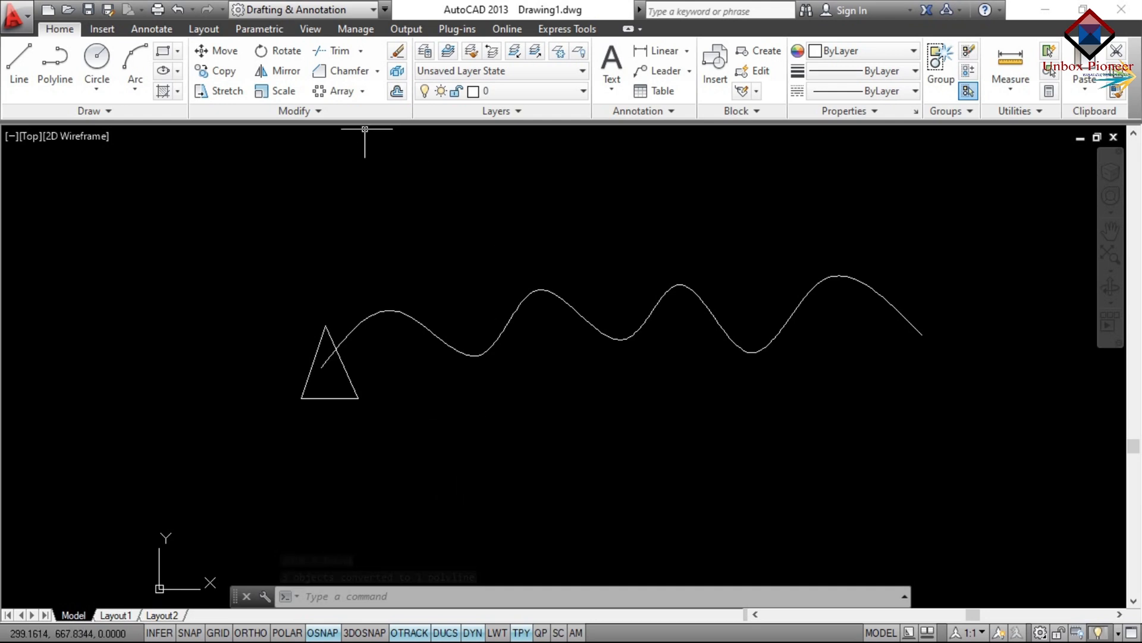
- Create a path array of the triangle using the spline as the path curve
{"action": "left_click", "coordinate": [361, 93]}
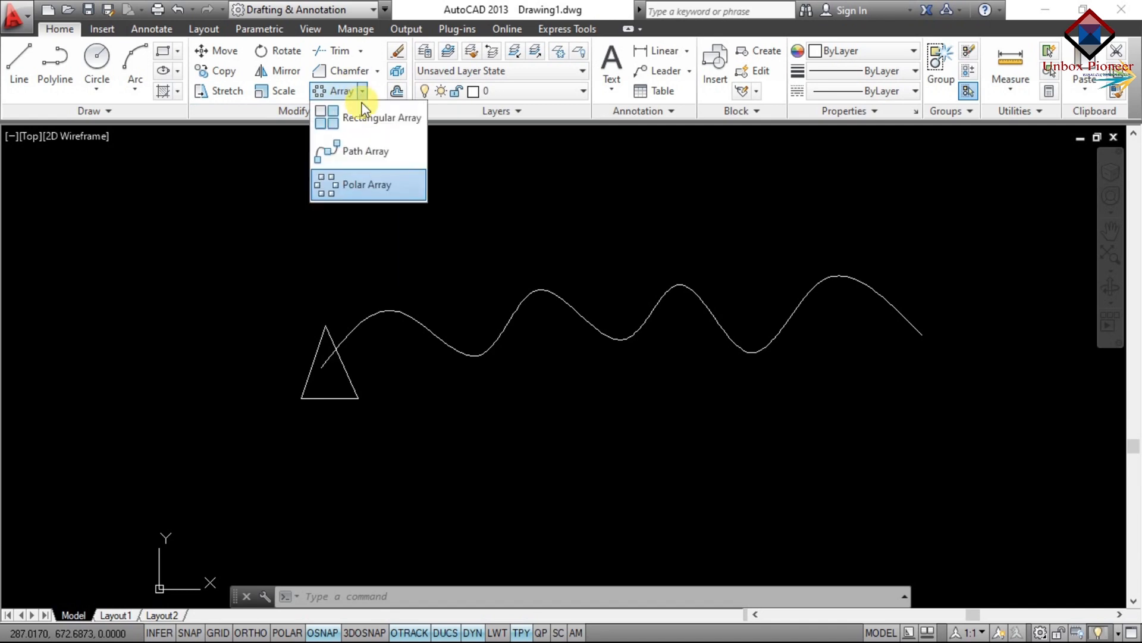
{"action": "left_click", "coordinate": [347, 156]}
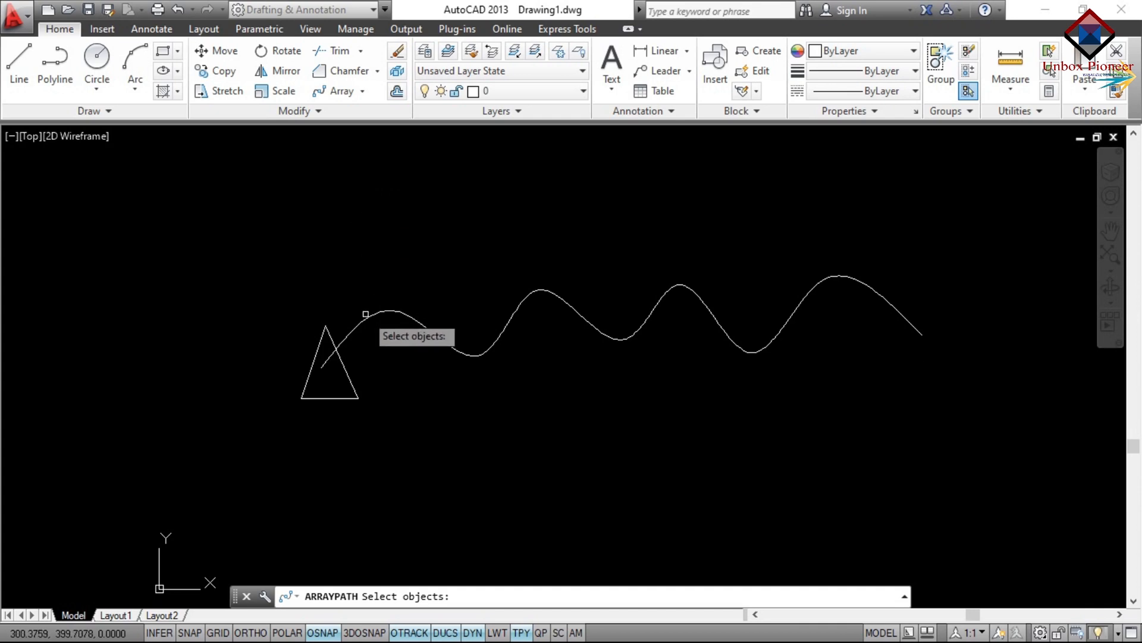
{"action": "left_click", "coordinate": [354, 390]}
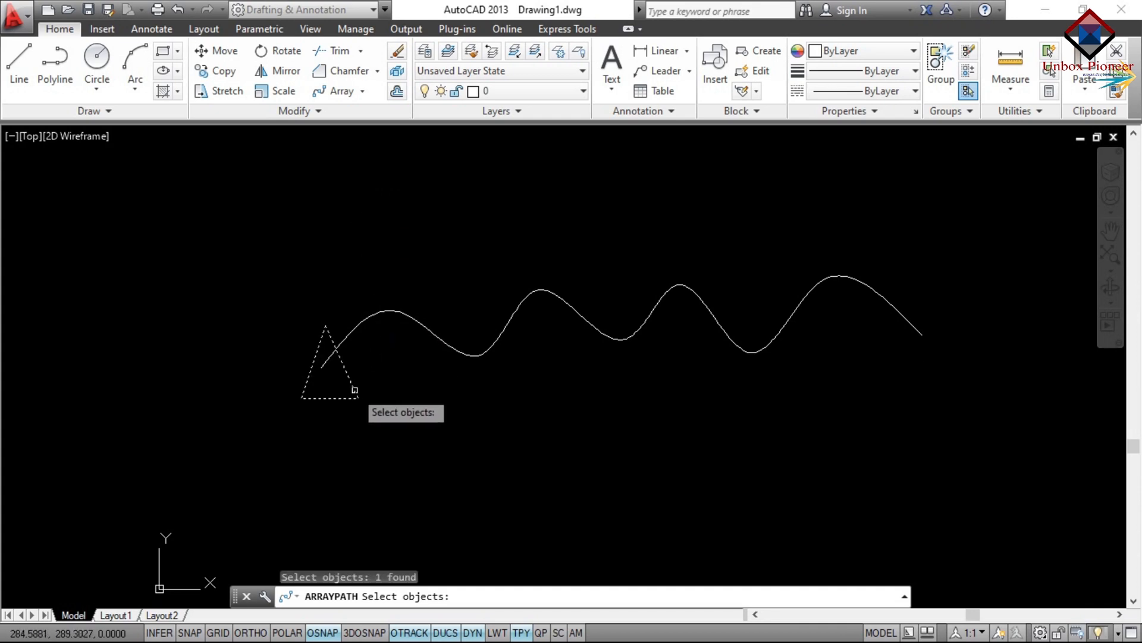
{"action": "key", "text": "Return"}
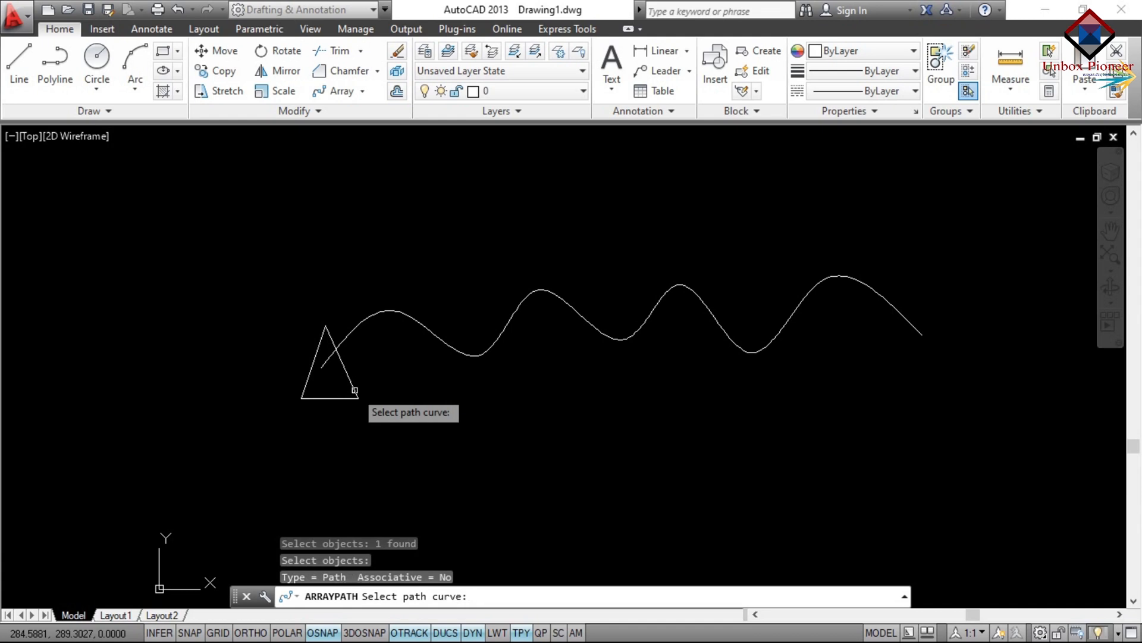
{"action": "left_click", "coordinate": [455, 349]}
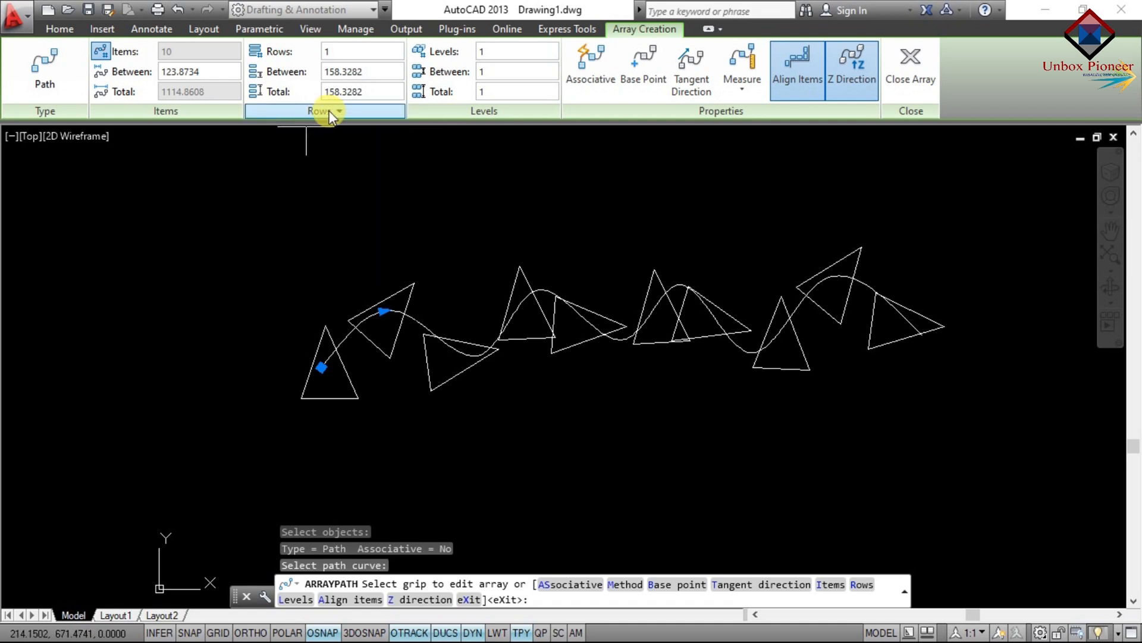
- Enable manual entry of the path array's item count and try to set it to 12
{"action": "left_click", "coordinate": [101, 53]}
{"action": "type", "text": "12"}
{"action": "key", "text": "Return"}
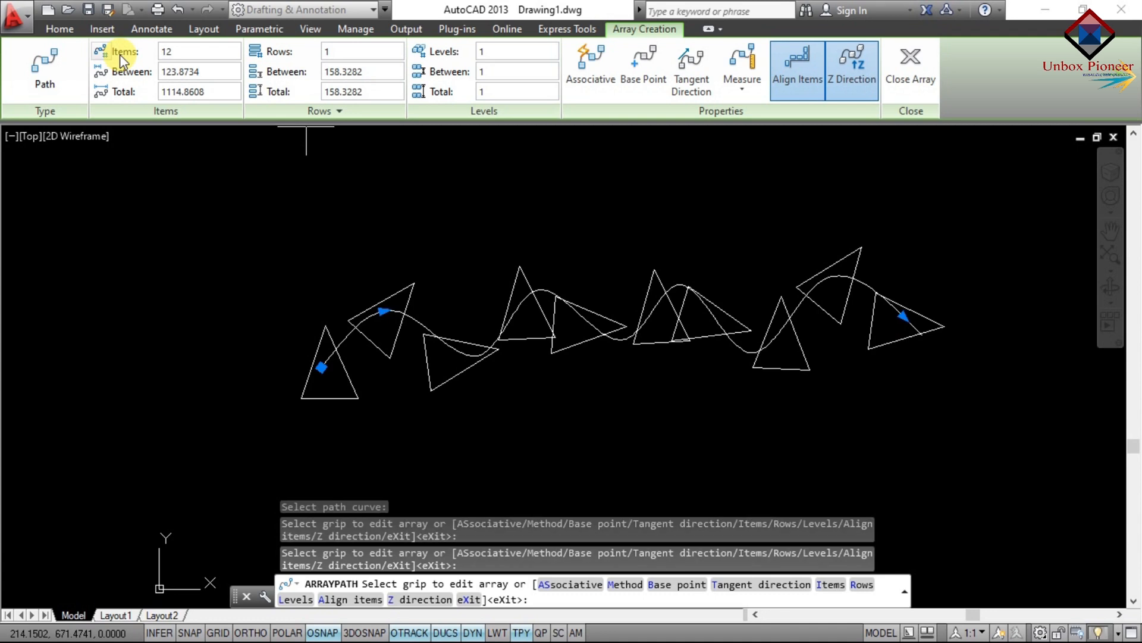
{"action": "left_click", "coordinate": [186, 52]}
{"action": "type", "text": "12"}
{"action": "key", "text": "Return"}
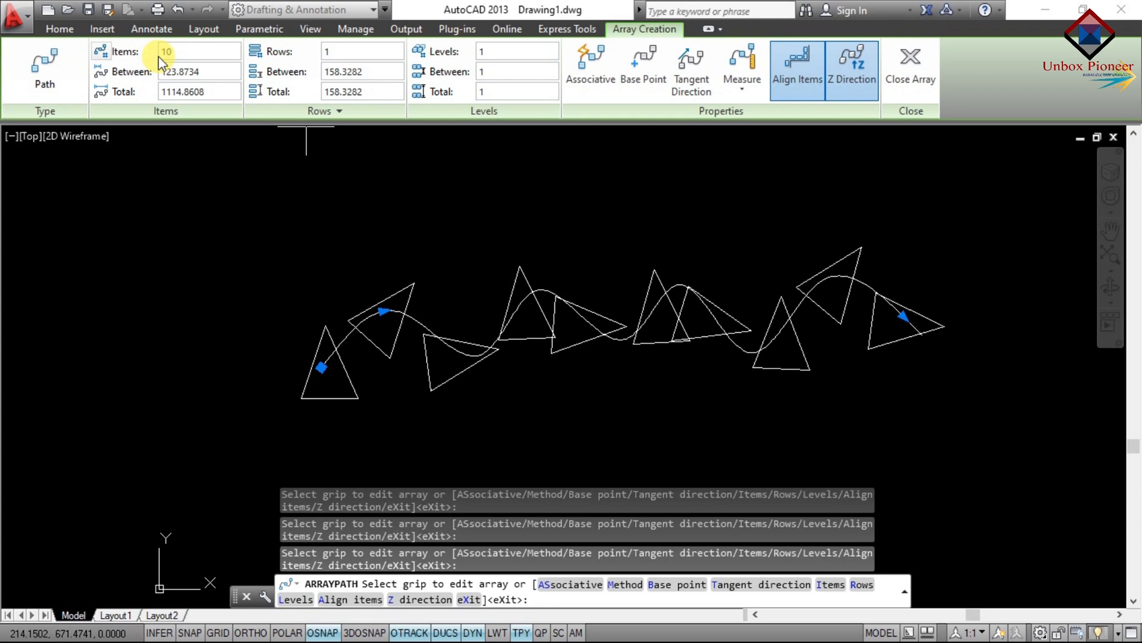
- Reduce the path array's item count to 9
{"action": "type", "text": "9"}
{"action": "left_click", "coordinate": [160, 56]}
{"action": "type", "text": "9"}
{"action": "key", "text": "Return"}
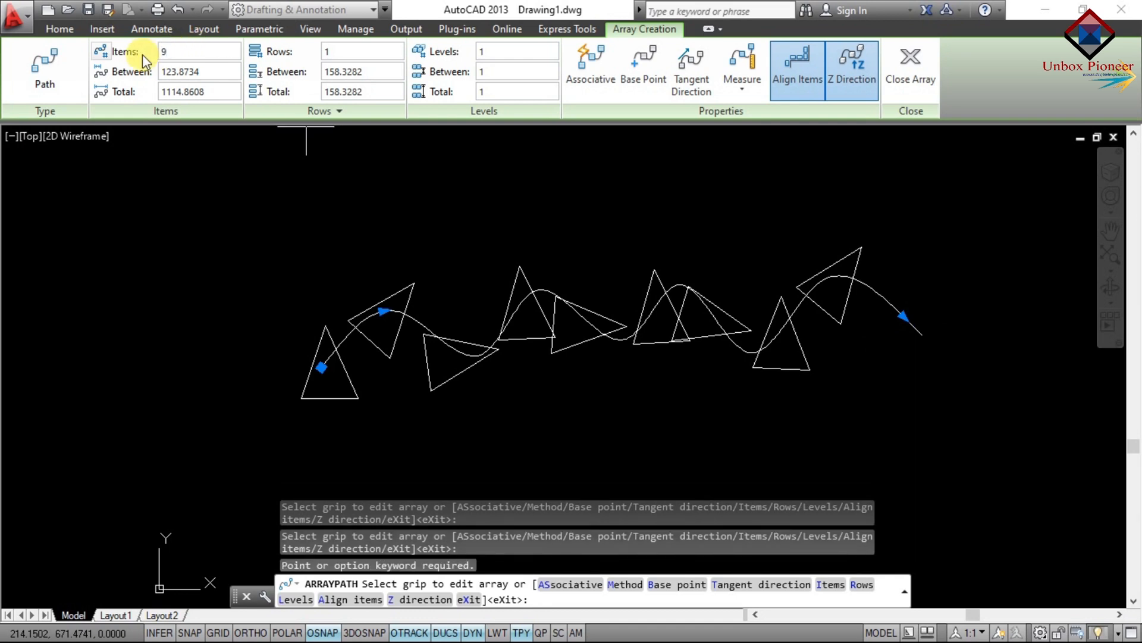
{"action": "left_click", "coordinate": [152, 54]}
{"action": "type", "text": "9"}
{"action": "key", "text": "Return"}
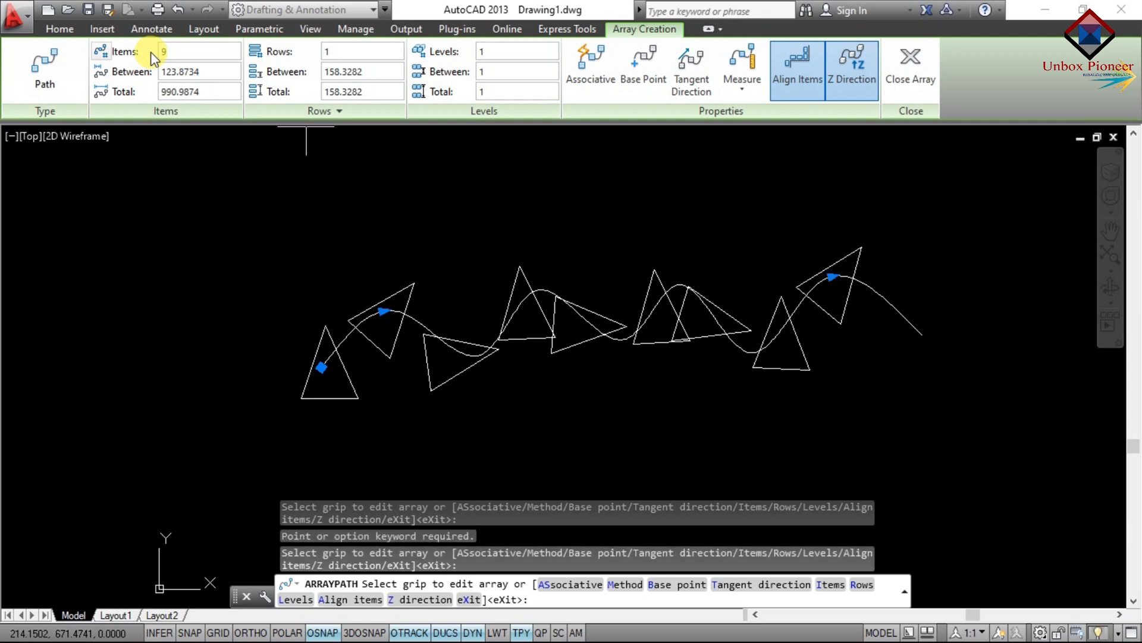
- Set the path array's item count to 10
{"action": "left_click", "coordinate": [162, 53]}
{"action": "type", "text": "10"}
{"action": "key", "text": "Return"}
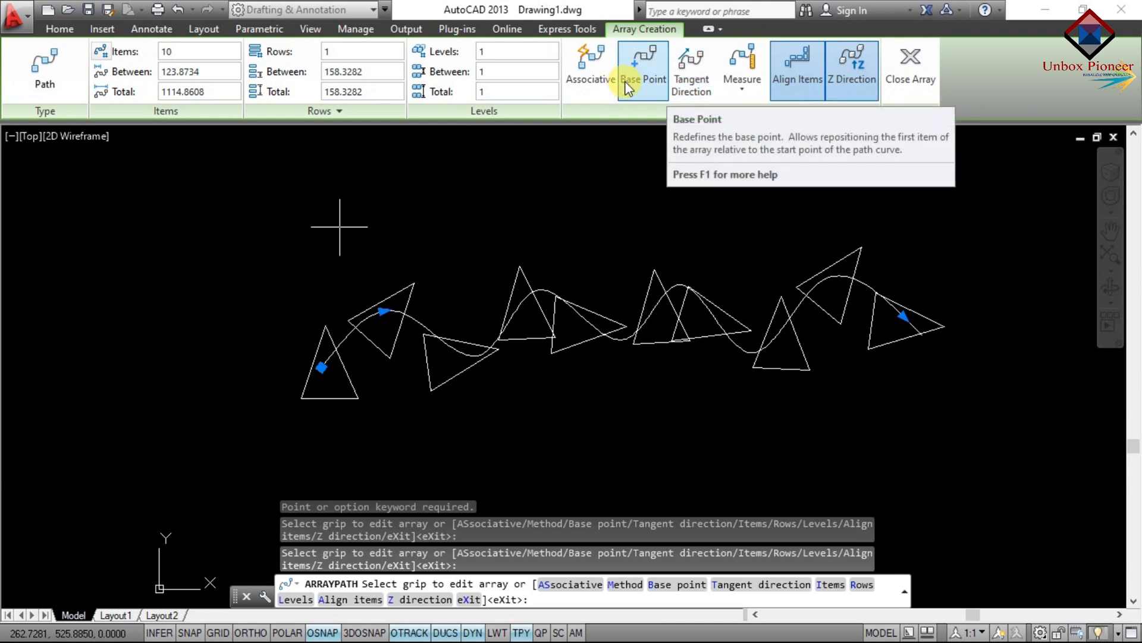
- Turn off Align Items and Z Direction for the path array, then finish the array
{"action": "left_click", "coordinate": [799, 79]}
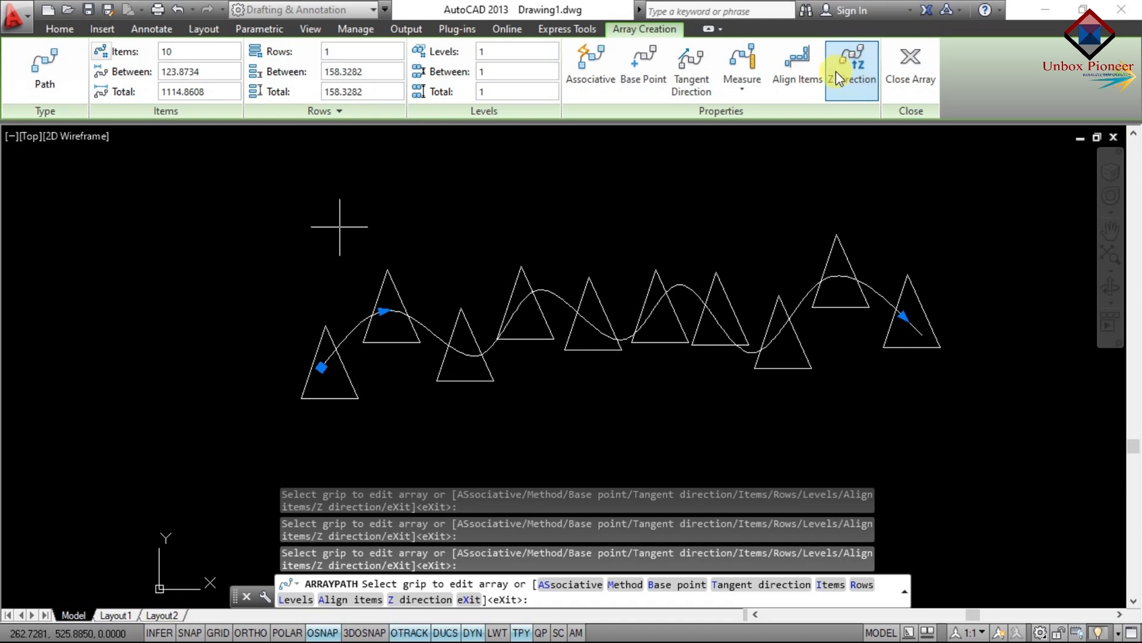
{"action": "left_click", "coordinate": [813, 81]}
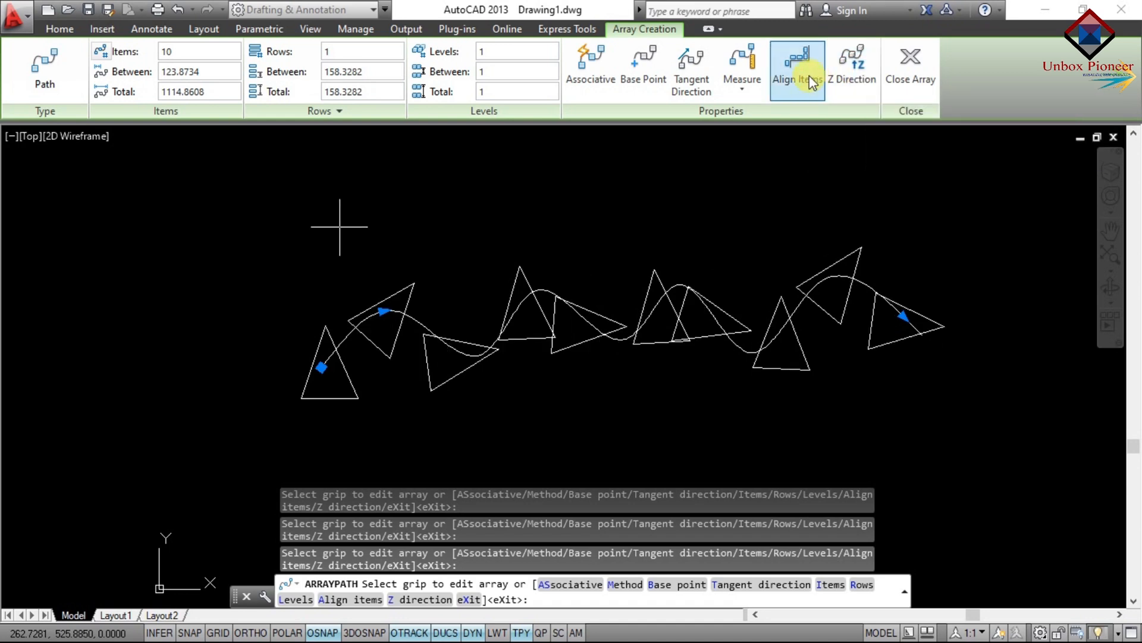
{"action": "left_click", "coordinate": [812, 81]}
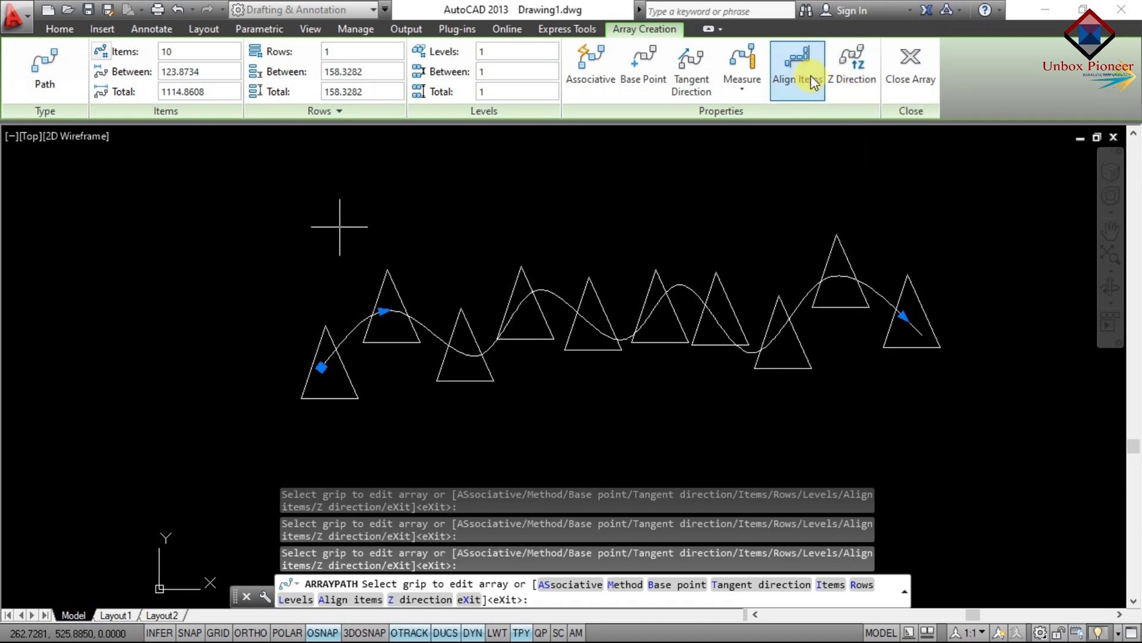
{"action": "left_click", "coordinate": [902, 72]}
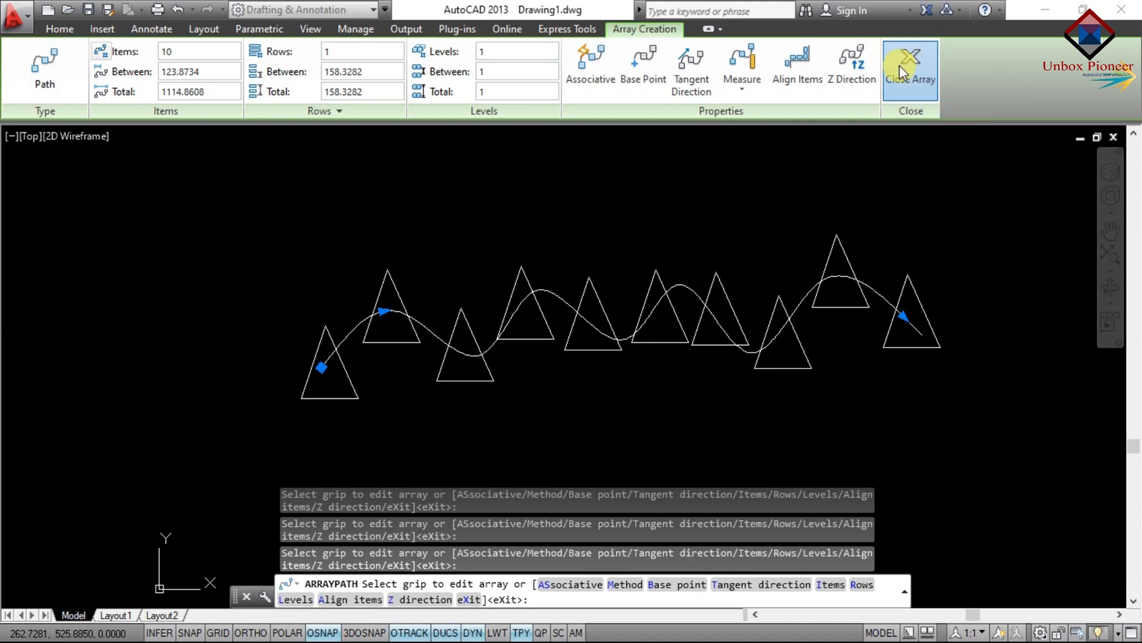